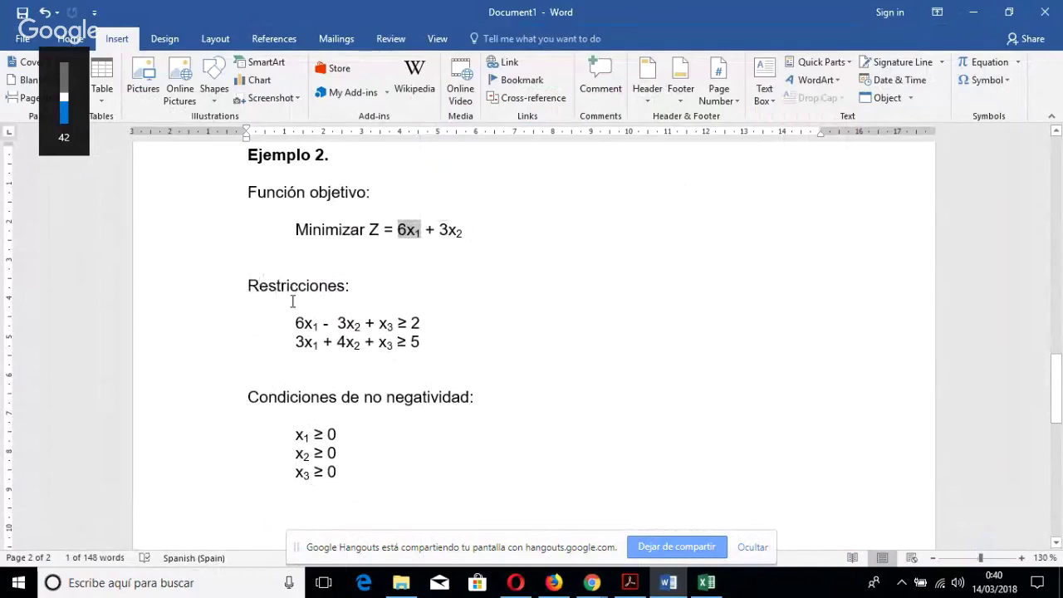
Review the two constraints and the three non-negativity conditions of Ejemplo 2.
{"action": "left_click_drag", "start_coordinate": [294, 323], "coordinate": [362, 324]}
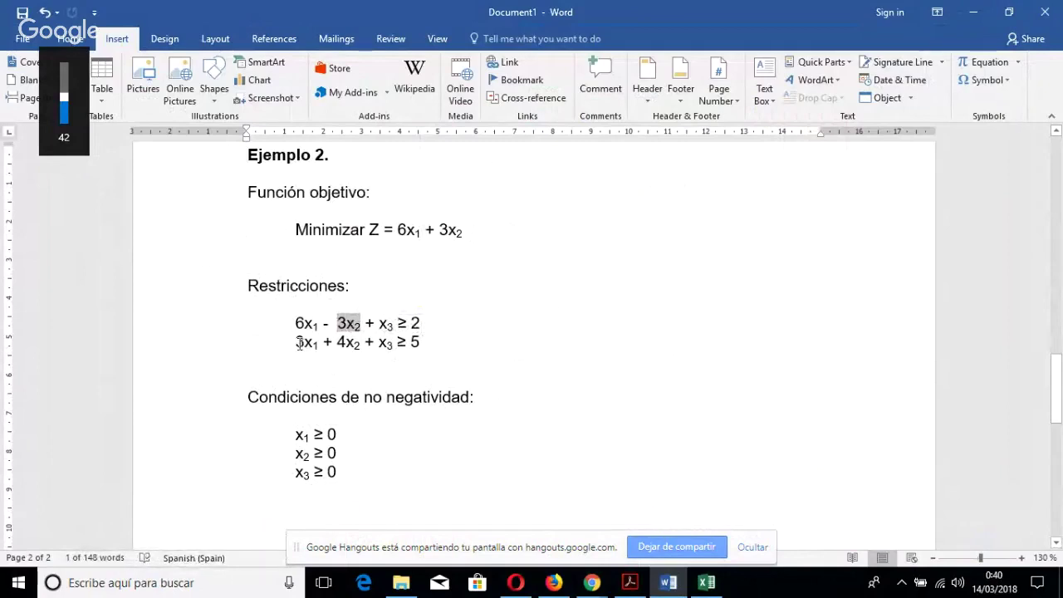
{"action": "left_click_drag", "start_coordinate": [297, 342], "coordinate": [394, 346]}
{"action": "double_click", "coordinate": [300, 434]}
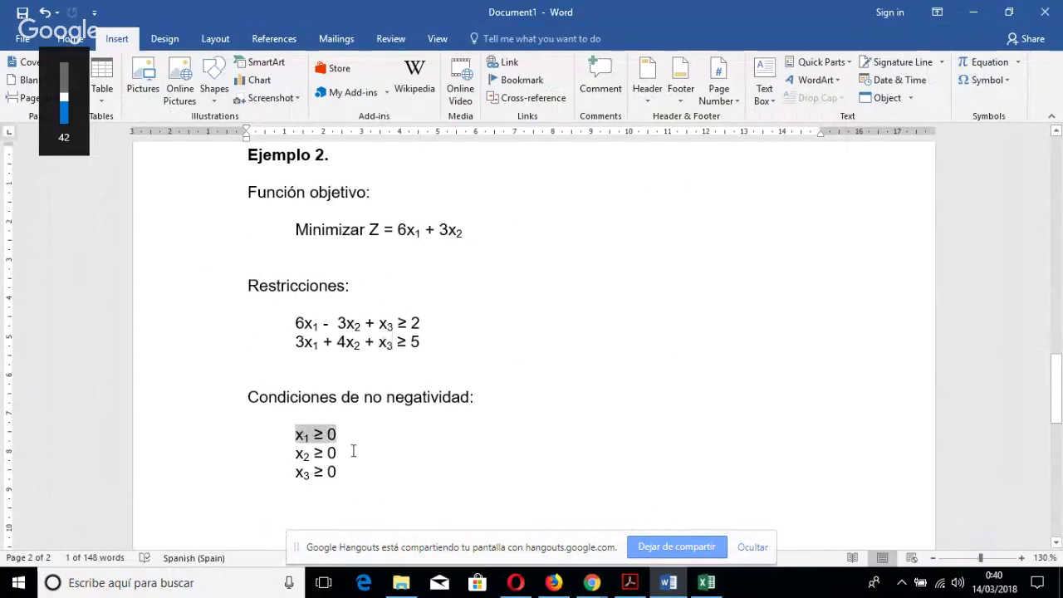
{"action": "double_click", "coordinate": [302, 454], "text": "ctrl"}
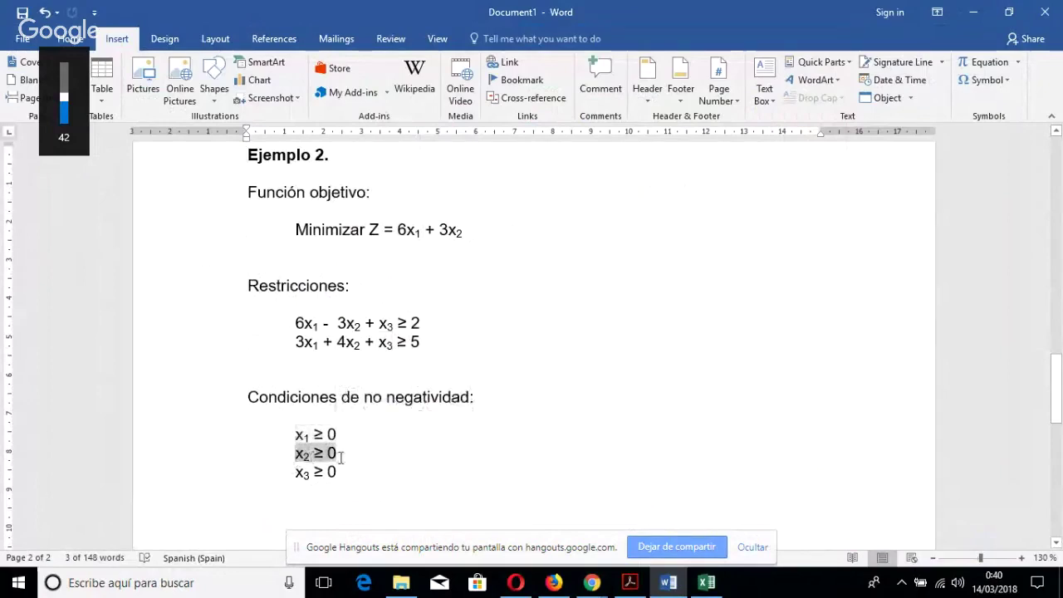
{"action": "double_click", "coordinate": [300, 473], "text": "ctrl"}
{"action": "left_click_drag", "start_coordinate": [305, 475], "coordinate": [348, 475]}
{"action": "left_click", "coordinate": [431, 484]}
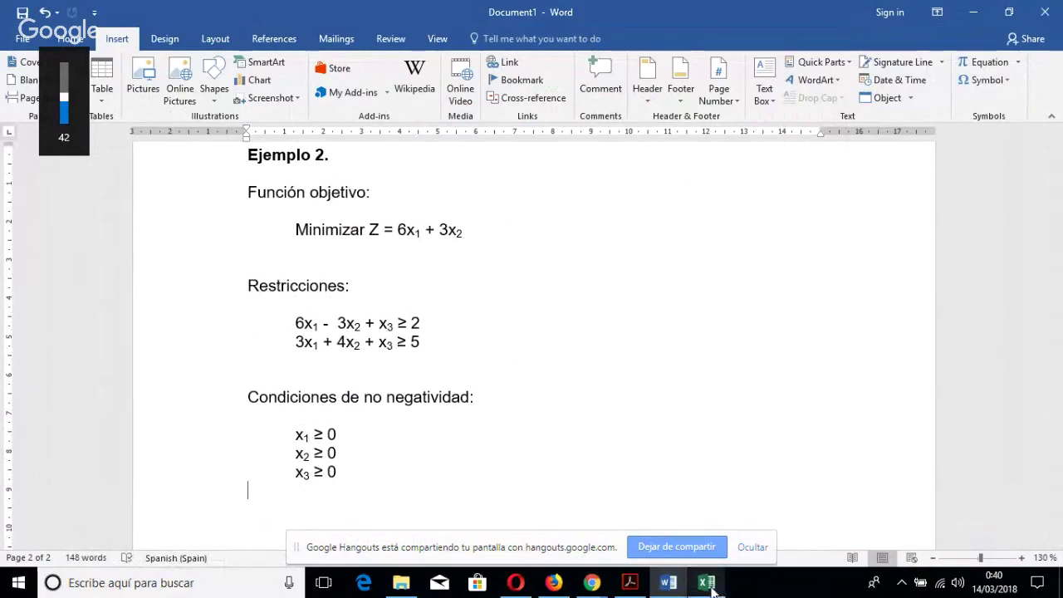
Switch to Excel and examine the rules relating Max and Min problems for building the dual on the Ejemplo 2 sheet.
{"action": "mouse_move", "coordinate": [711, 588]}
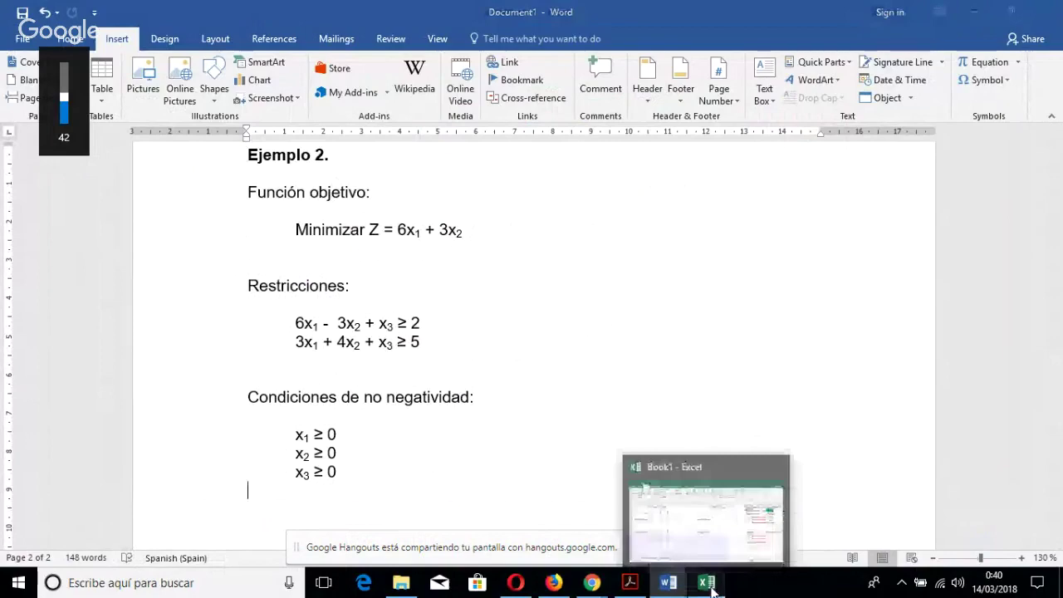
{"action": "left_click", "coordinate": [708, 584]}
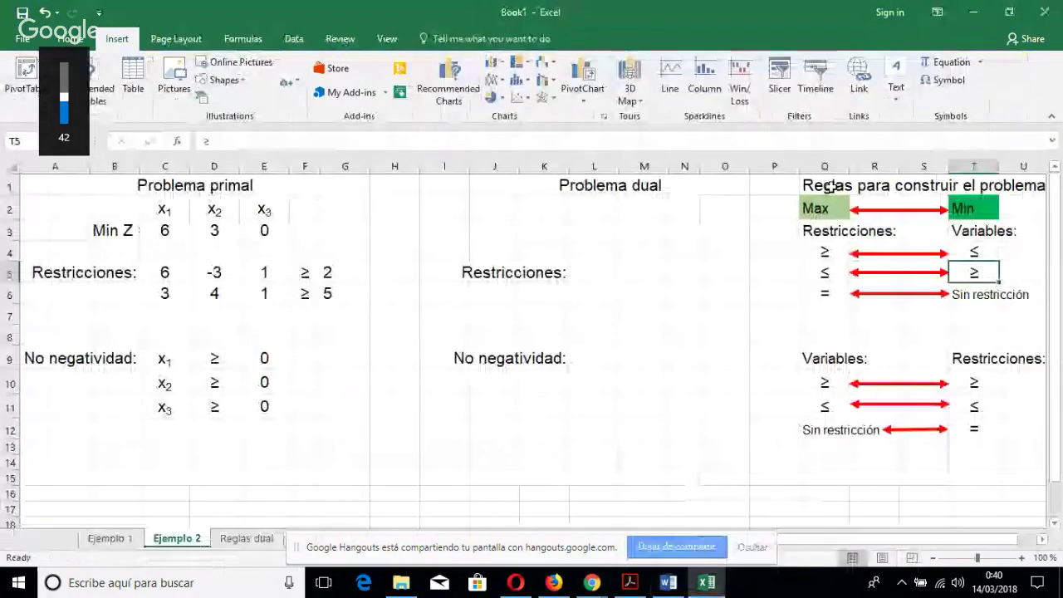
{"action": "left_click_drag", "start_coordinate": [829, 188], "coordinate": [1024, 428]}
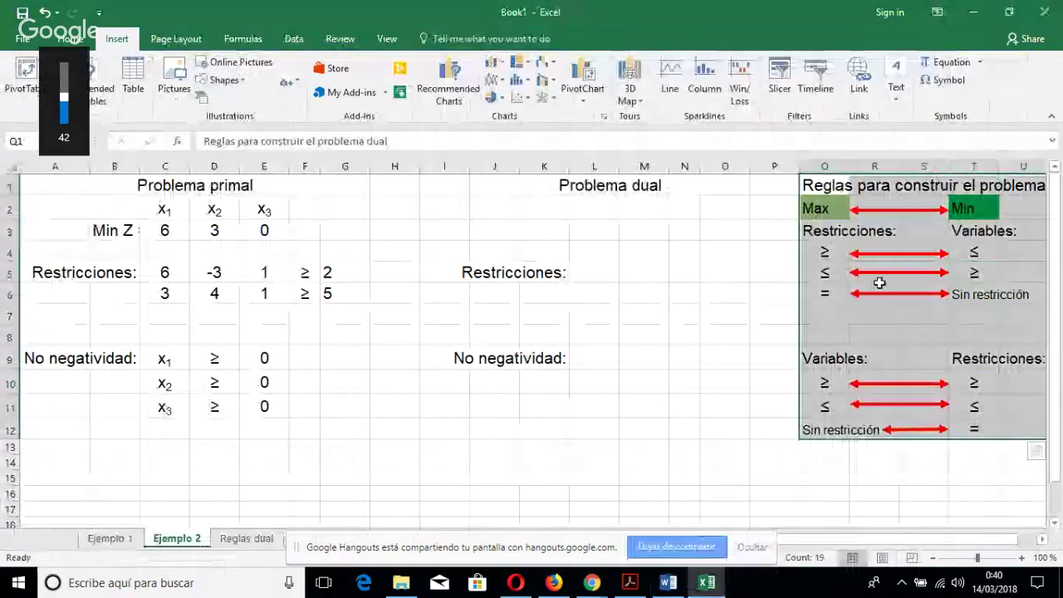
{"action": "left_click", "coordinate": [818, 209]}
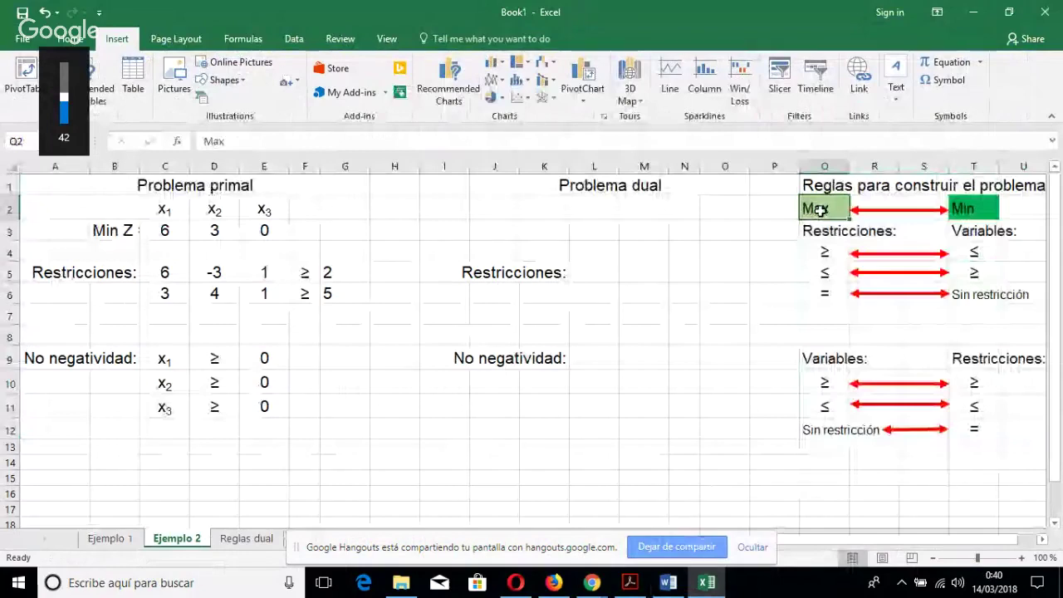
{"action": "left_click", "coordinate": [982, 208]}
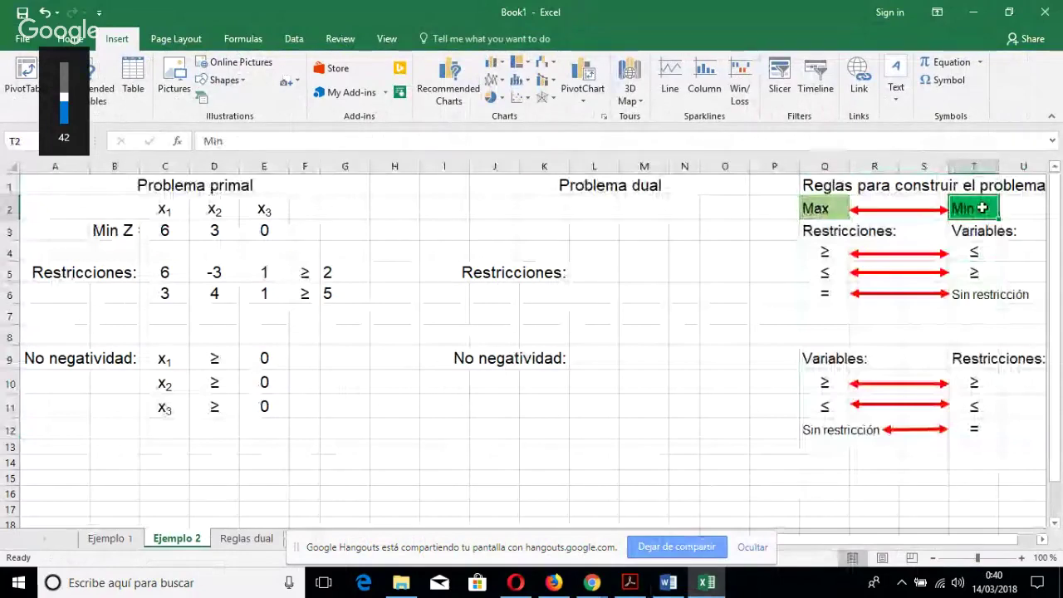
{"action": "left_click", "coordinate": [824, 212]}
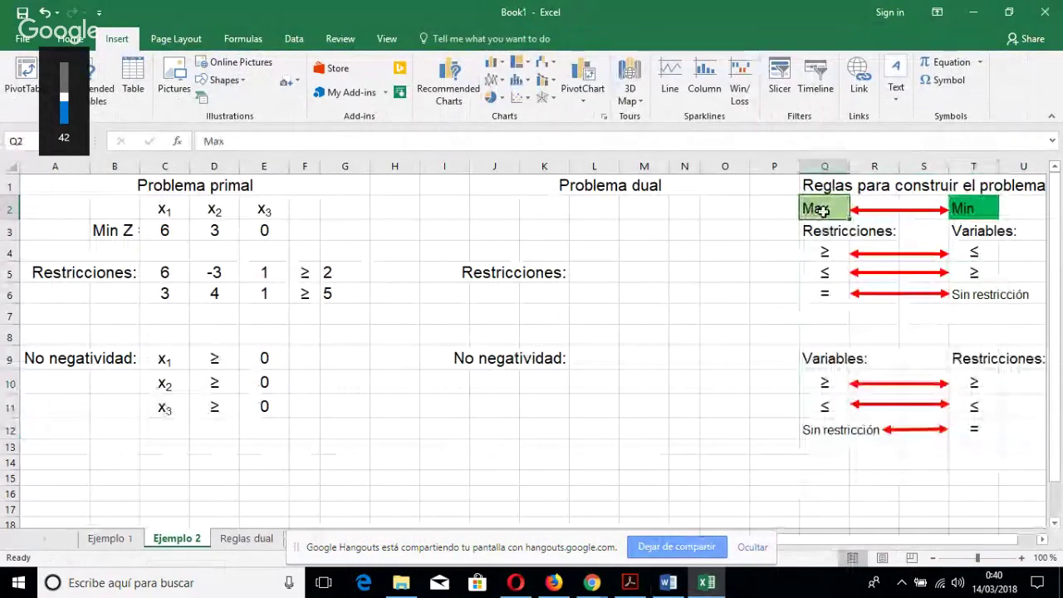
{"action": "left_click", "coordinate": [966, 209]}
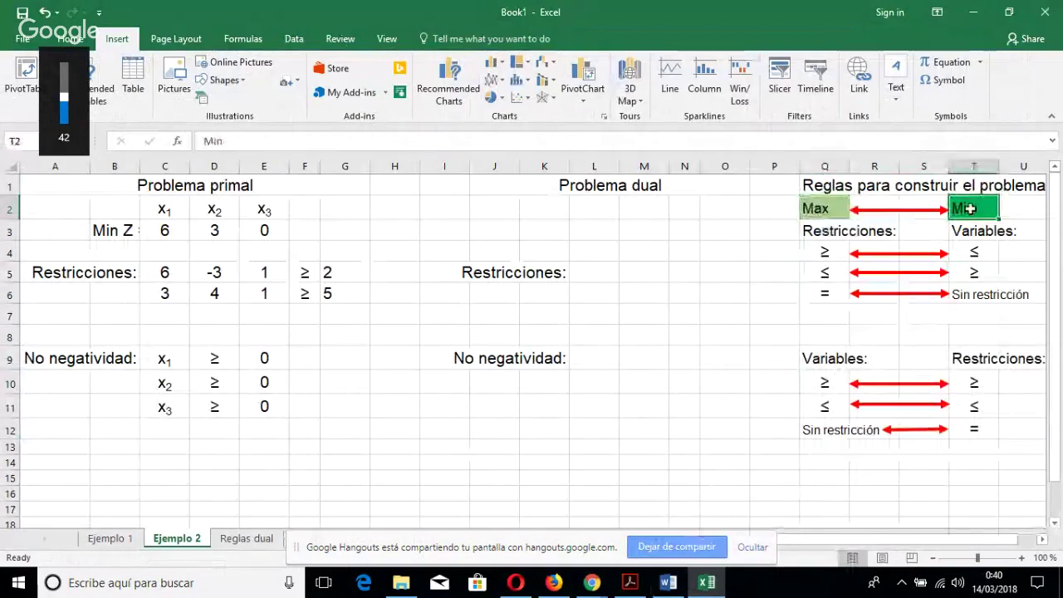
{"action": "left_click", "coordinate": [815, 208]}
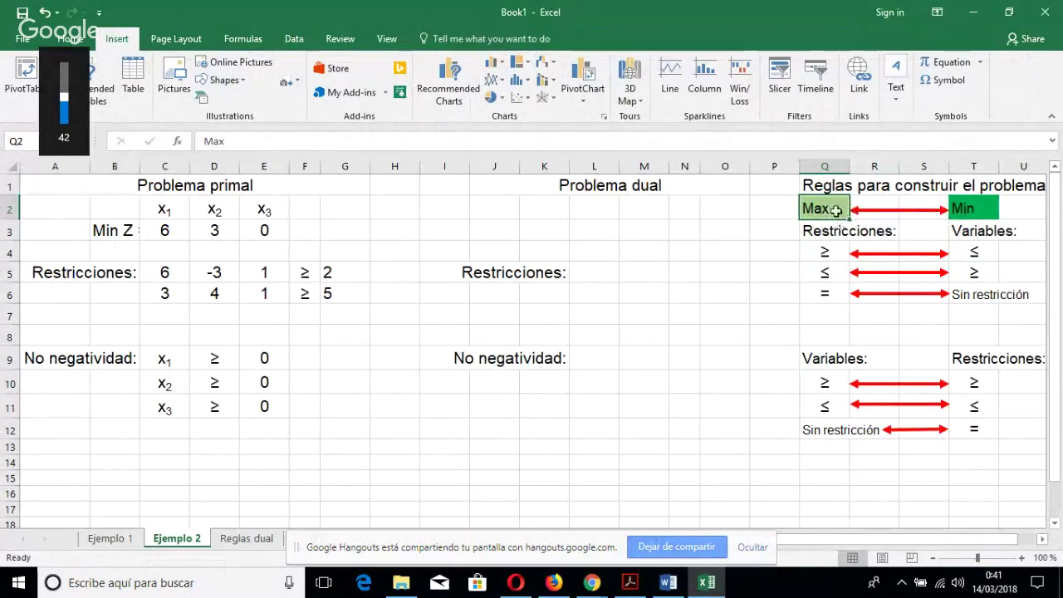
{"action": "left_click_drag", "start_coordinate": [867, 209], "coordinate": [961, 208]}
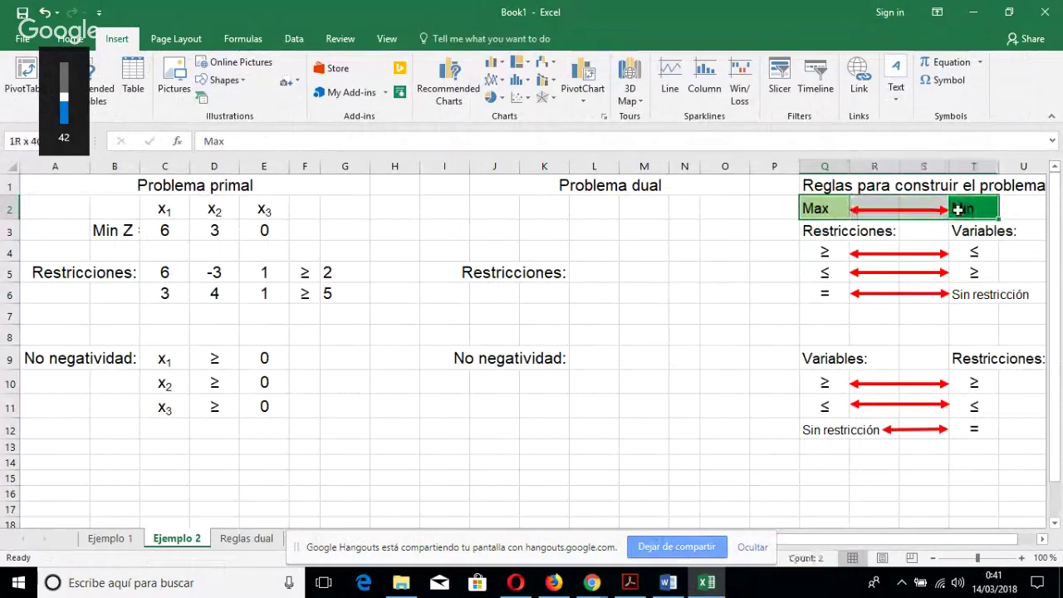
{"action": "left_click_drag", "start_coordinate": [824, 251], "coordinate": [954, 278]}
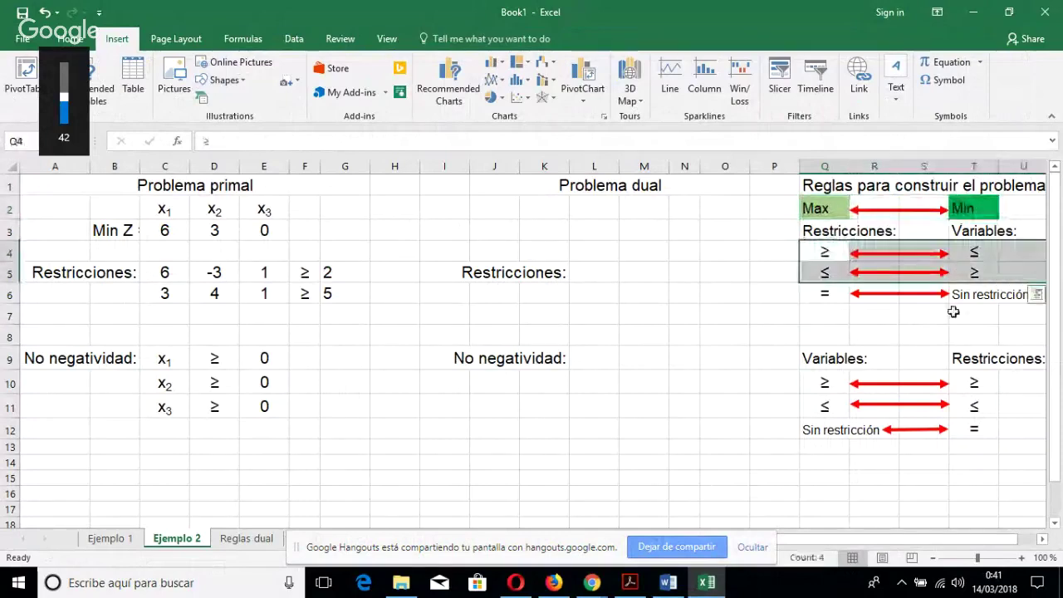
{"action": "left_click", "coordinate": [962, 209]}
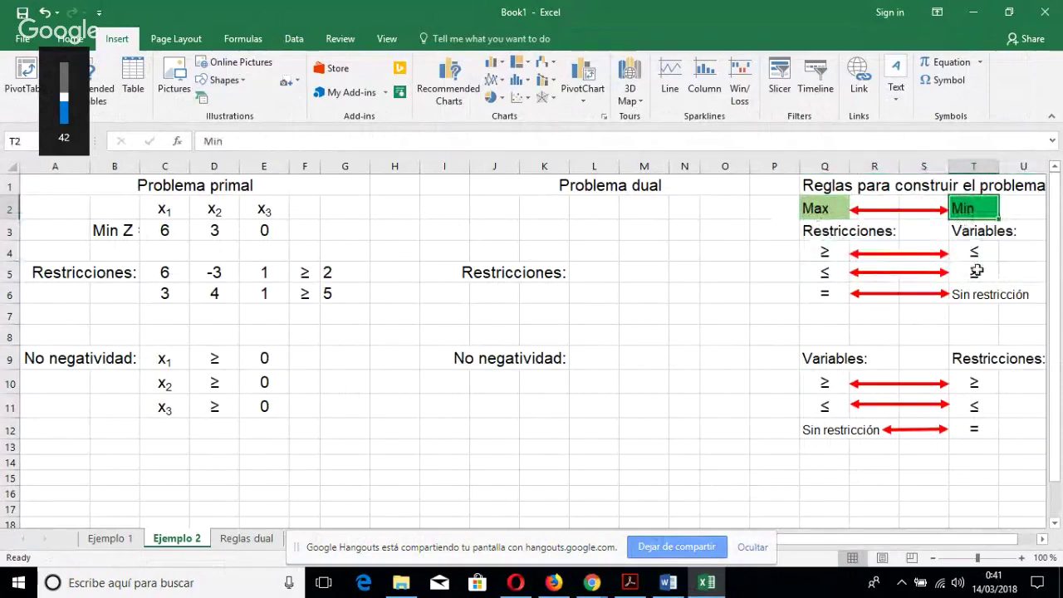
{"action": "left_click_drag", "start_coordinate": [974, 251], "coordinate": [824, 251]}
{"action": "left_click", "coordinate": [771, 317]}
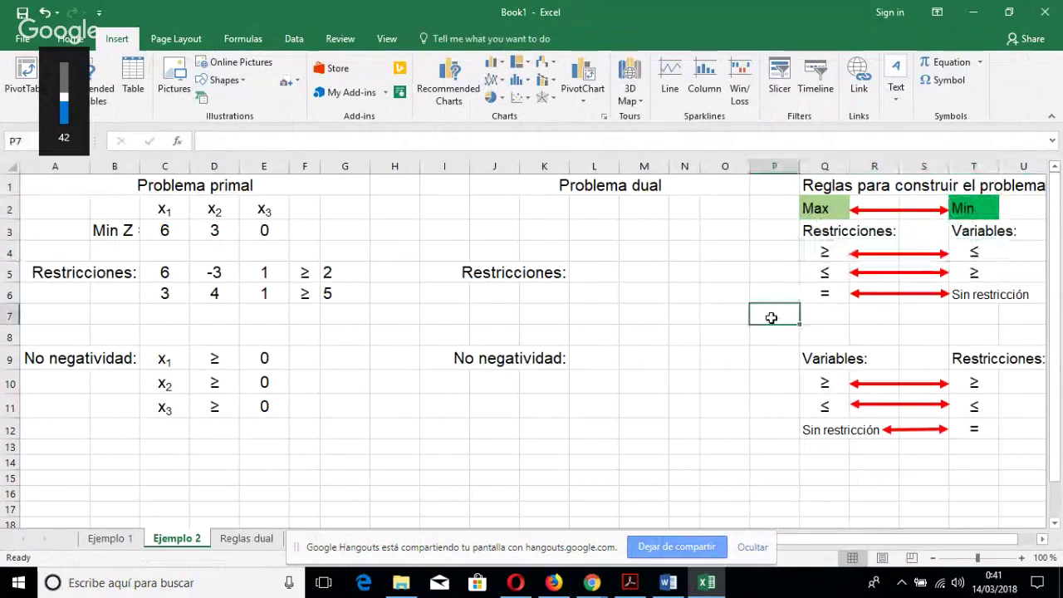
Compare the objective function in the Word document with the variables and Min Z row of the primal table in Excel.
{"action": "left_click", "coordinate": [671, 582]}
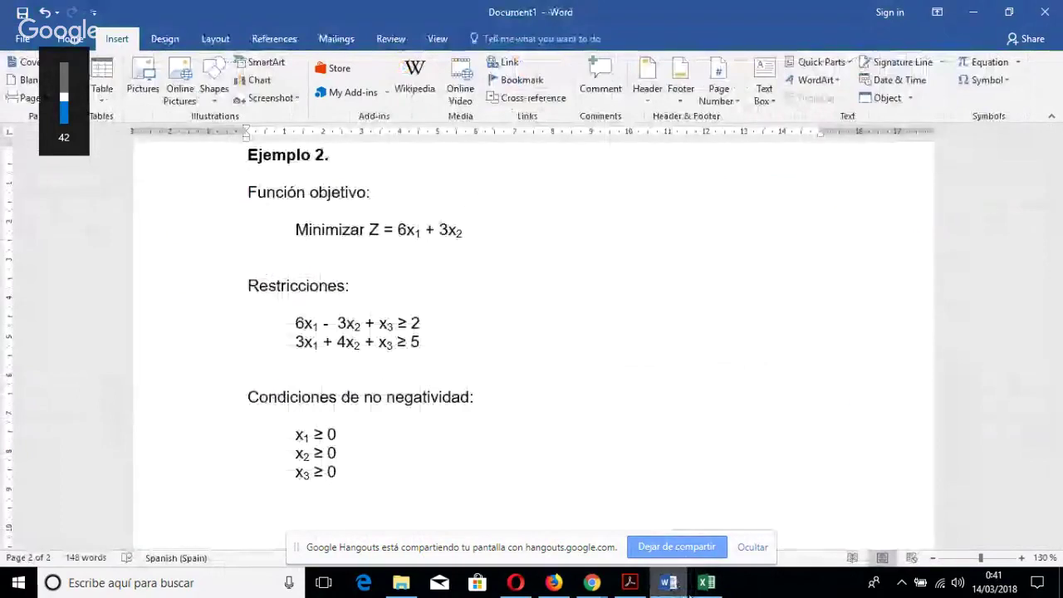
{"action": "left_click", "coordinate": [707, 583]}
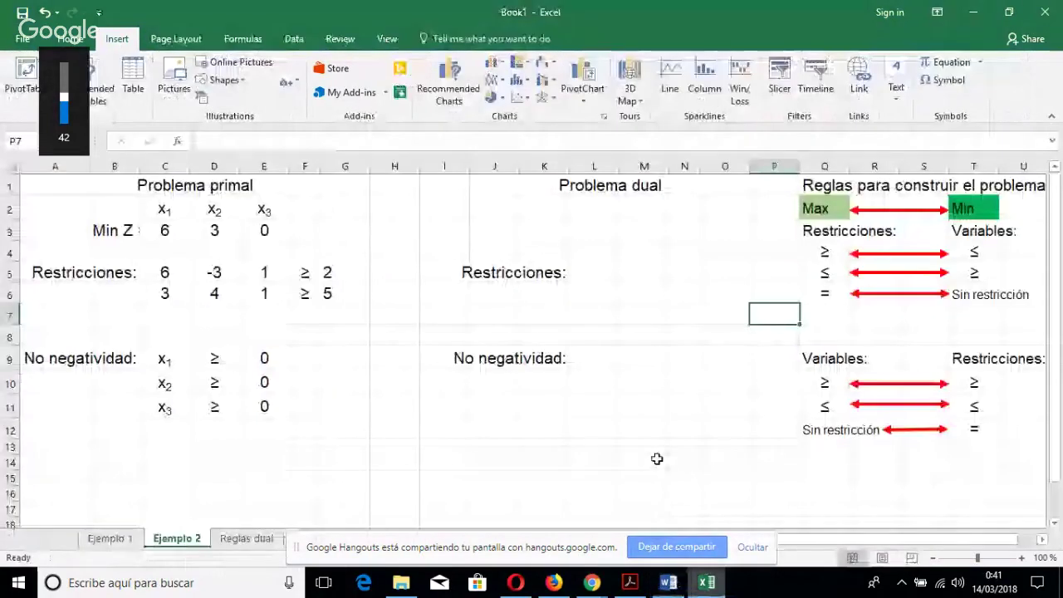
{"action": "left_click_drag", "start_coordinate": [366, 186], "coordinate": [329, 430]}
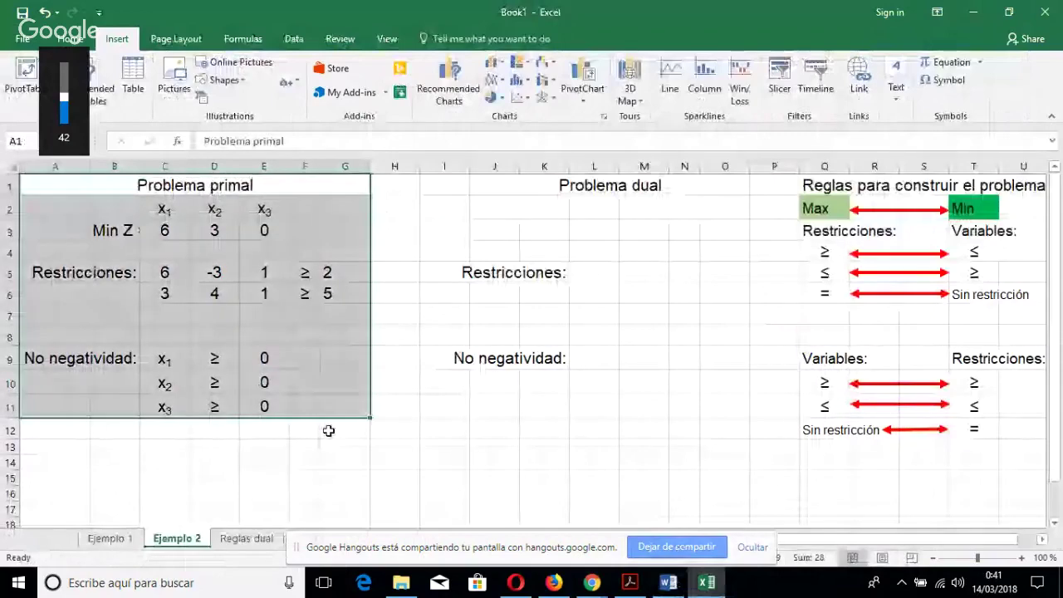
{"action": "left_click", "coordinate": [164, 211]}
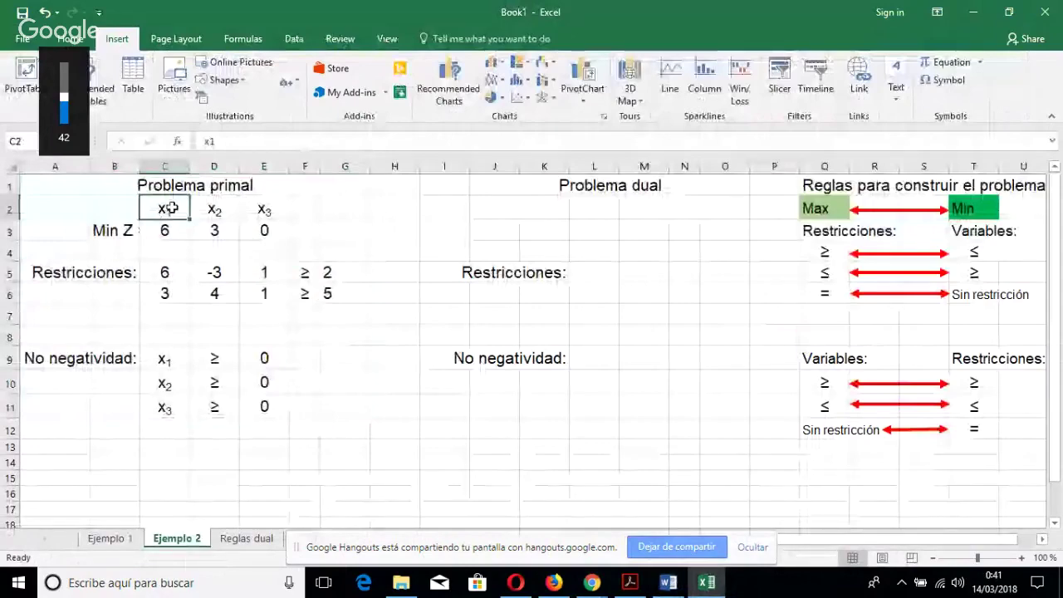
{"action": "left_click", "coordinate": [214, 209]}
{"action": "key", "text": "alt+Tab"}
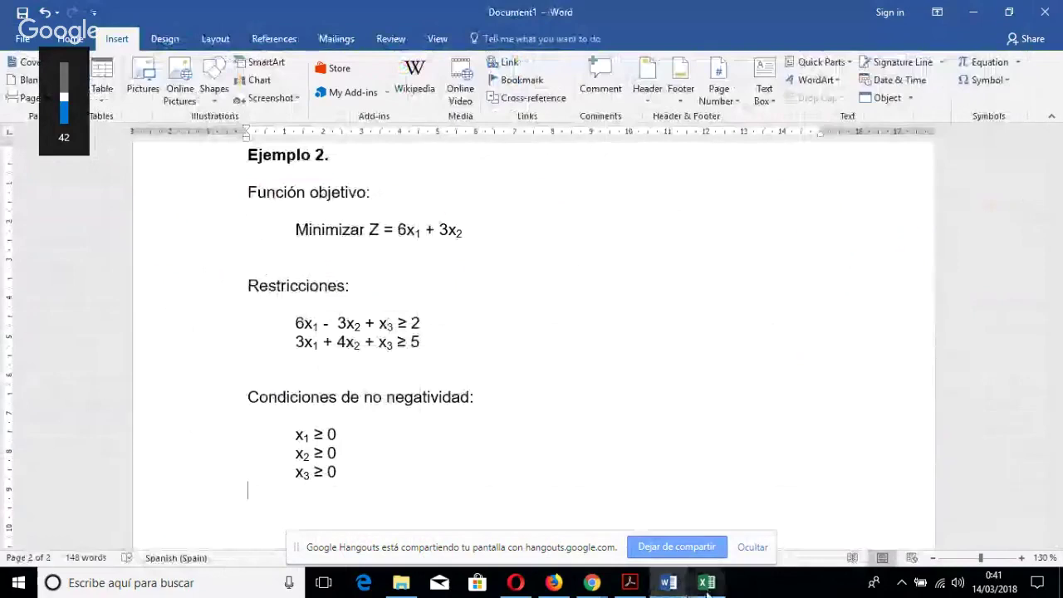
{"action": "mouse_move", "coordinate": [707, 583]}
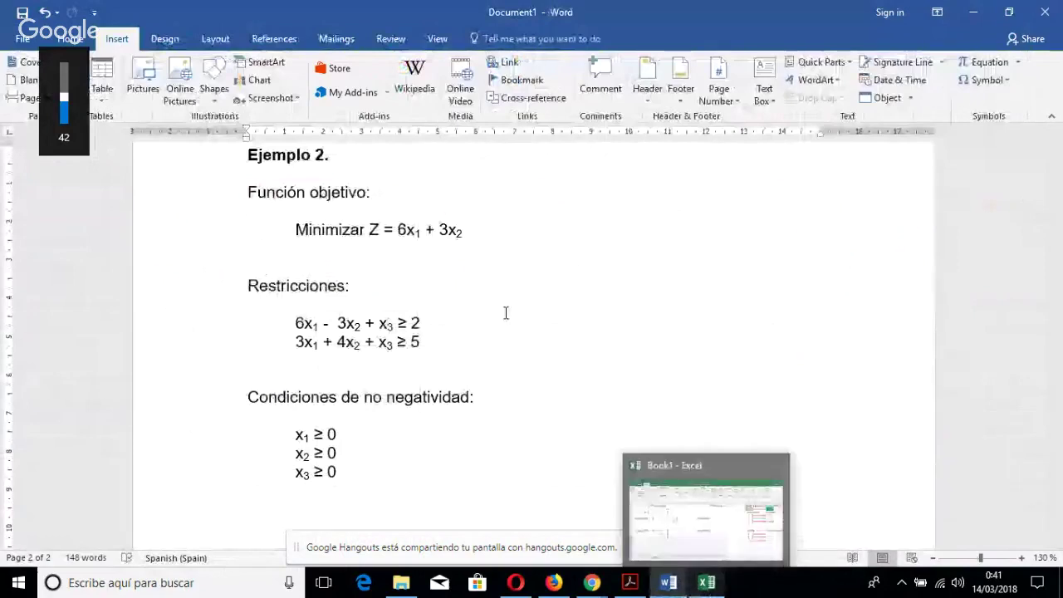
{"action": "left_click", "coordinate": [707, 583]}
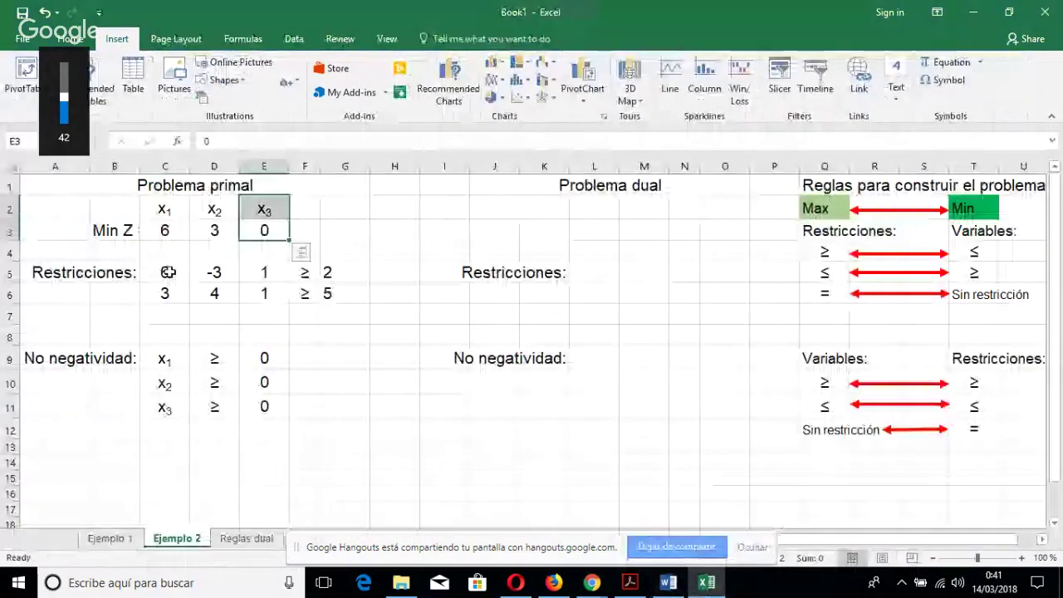
Check the primal table's constraint coefficients, signs and right-hand sides in Excel against the restrictions in the Word document.
{"action": "key", "text": "alt+Tab"}
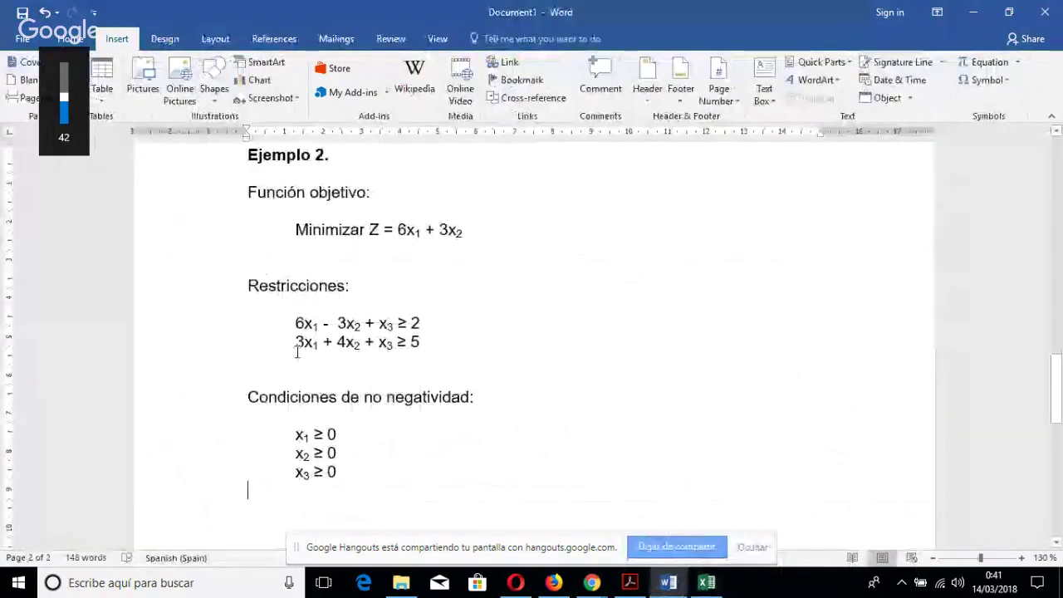
{"action": "left_click", "coordinate": [705, 583]}
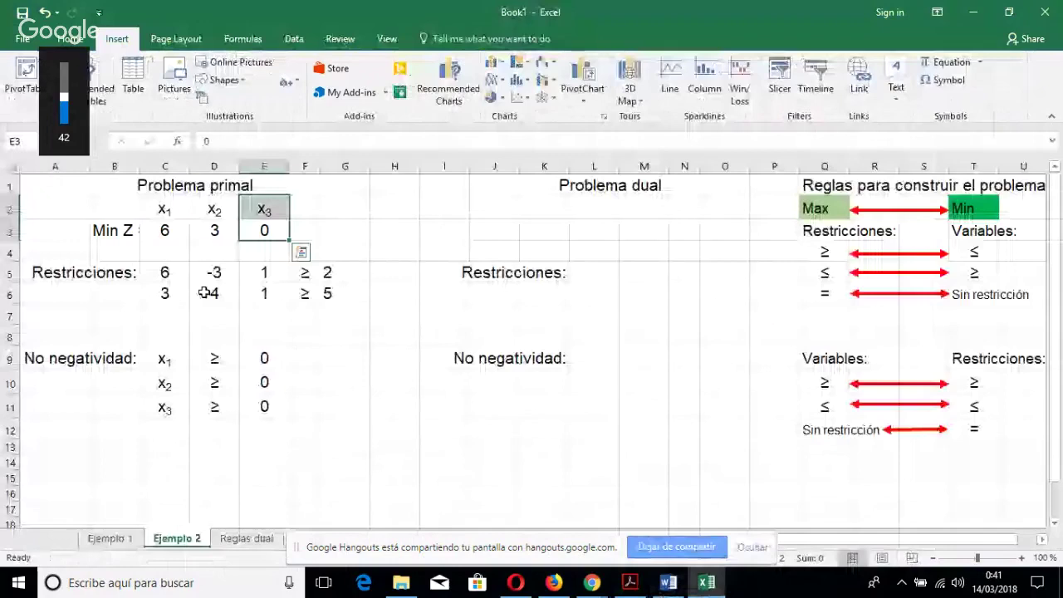
{"action": "left_click", "coordinate": [208, 273]}
{"action": "key", "text": "Right"}
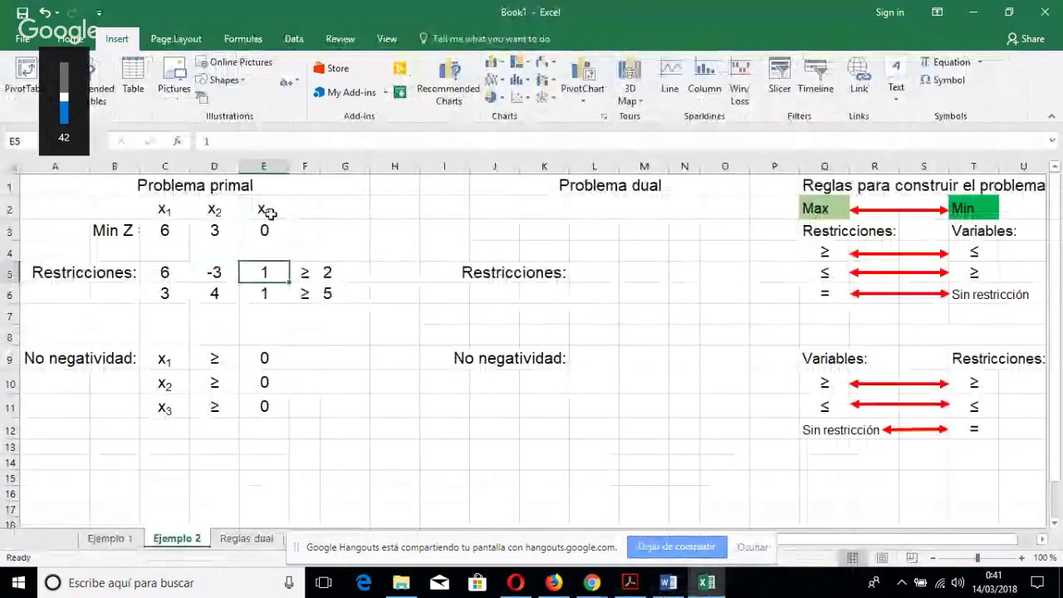
{"action": "key", "text": "Right"}
{"action": "key", "text": "Right"}
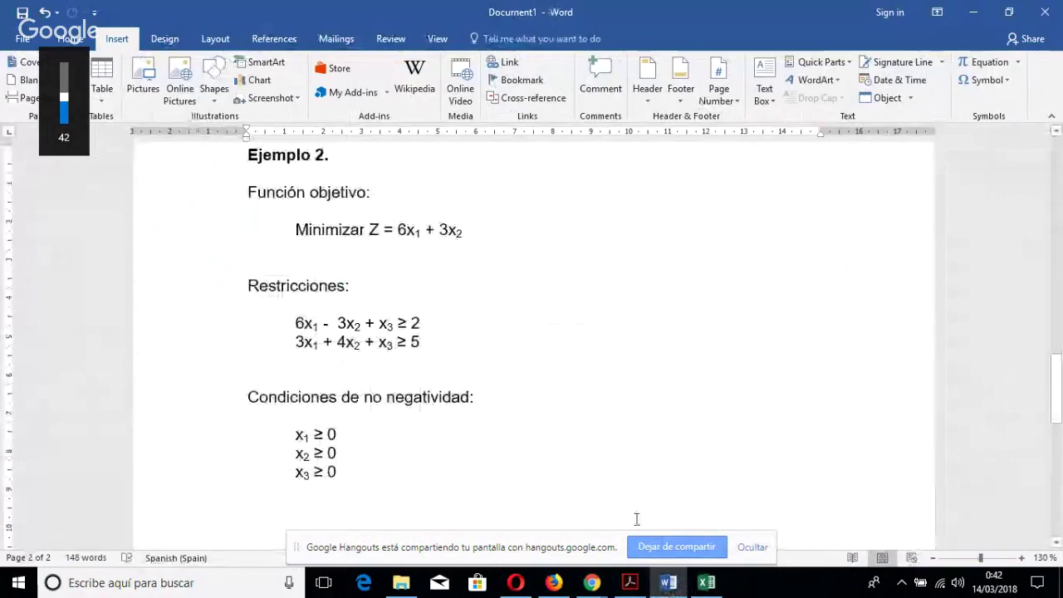
{"action": "key", "text": "alt+Tab"}
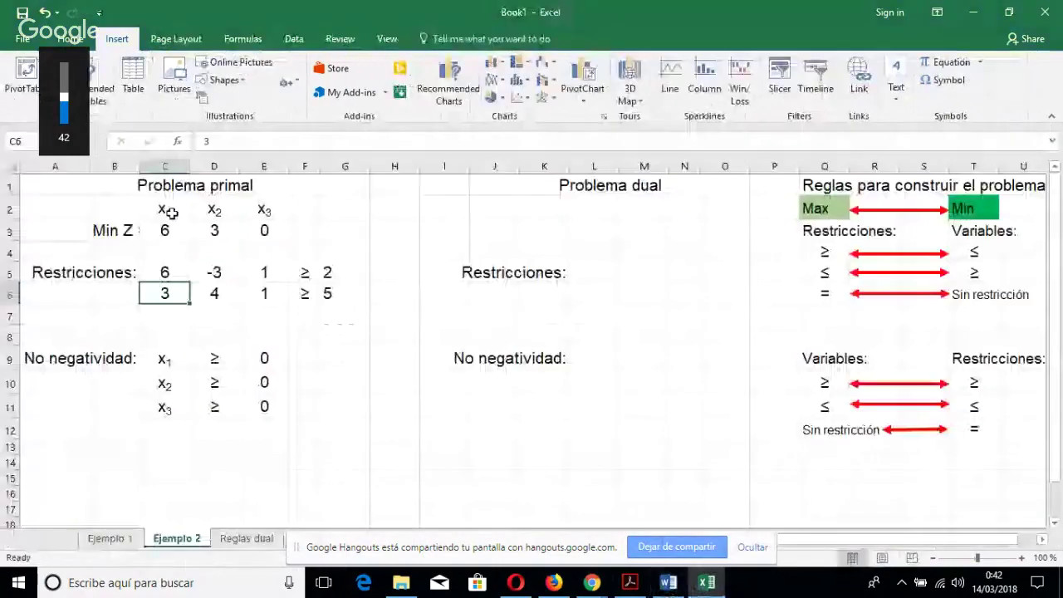
{"action": "key", "text": "alt+Tab"}
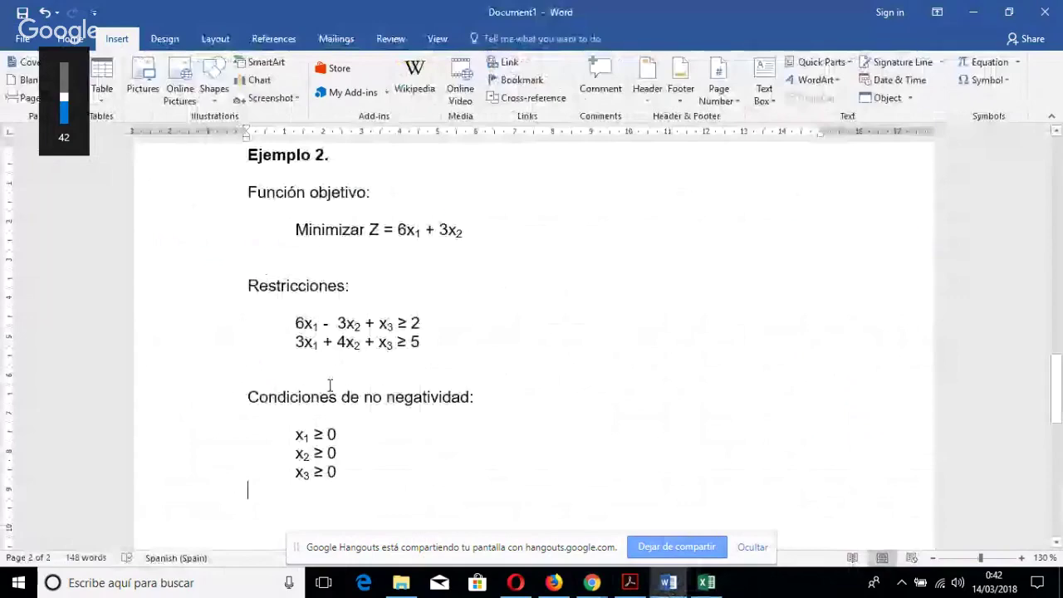
{"action": "key", "text": "alt+Tab"}
{"action": "left_click", "coordinate": [304, 406]}
{"action": "left_click_drag", "start_coordinate": [164, 273], "coordinate": [357, 277]}
{"action": "left_click_drag", "start_coordinate": [165, 293], "coordinate": [345, 293]}
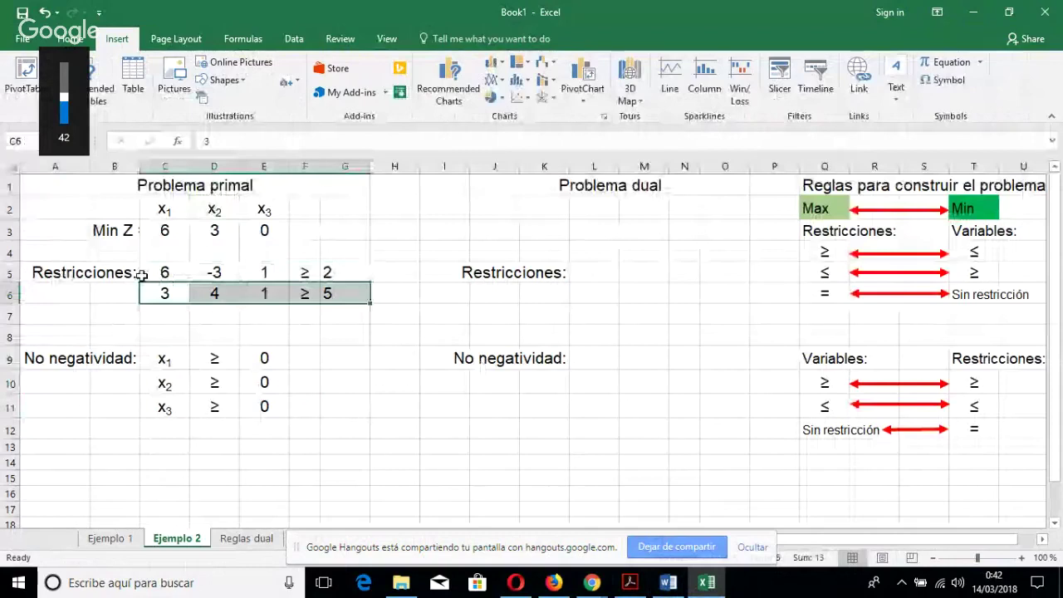
{"action": "left_click_drag", "start_coordinate": [142, 276], "coordinate": [345, 295]}
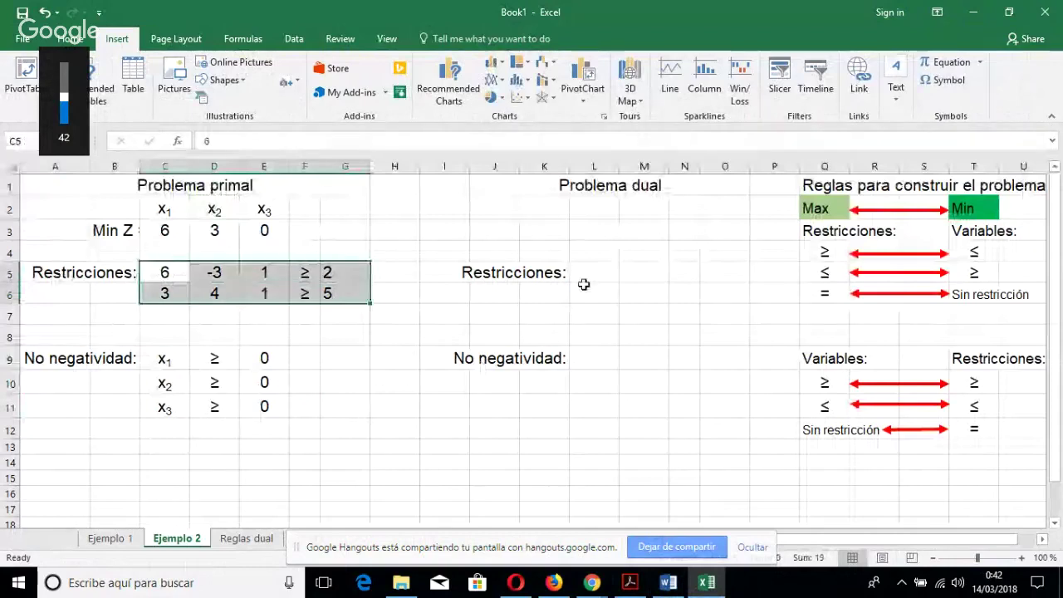
Label the first primal constraint with the dual variable y1 in cell H5.
{"action": "left_click", "coordinate": [583, 273]}
{"action": "left_click", "coordinate": [395, 272]}
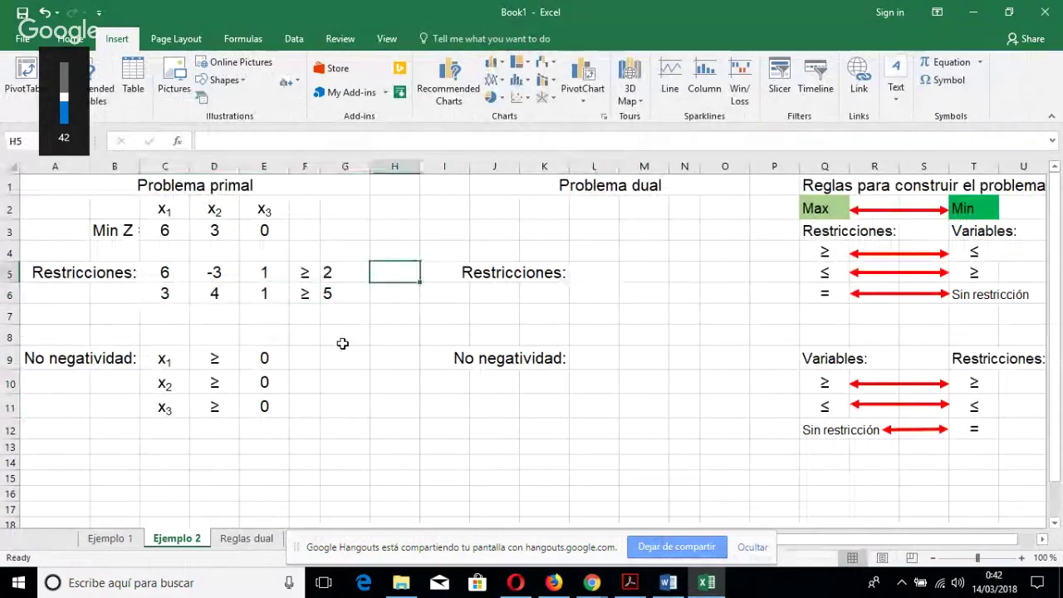
{"action": "left_click_drag", "start_coordinate": [165, 272], "coordinate": [356, 271]}
{"action": "left_click", "coordinate": [395, 272]}
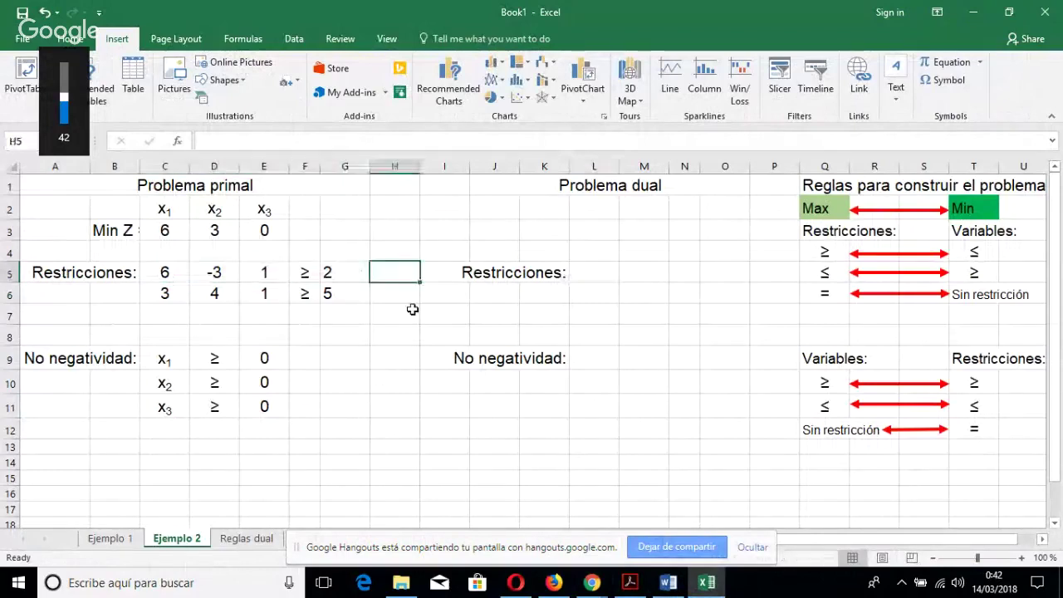
{"action": "type", "text": "y1"}
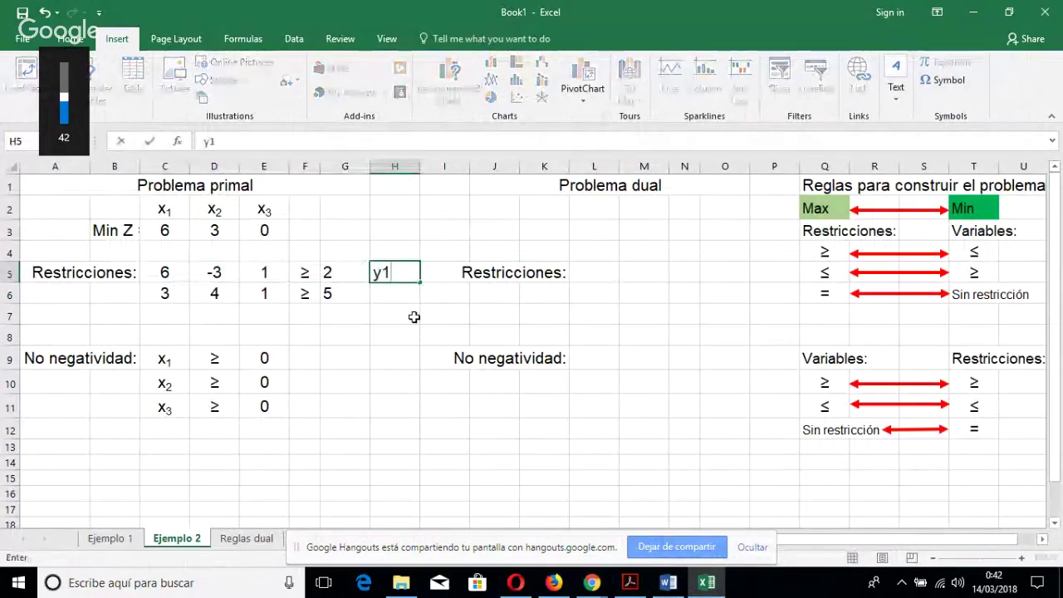
{"action": "key", "text": "Return"}
{"action": "key", "text": "ctrl+v"}
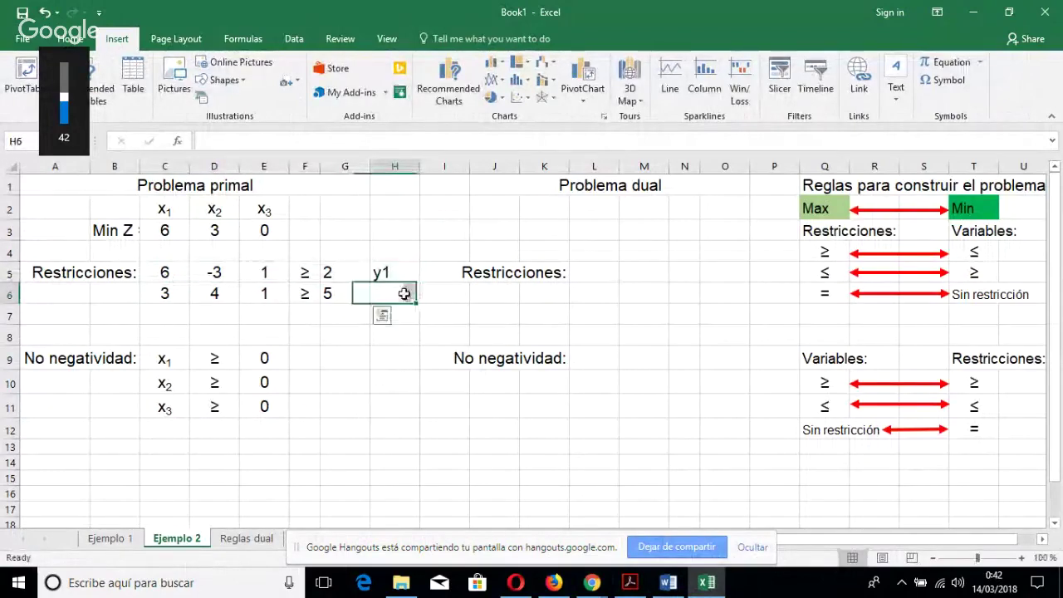
Label the second primal constraint with the dual variable y2 in cell H6.
{"action": "type", "text": "y"}
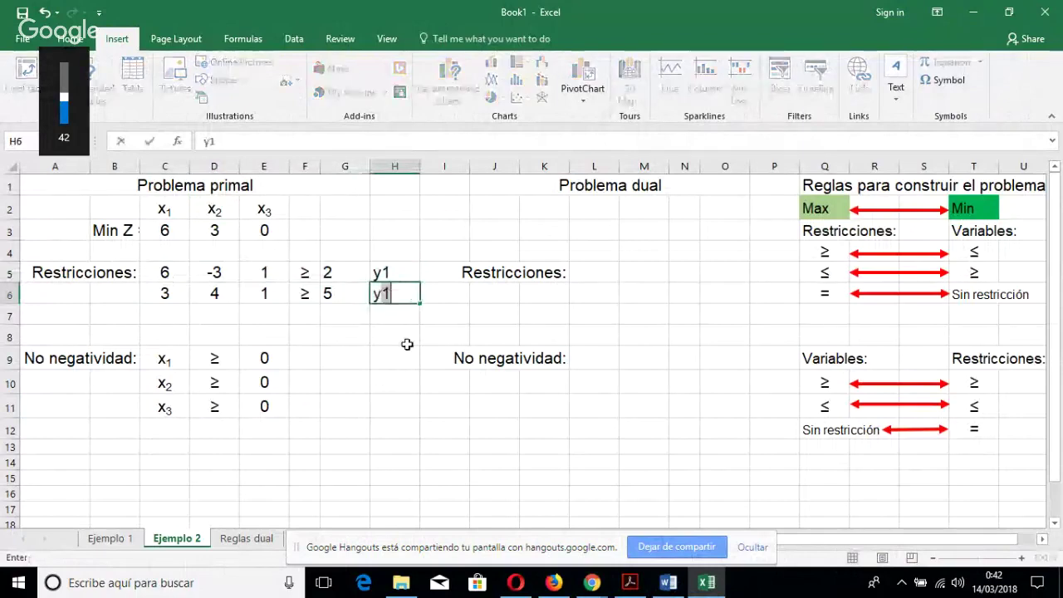
{"action": "type", "text": "2ç"}
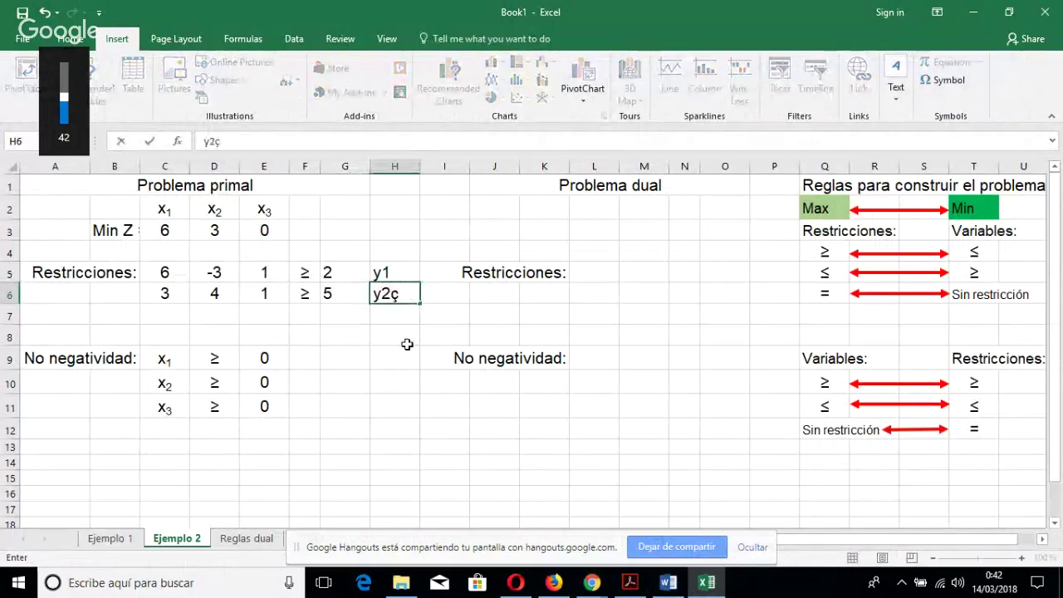
{"action": "key", "text": "BackSpace"}
{"action": "key", "text": "Return"}
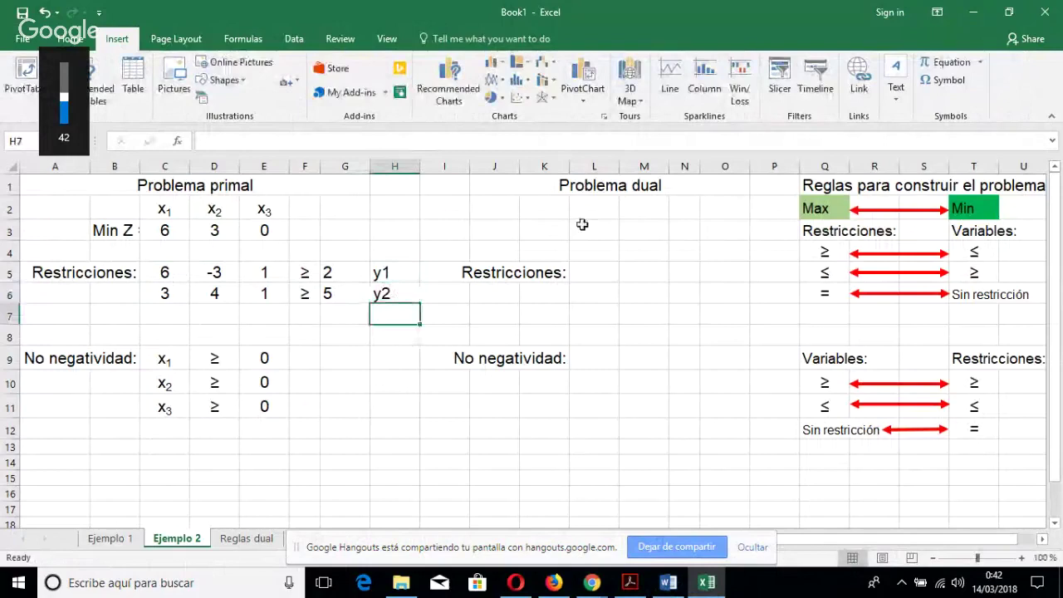
Enter the dual variable headings y1 in cell L2 and y2 in cell M2 under Problema dual.
{"action": "left_click", "coordinate": [598, 209]}
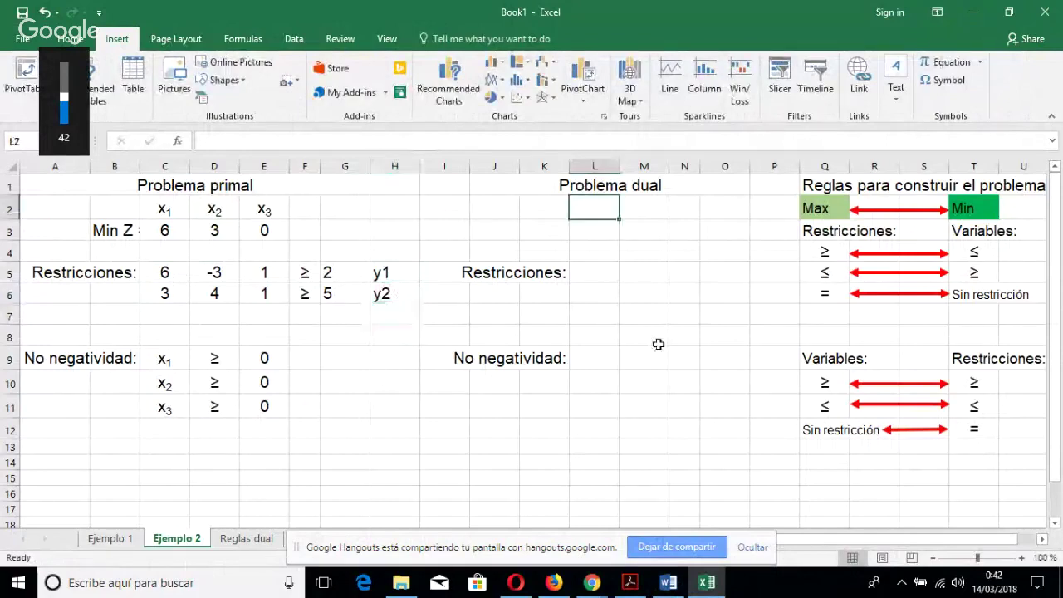
{"action": "type", "text": "y1"}
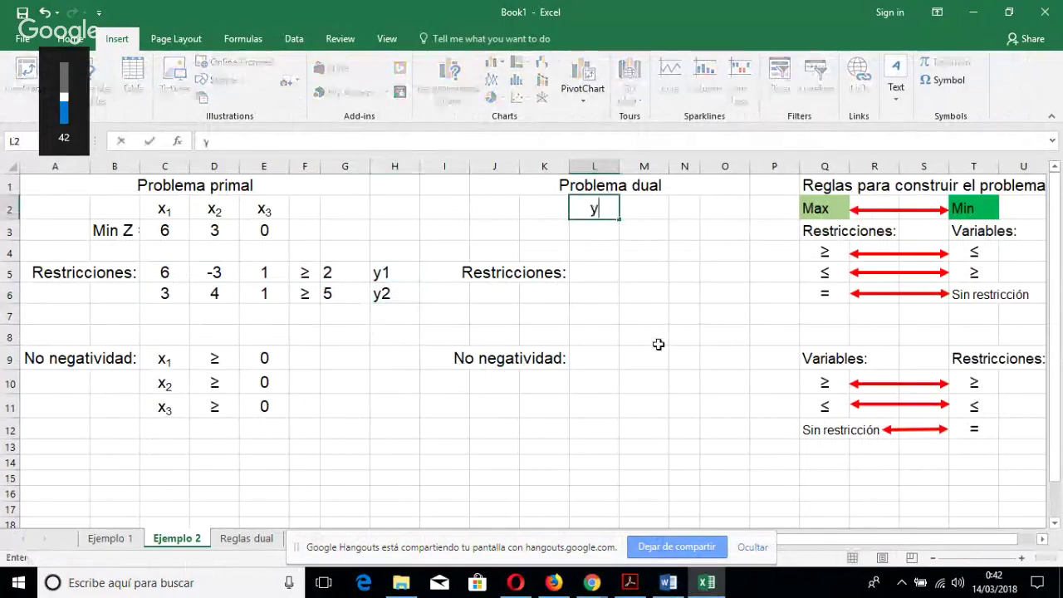
{"action": "key", "text": "Tab"}
{"action": "type", "text": "y2"}
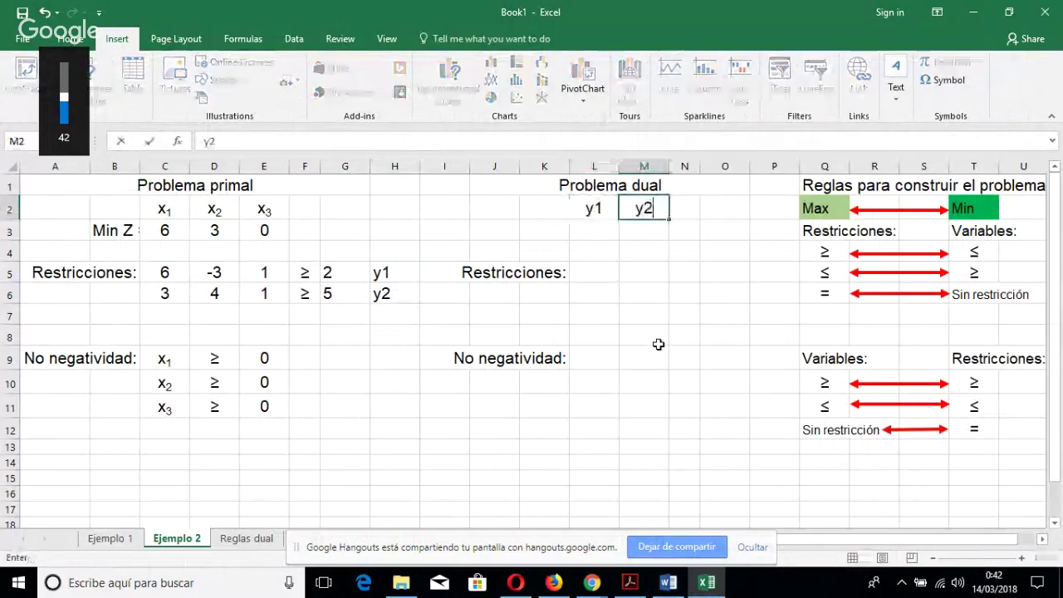
{"action": "key", "text": "Return"}
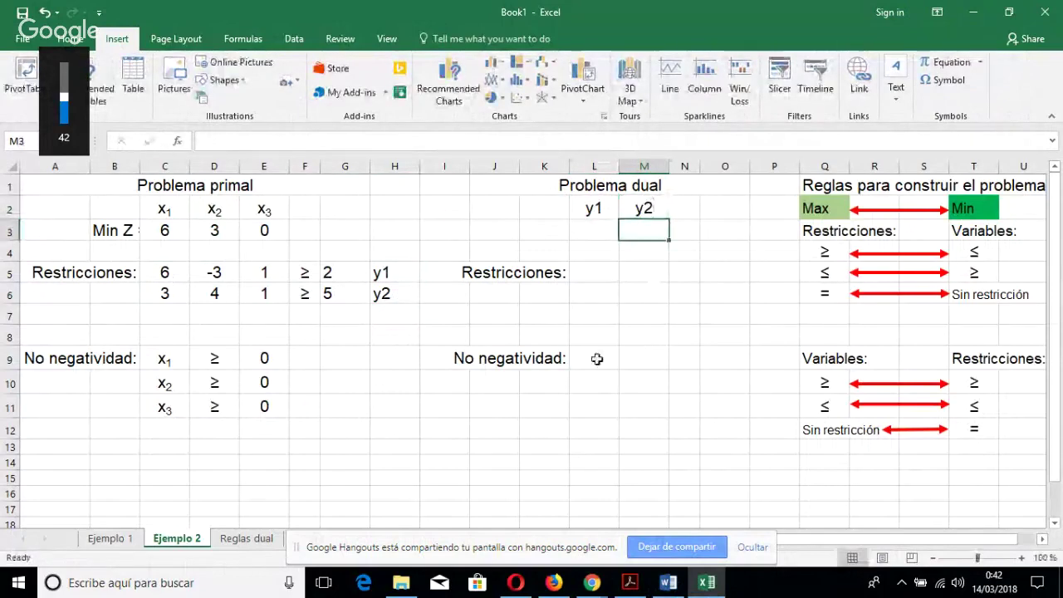
List the dual variables y1 and y2 in cells L9 and L10 beside the dual's No negatividad label.
{"action": "left_click", "coordinate": [595, 359]}
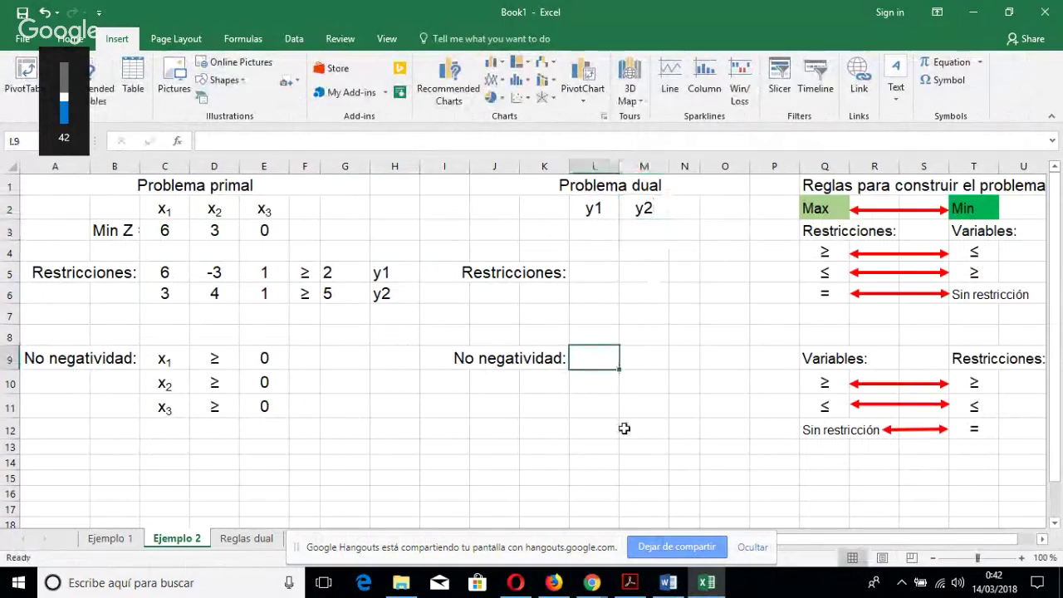
{"action": "type", "text": "y1"}
{"action": "key", "text": "Return"}
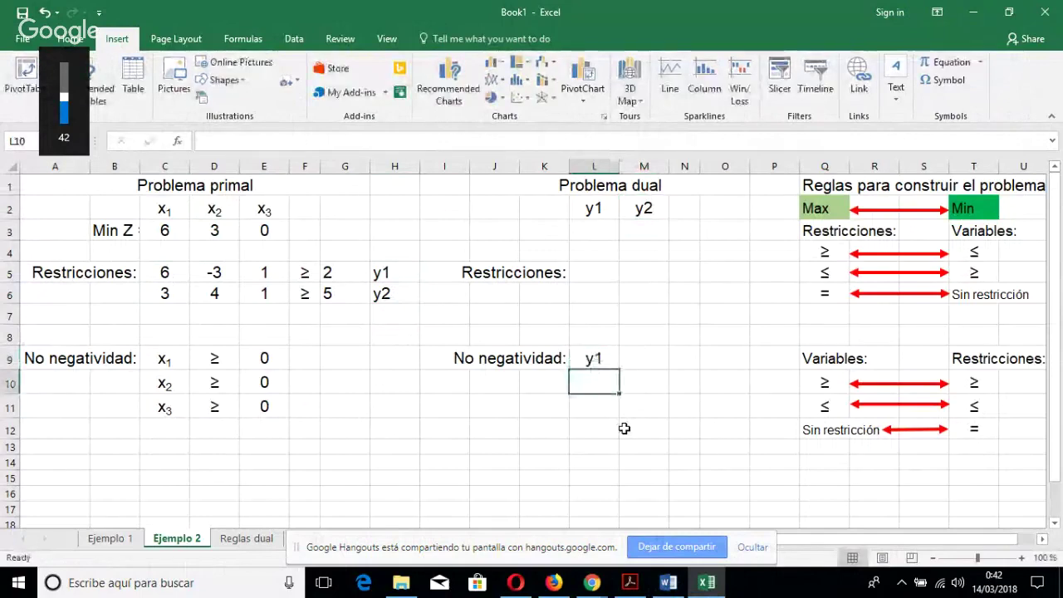
{"action": "type", "text": "y2"}
{"action": "key", "text": "Return"}
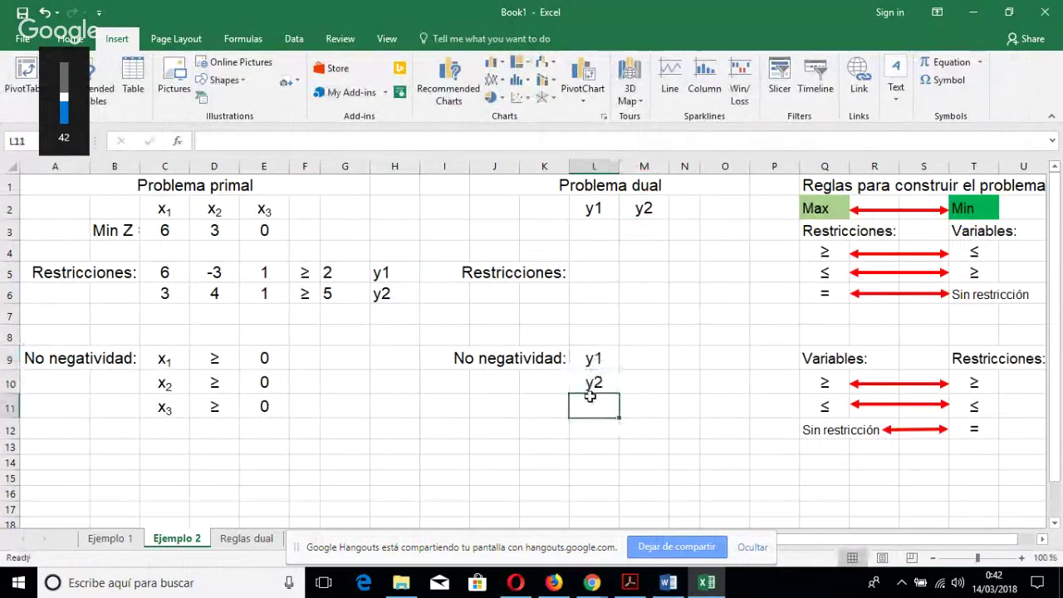
{"action": "left_click_drag", "start_coordinate": [595, 359], "coordinate": [604, 380]}
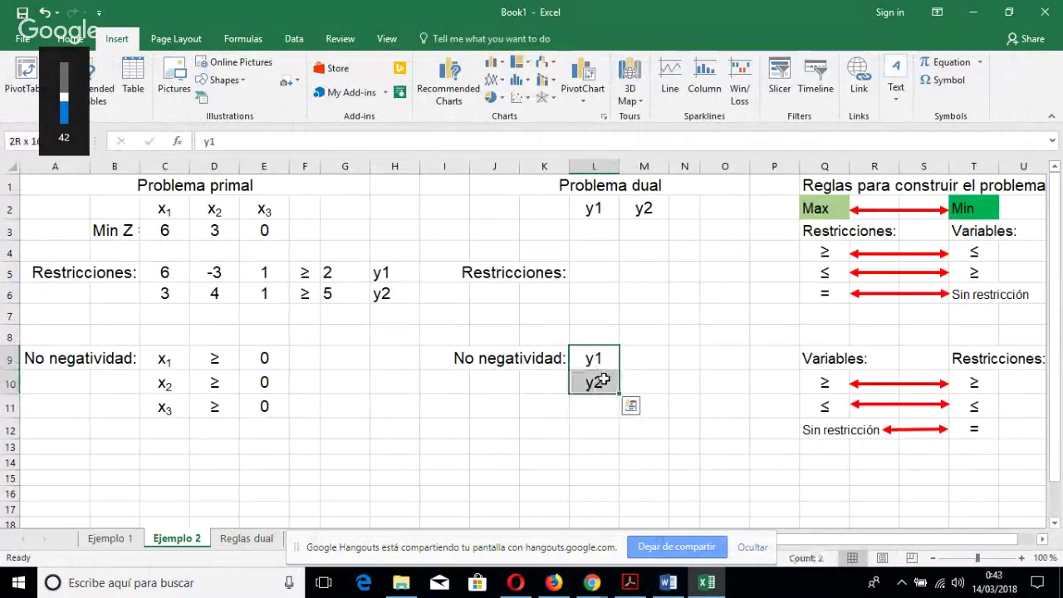
{"action": "left_click", "coordinate": [585, 407]}
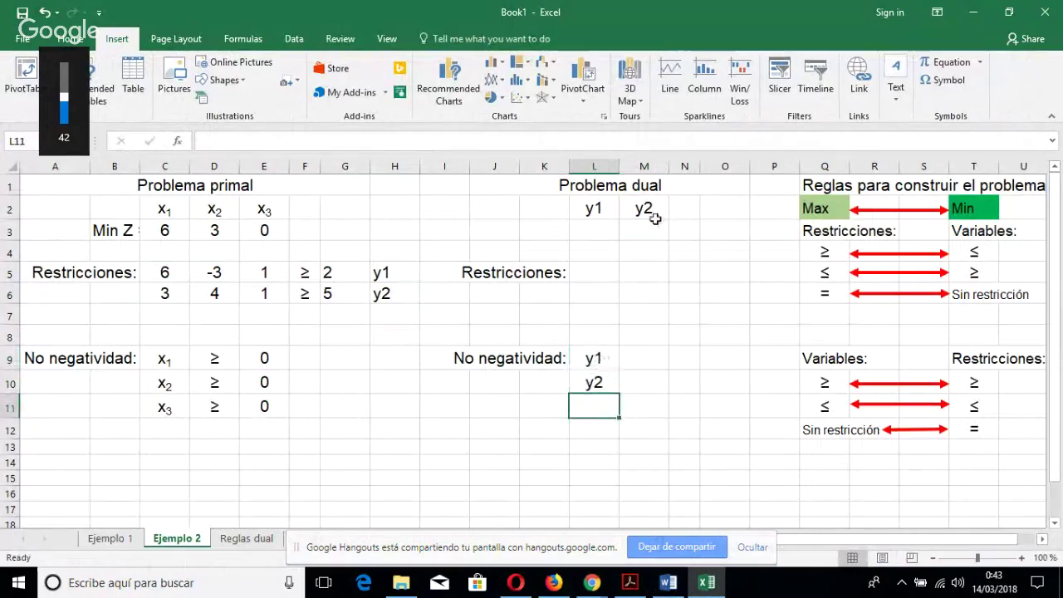
{"action": "left_click_drag", "start_coordinate": [621, 408], "coordinate": [643, 442]}
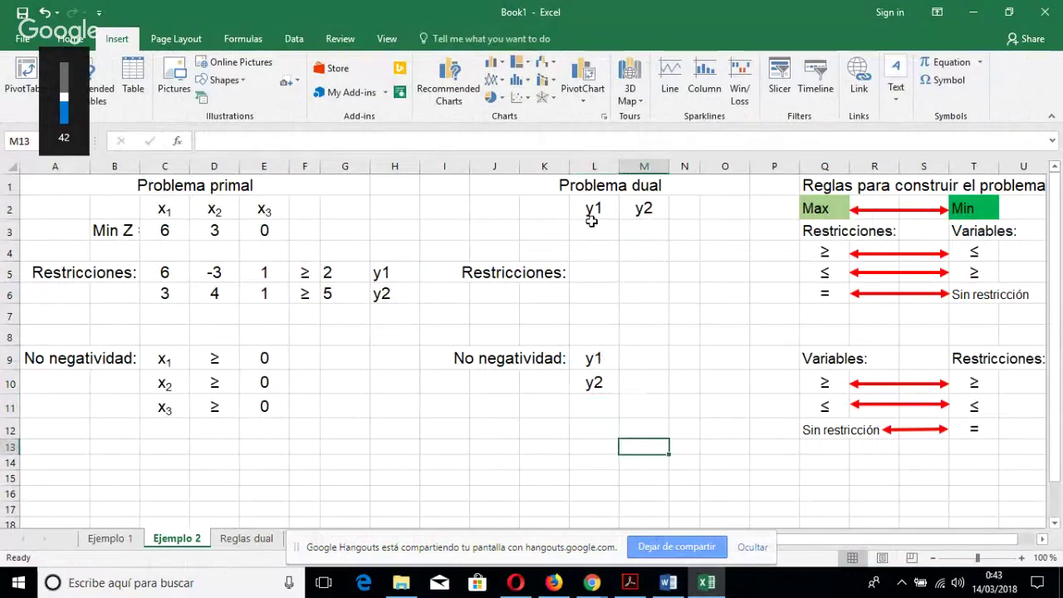
Enter the dual objective label "Max W:" in cell K3, as the counterpart of the primal's Min Z.
{"action": "left_click", "coordinate": [615, 186]}
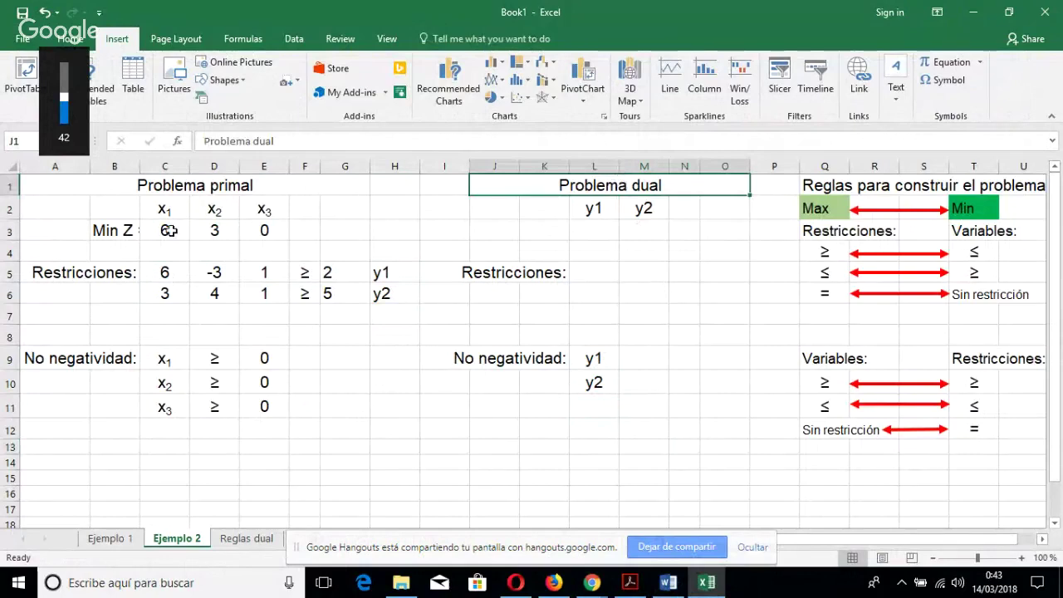
{"action": "left_click", "coordinate": [115, 235]}
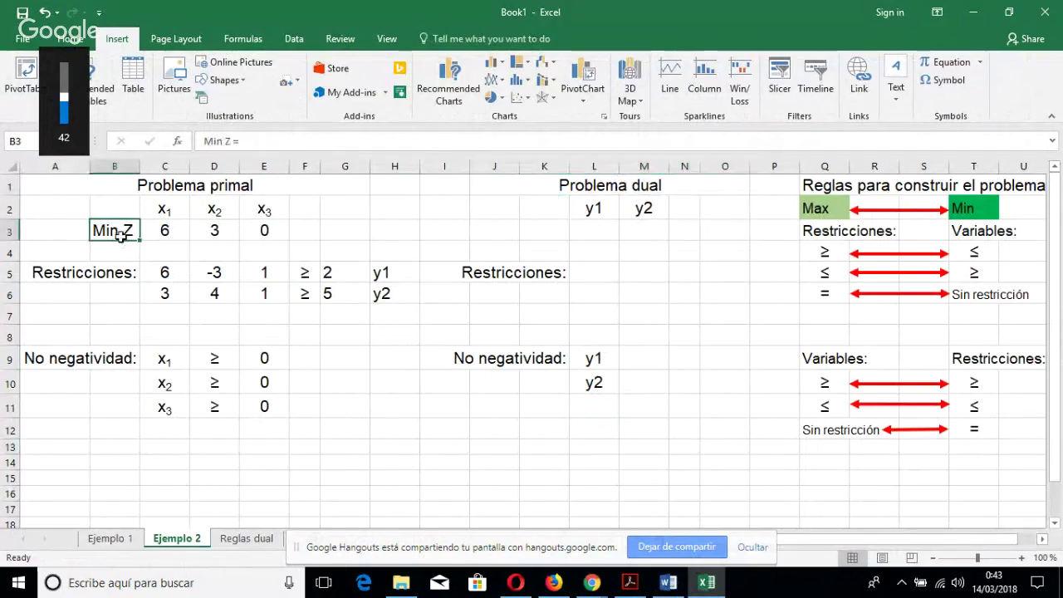
{"action": "left_click", "coordinate": [552, 231]}
{"action": "type", "text": "M"}
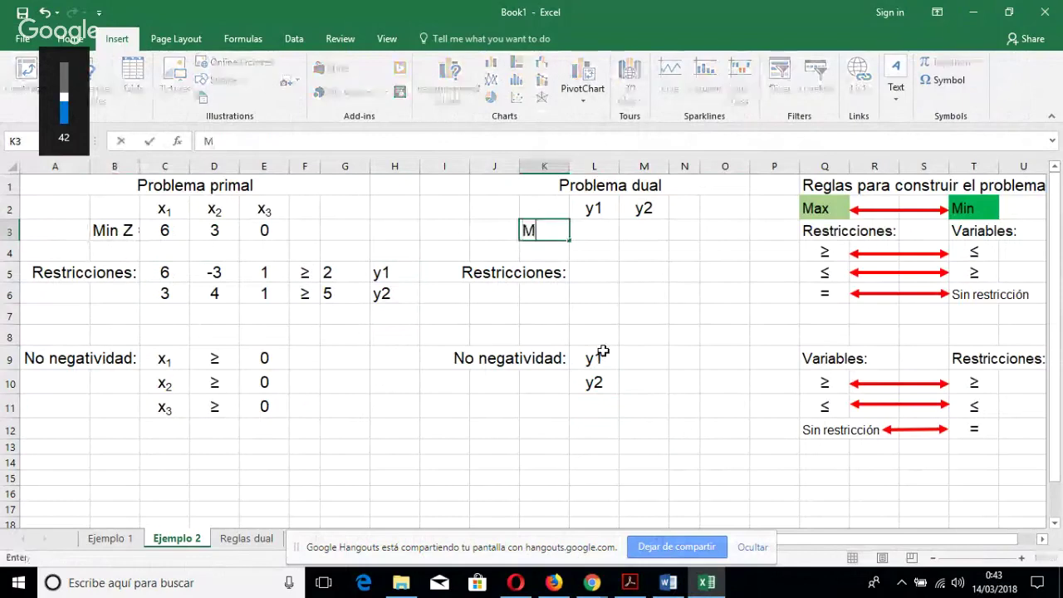
{"action": "type", "text": "ax"}
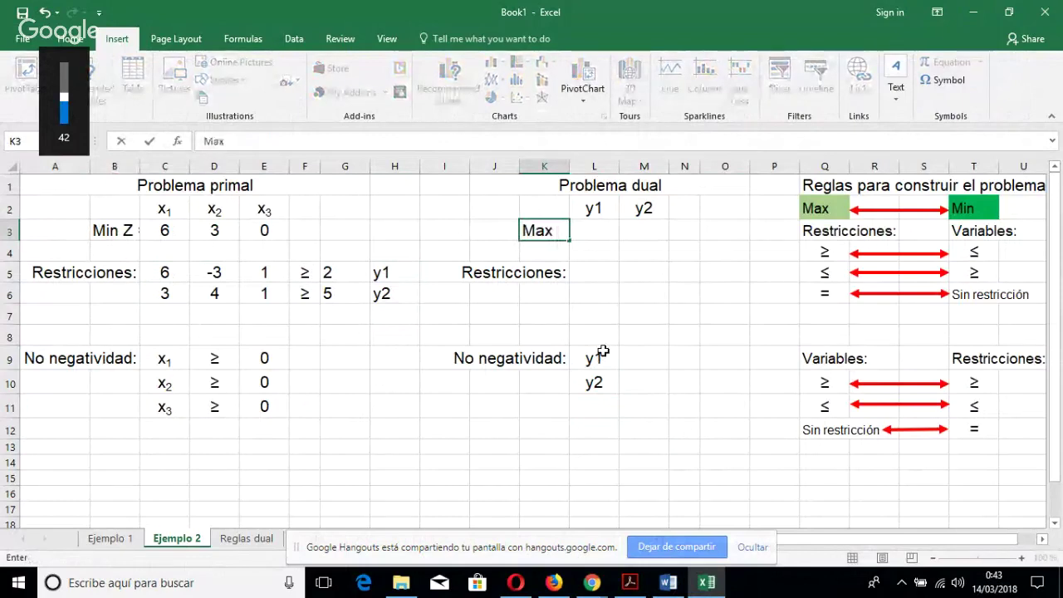
{"action": "type", "text": " W"}
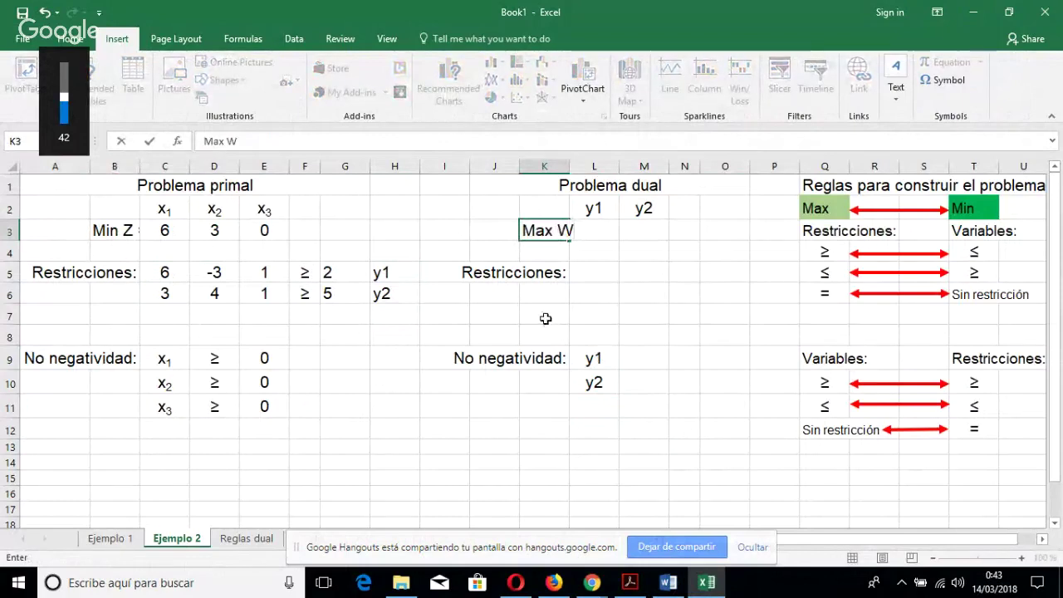
{"action": "type", "text": ":"}
{"action": "key", "text": "Return"}
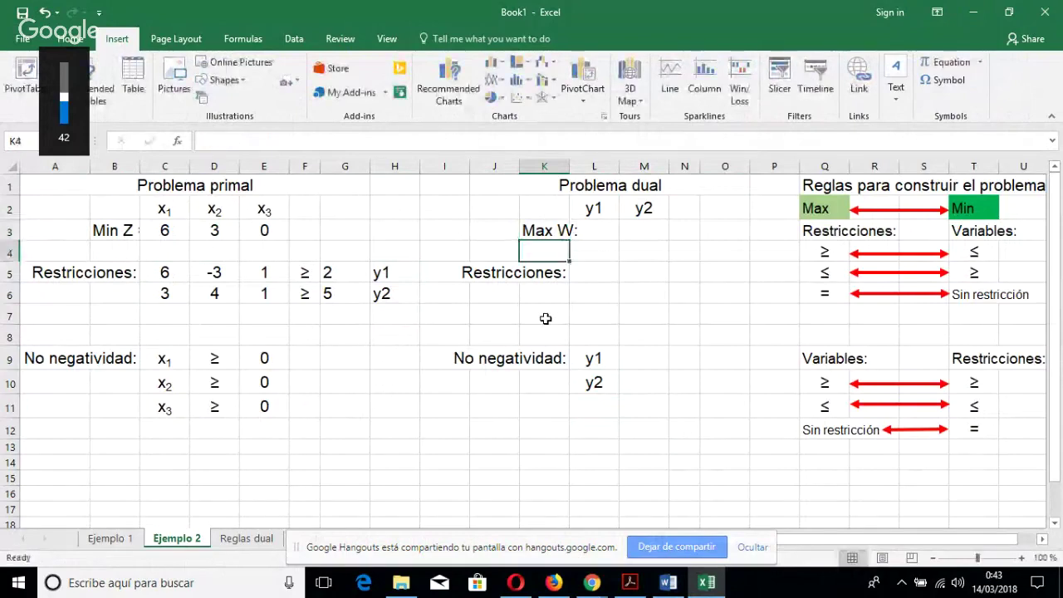
Right-align the objective labels "Max W:" in cell K3 and "Min Z =" in cell B3.
{"action": "left_click", "coordinate": [542, 231]}
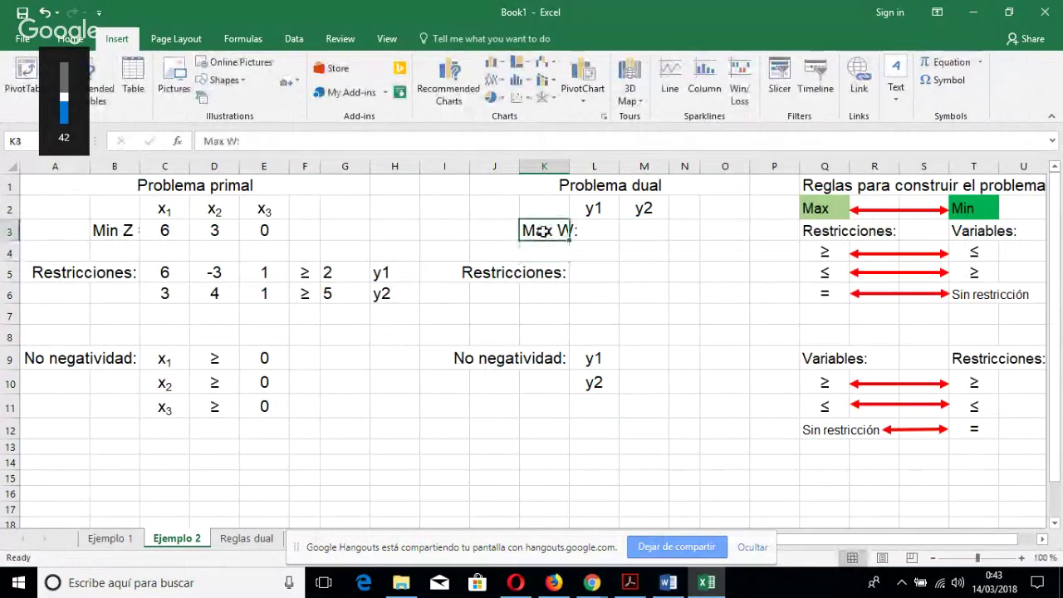
{"action": "left_click", "coordinate": [73, 39]}
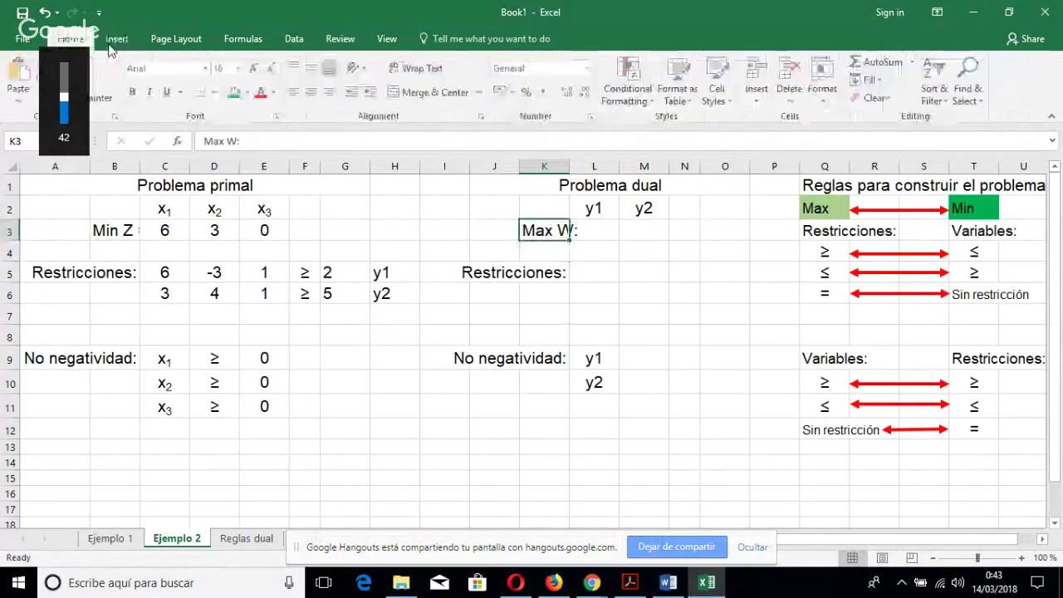
{"action": "left_click", "coordinate": [331, 95]}
{"action": "left_click", "coordinate": [119, 234]}
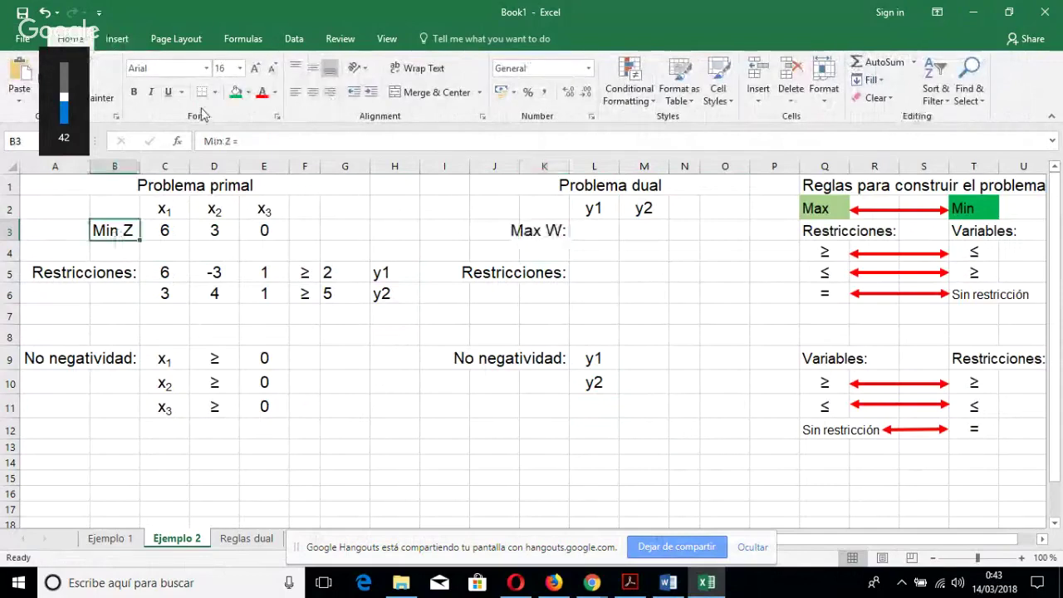
{"action": "left_click", "coordinate": [330, 92]}
{"action": "left_click", "coordinate": [117, 250]}
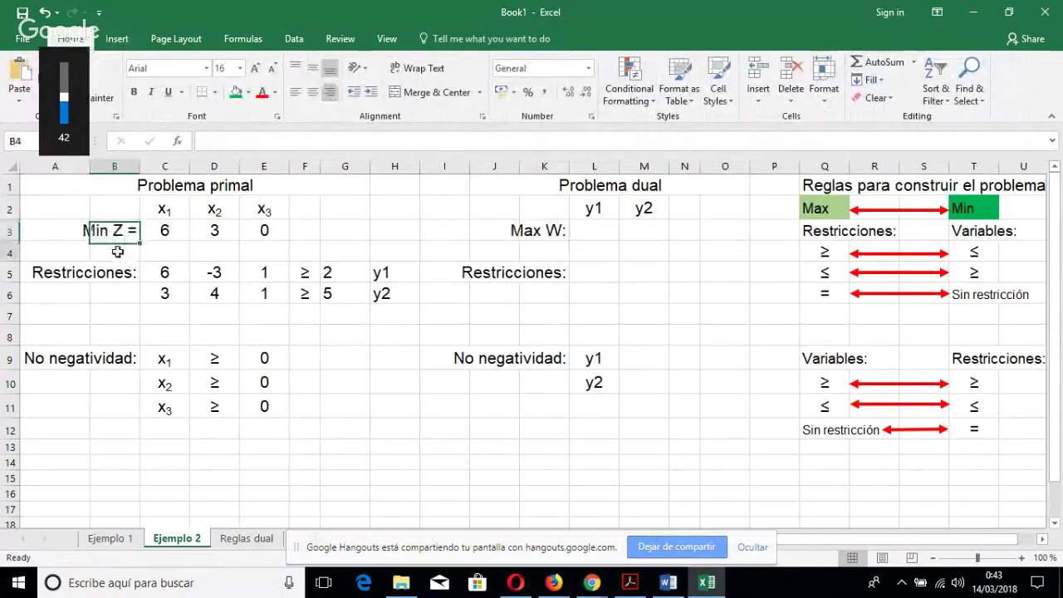
{"action": "left_click", "coordinate": [539, 231]}
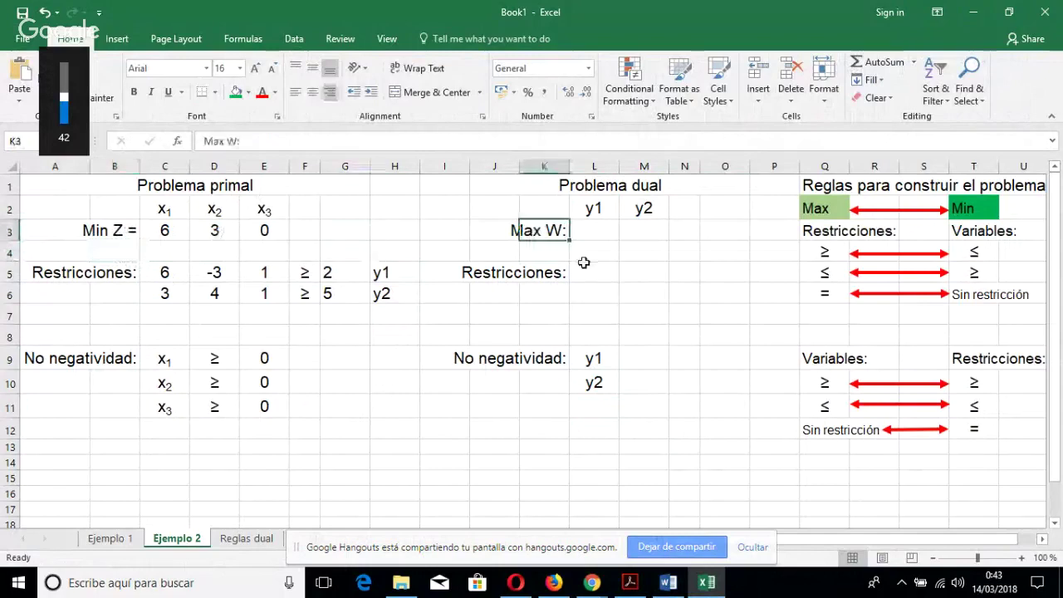
Check the first restriction's right-hand side in the Word document and enter 2 as y1's Max W coefficient in Excel cell L3.
{"action": "left_click", "coordinate": [594, 237]}
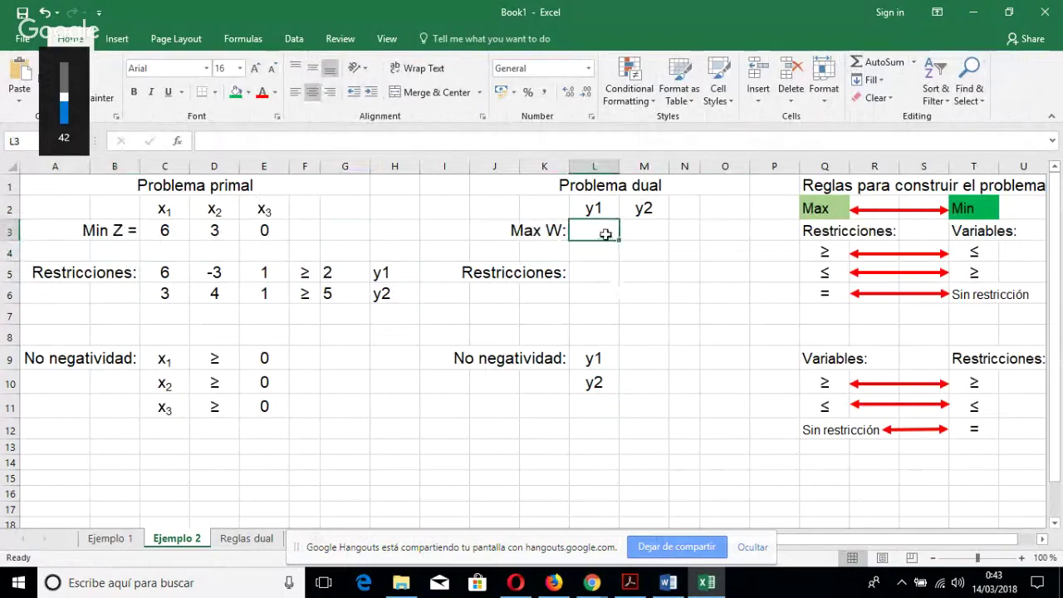
{"action": "left_click_drag", "start_coordinate": [605, 232], "coordinate": [633, 213]}
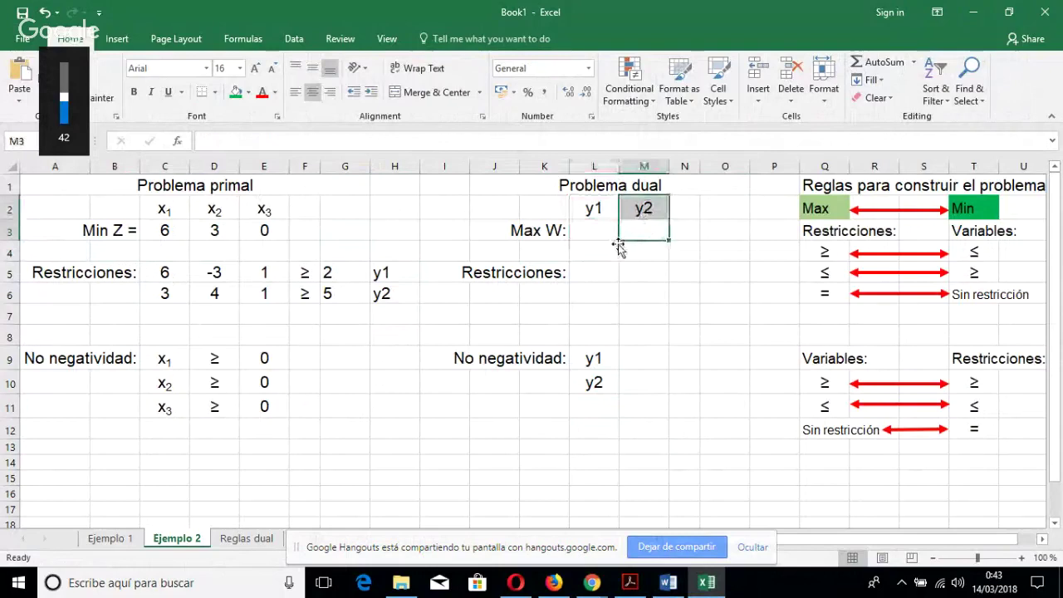
{"action": "left_click", "coordinate": [341, 274]}
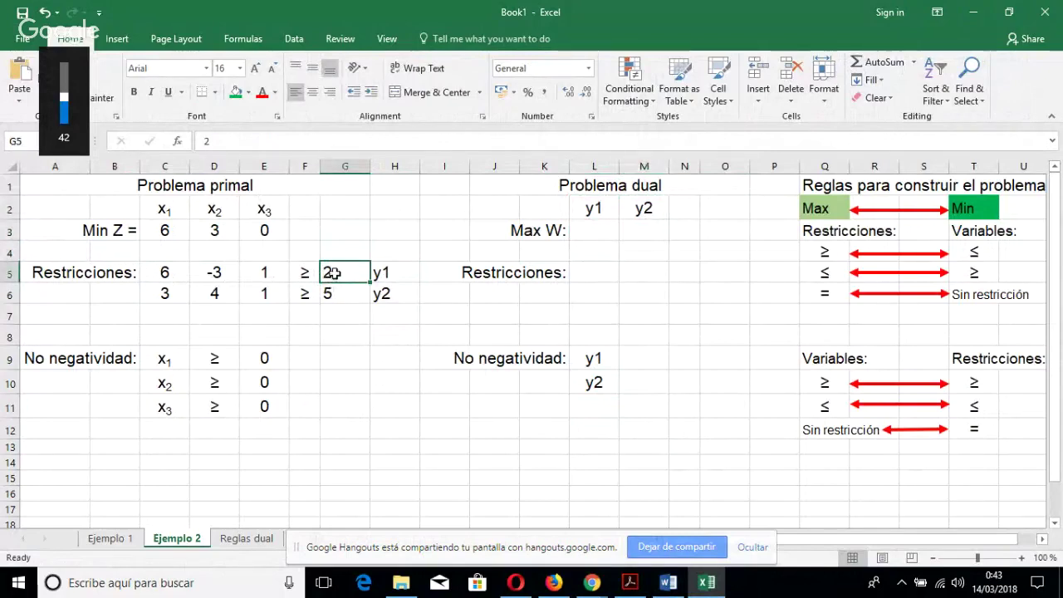
{"action": "left_click", "coordinate": [669, 582]}
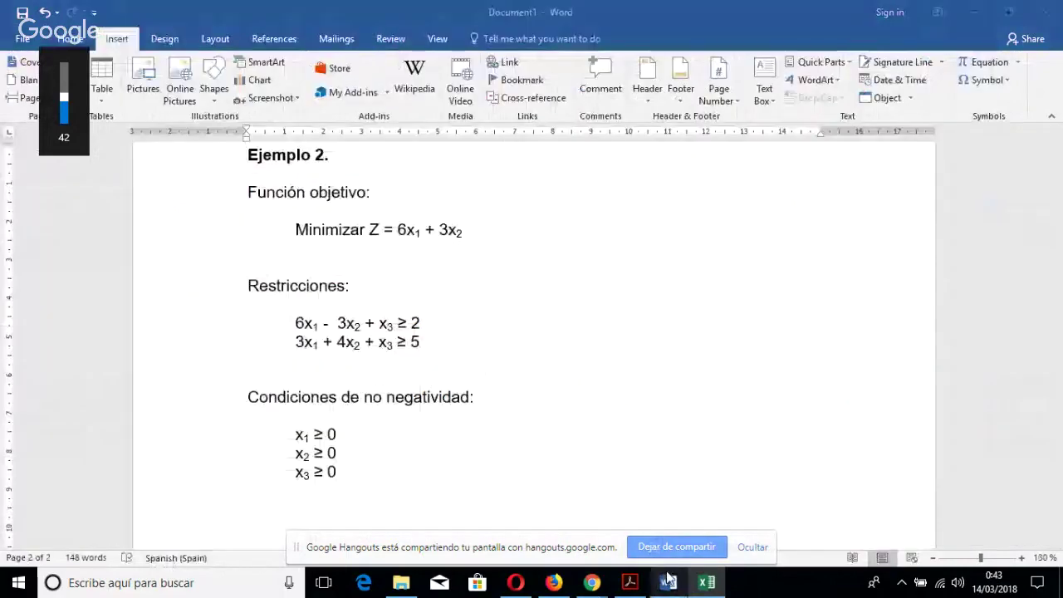
{"action": "left_click_drag", "start_coordinate": [427, 323], "coordinate": [427, 324]}
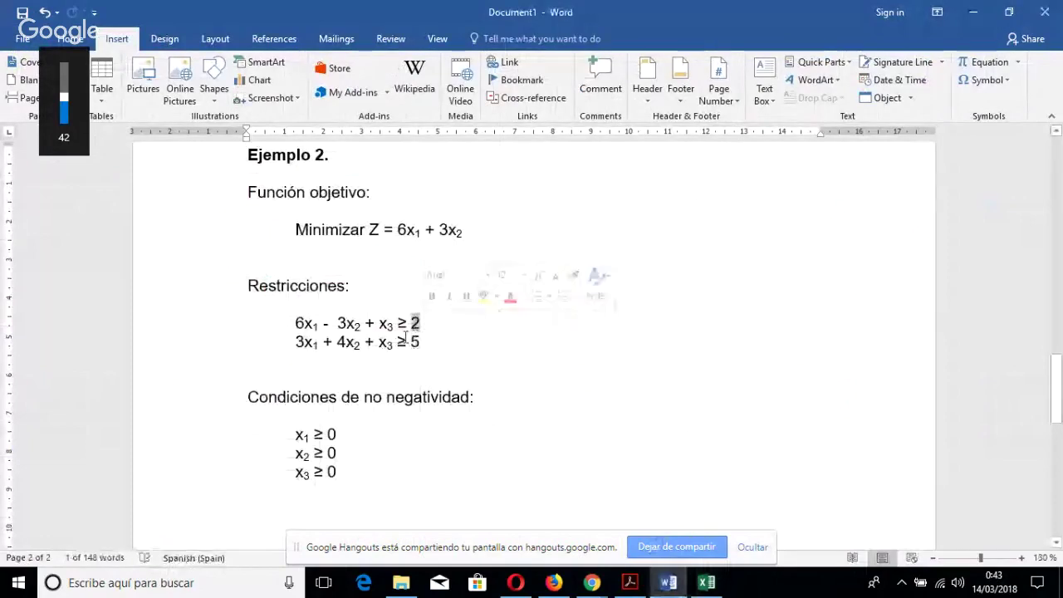
{"action": "left_click", "coordinate": [702, 582]}
{"action": "left_click", "coordinate": [594, 231]}
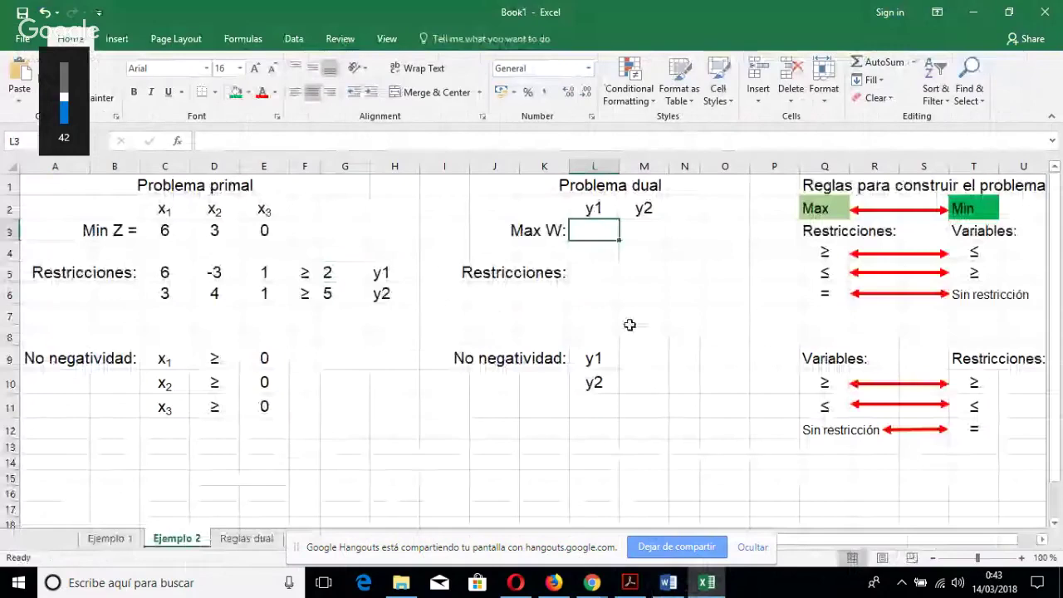
{"action": "type", "text": "2"}
{"action": "key", "text": "Return"}
Enter the second primal constraint's right-hand side, 5, as the y2 coefficient of Max W in cell M3.
{"action": "left_click", "coordinate": [334, 274]}
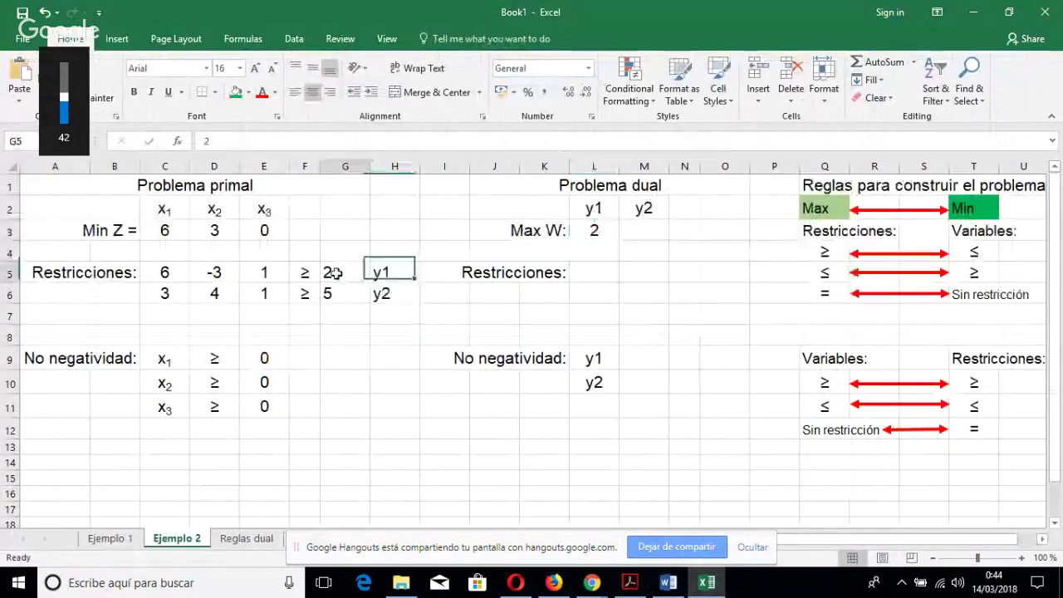
{"action": "left_click", "coordinate": [331, 294]}
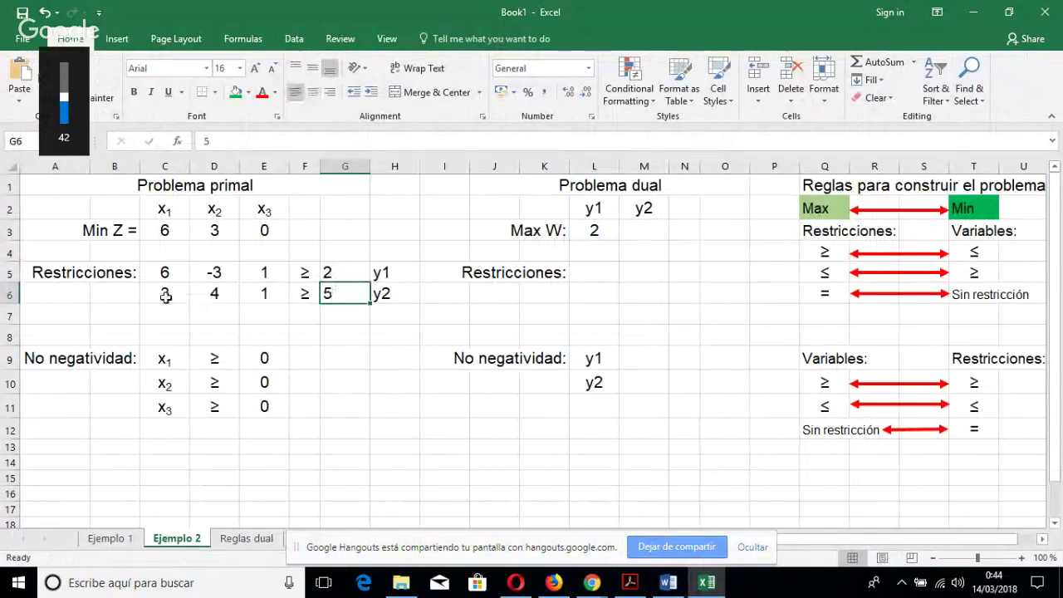
{"action": "left_click_drag", "start_coordinate": [163, 293], "coordinate": [283, 294]}
{"action": "left_click", "coordinate": [331, 294]}
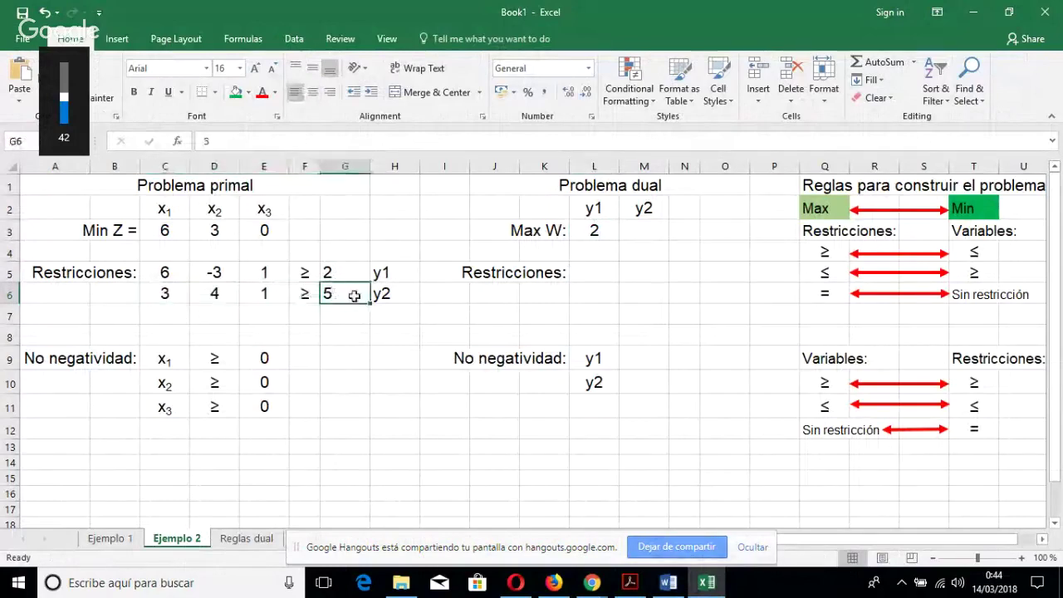
{"action": "left_click_drag", "start_coordinate": [329, 293], "coordinate": [379, 292]}
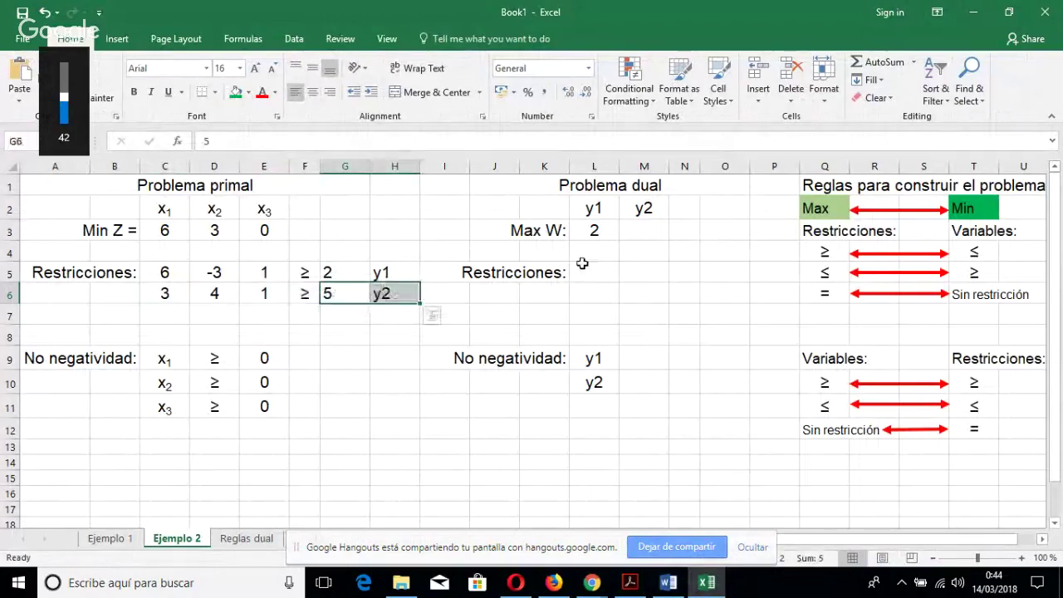
{"action": "left_click", "coordinate": [642, 235]}
{"action": "type", "text": "5"}
{"action": "key", "text": "Return"}
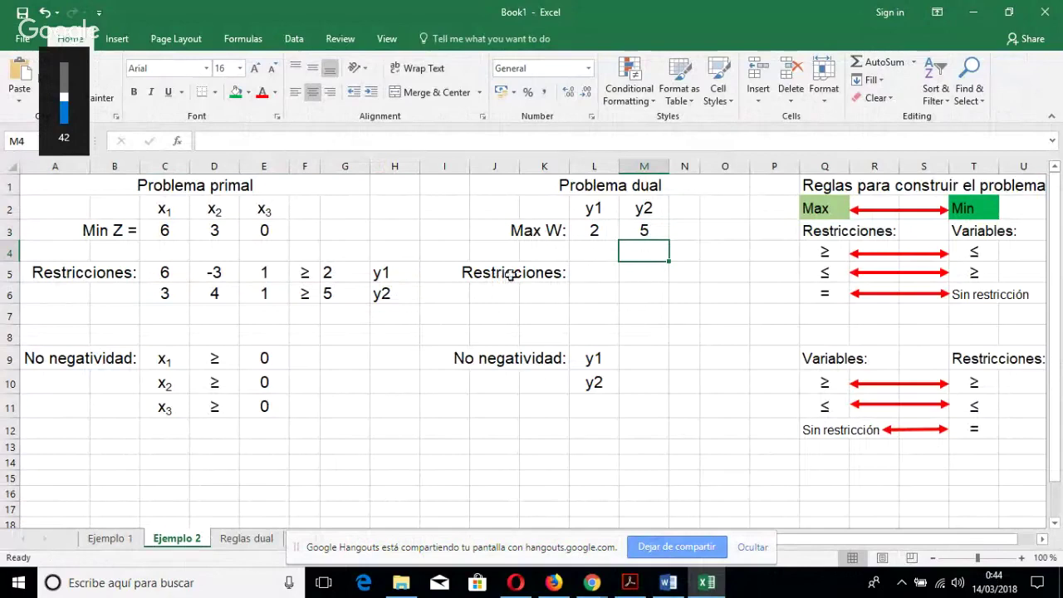
Enter 6, x1's coefficient in the first primal constraint, as the y1 coefficient of the first dual constraint in cell L5.
{"action": "left_click_drag", "start_coordinate": [167, 272], "coordinate": [166, 294]}
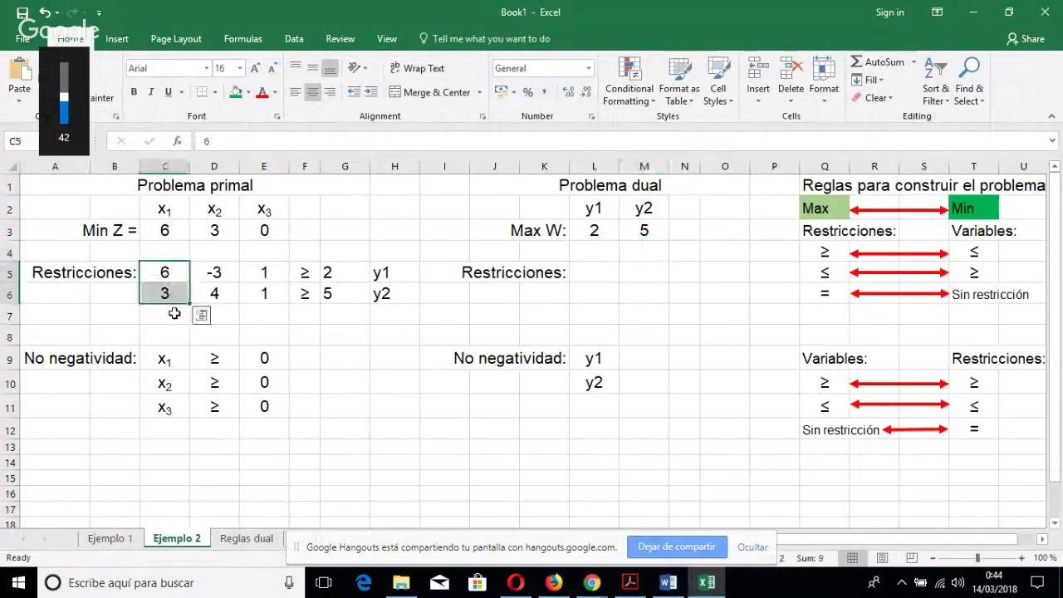
{"action": "left_click_drag", "start_coordinate": [218, 272], "coordinate": [260, 296]}
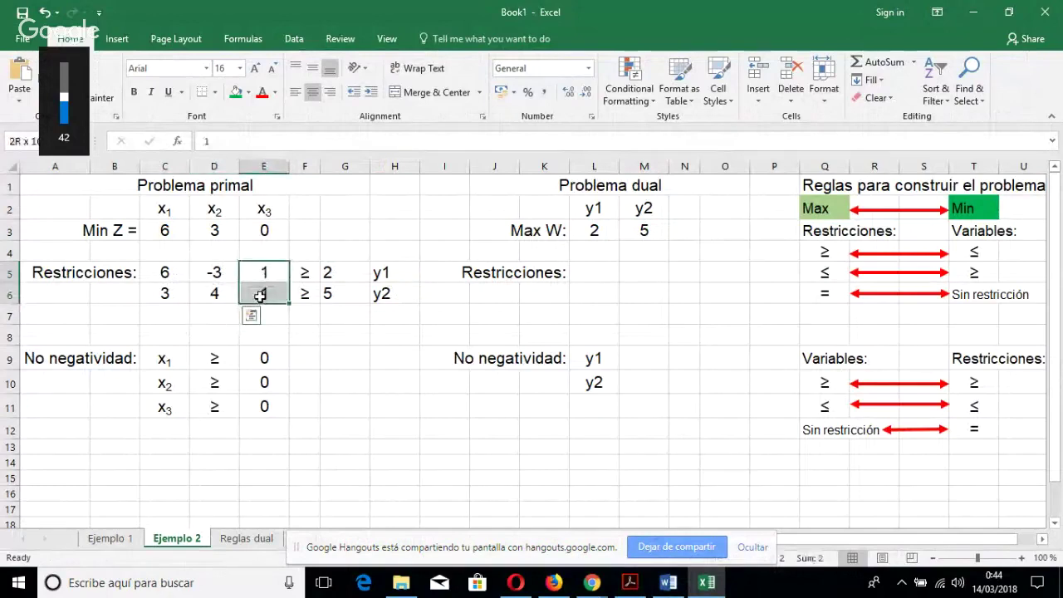
{"action": "mouse_move", "coordinate": [166, 270]}
{"action": "left_mouse_down"}
{"action": "mouse_move", "coordinate": [166, 306]}
{"action": "mouse_move", "coordinate": [171, 285]}
{"action": "left_mouse_up"}
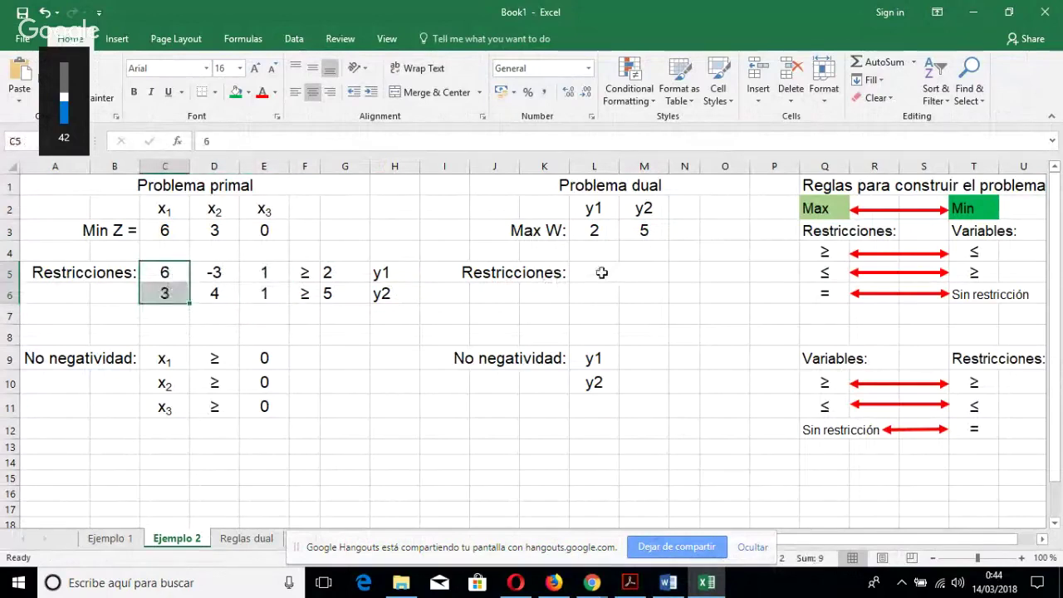
{"action": "left_click_drag", "start_coordinate": [600, 270], "coordinate": [667, 276]}
{"action": "left_click", "coordinate": [166, 272]}
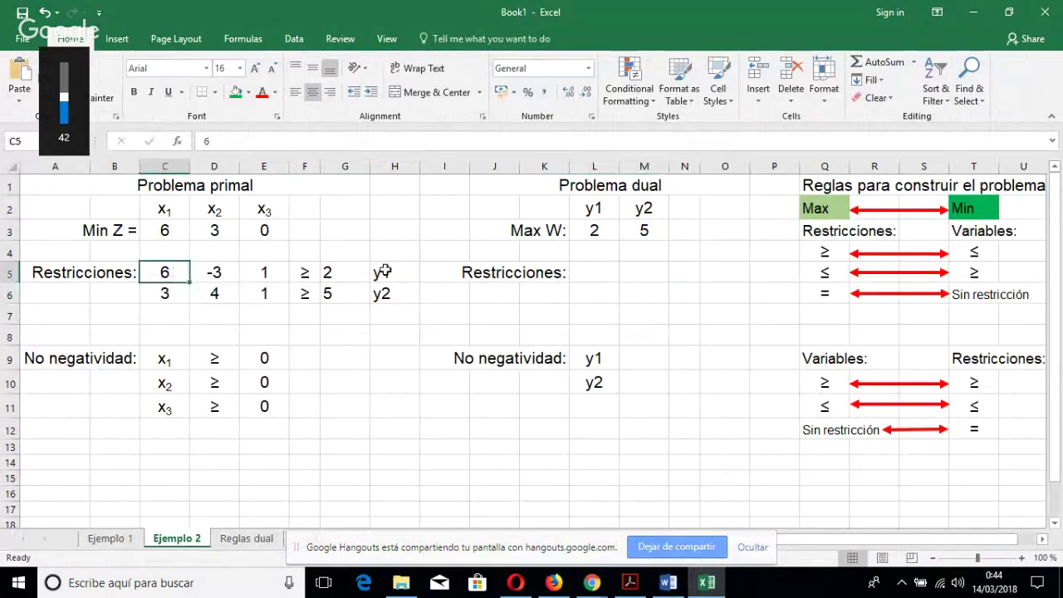
{"action": "left_click", "coordinate": [579, 271]}
{"action": "type", "text": "6"}
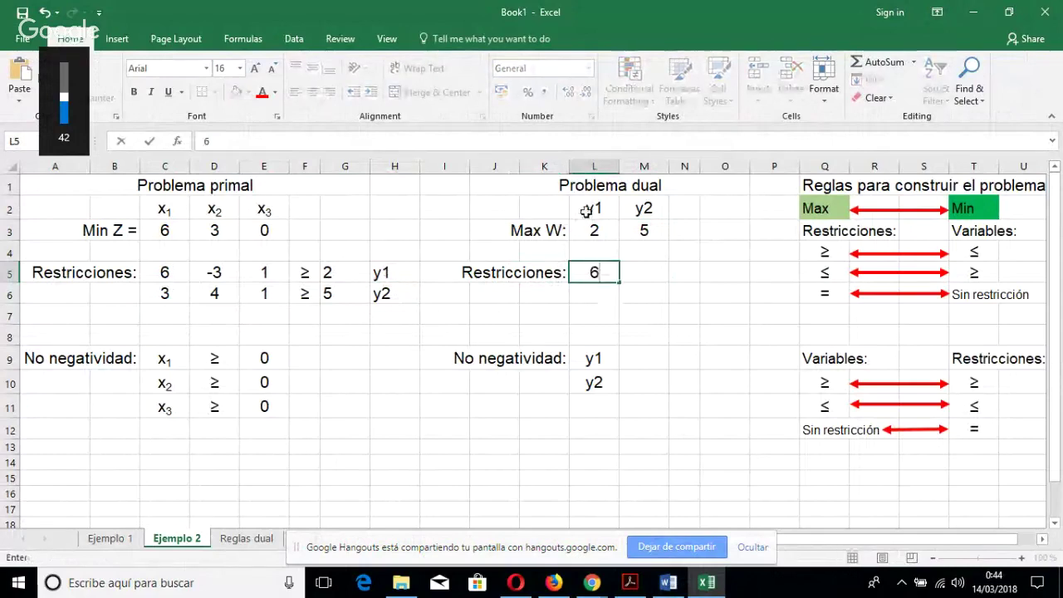
{"action": "key", "text": "Tab"}
Enter 3, x1's coefficient in the second primal constraint, as the y2 coefficient of the first dual constraint in cell M5.
{"action": "left_click", "coordinate": [163, 292]}
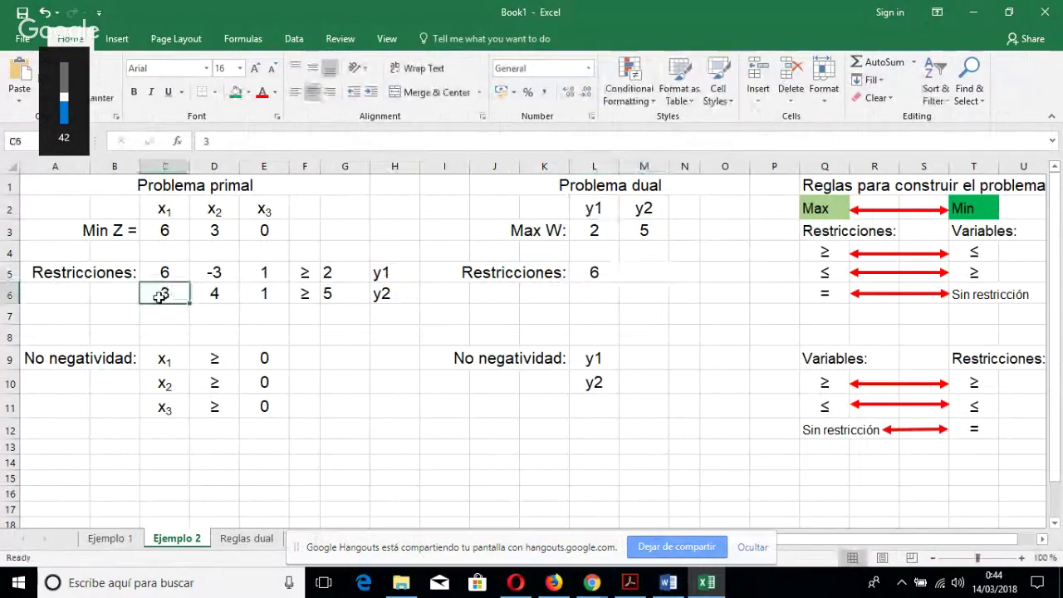
{"action": "left_click", "coordinate": [392, 296]}
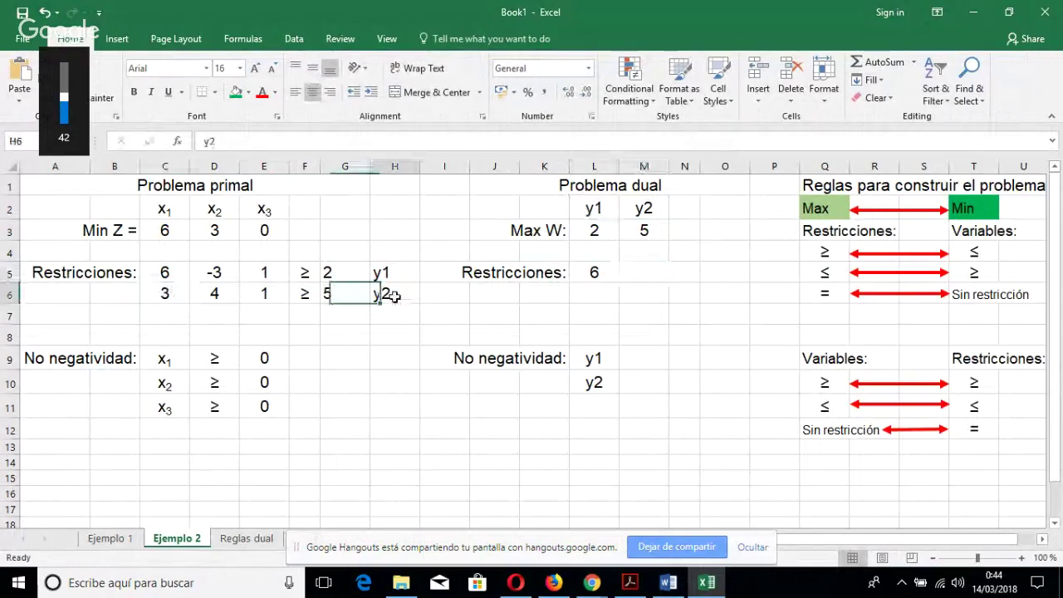
{"action": "left_click", "coordinate": [644, 274]}
{"action": "type", "text": "3"}
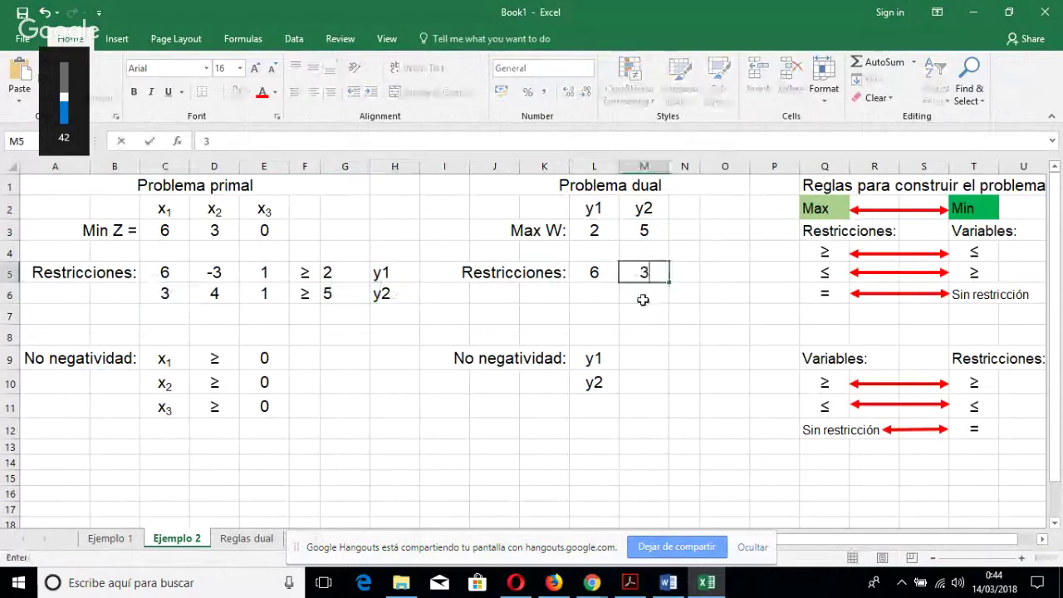
{"action": "left_click", "coordinate": [644, 211]}
Enter -3, x2's coefficient in the first primal constraint, as the y1 coefficient of the second dual constraint in cell L6.
{"action": "left_click", "coordinate": [641, 294]}
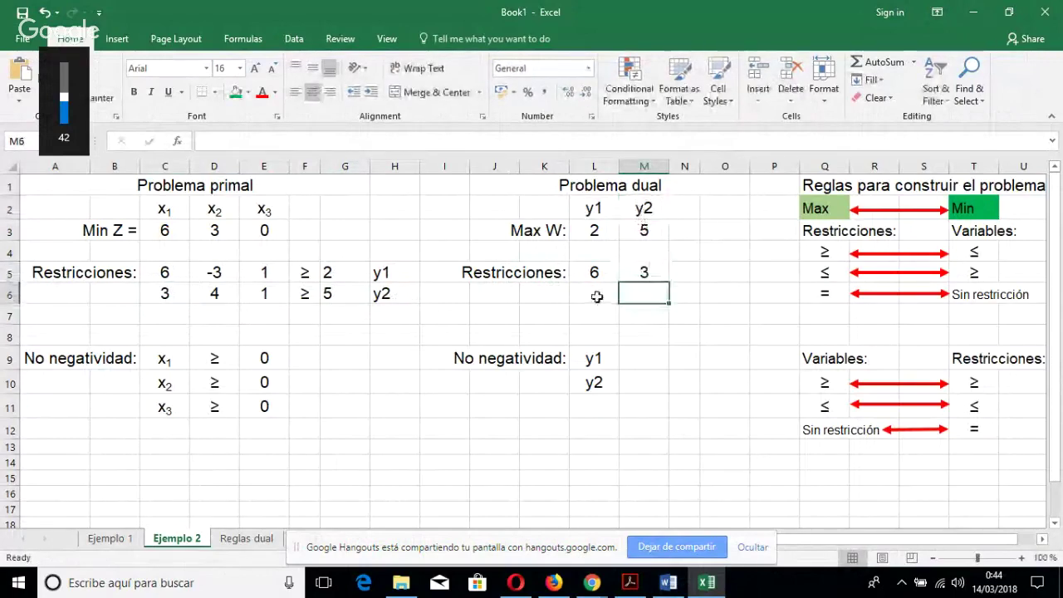
{"action": "left_click", "coordinate": [596, 294]}
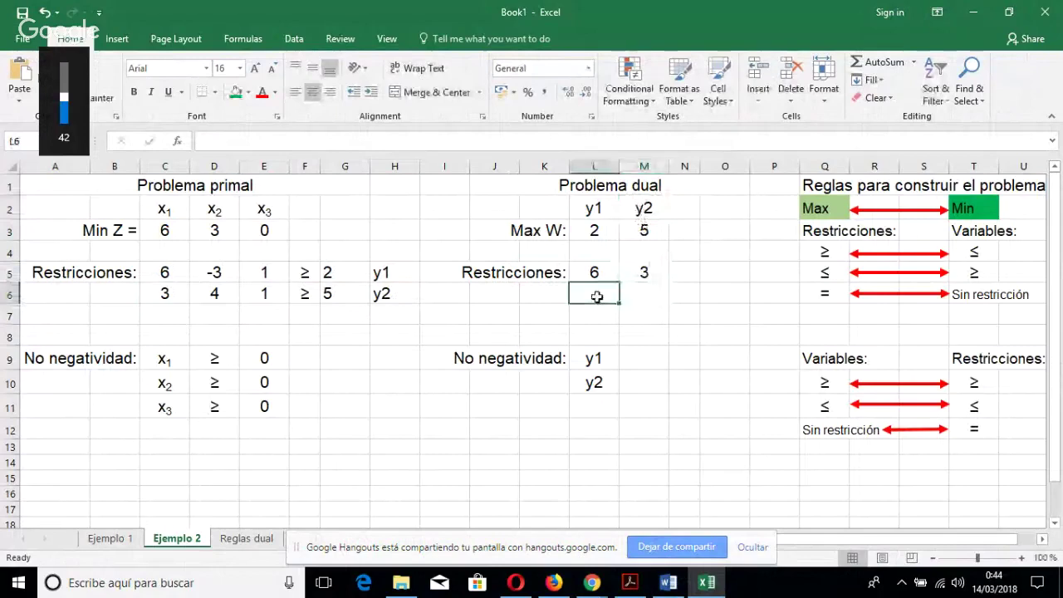
{"action": "left_click_drag", "start_coordinate": [217, 275], "coordinate": [223, 297]}
{"action": "left_click", "coordinate": [222, 281]}
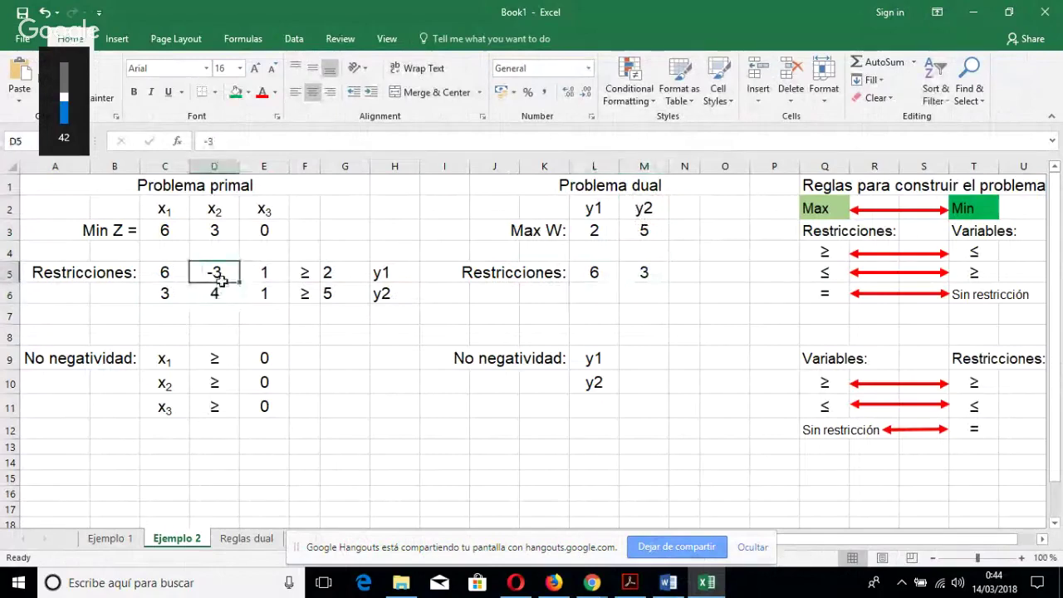
{"action": "left_click", "coordinate": [596, 294]}
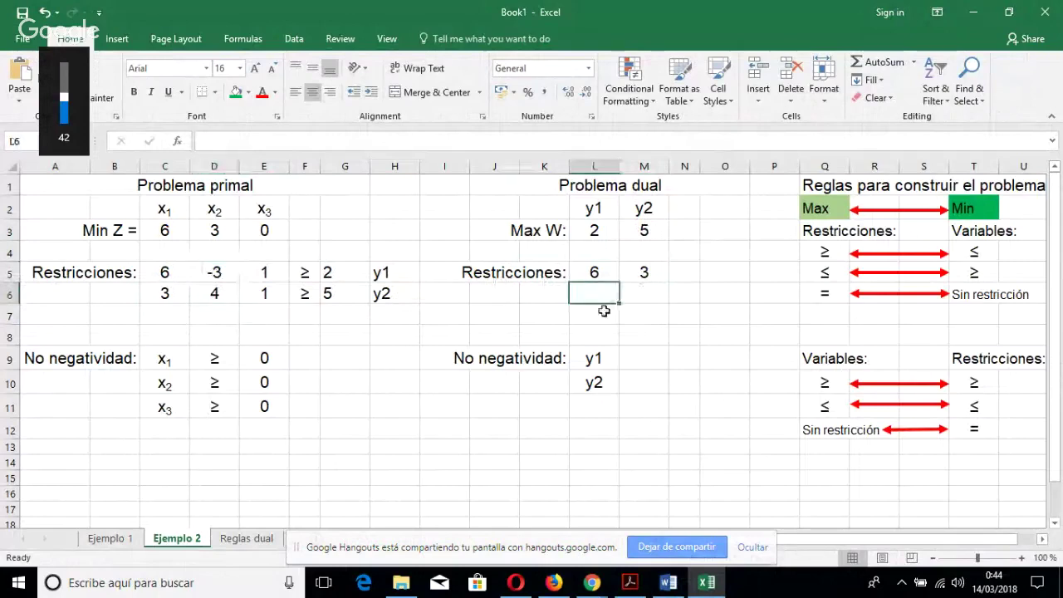
{"action": "type", "text": "-3"}
{"action": "left_click", "coordinate": [607, 211]}
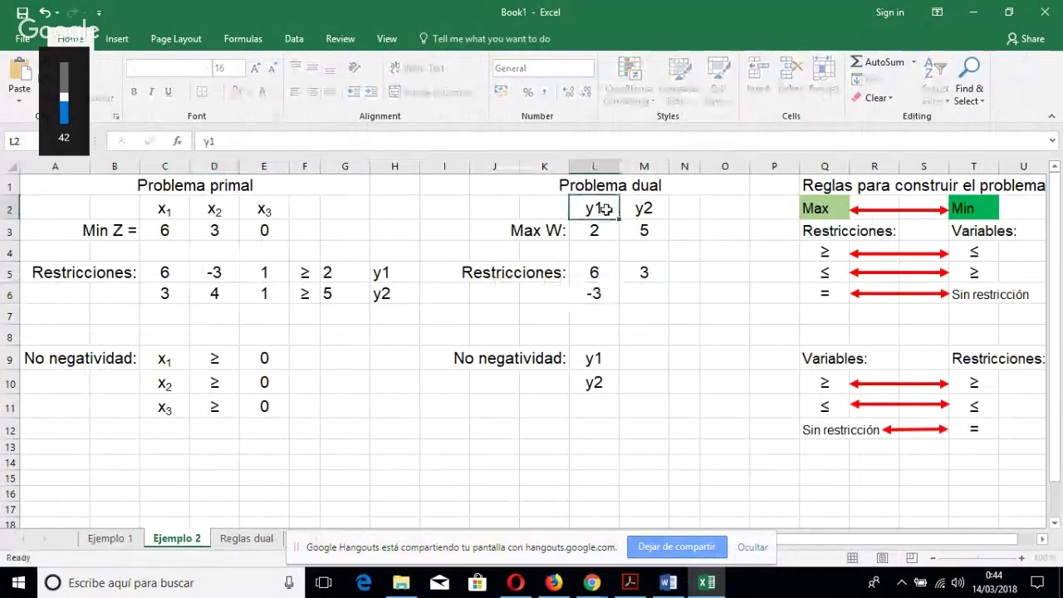
Enter 4, x2's coefficient in the second primal constraint, as the y2 coefficient of the second dual constraint in cell M6.
{"action": "left_click", "coordinate": [383, 296]}
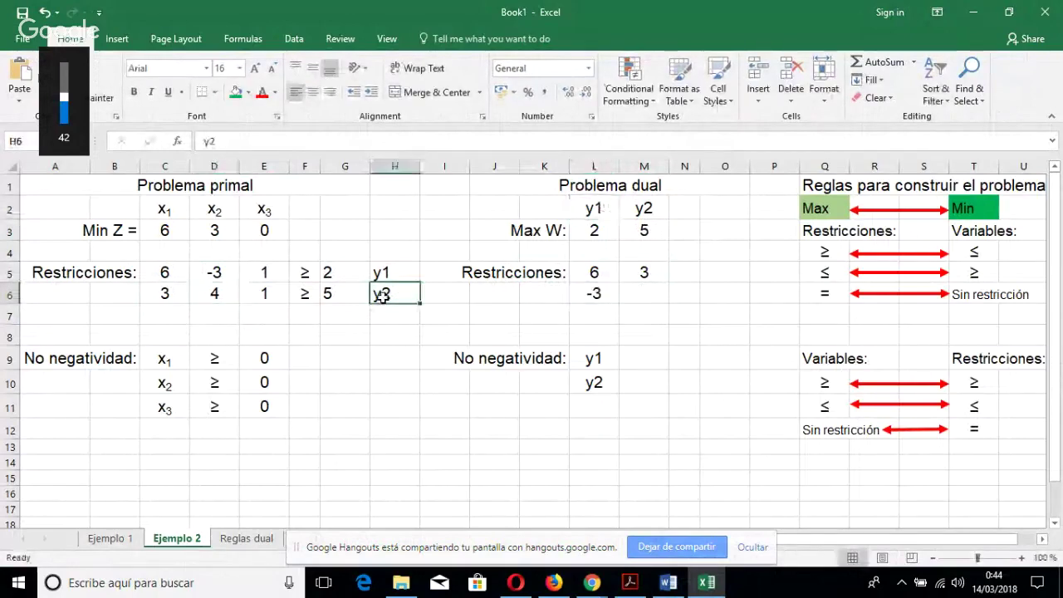
{"action": "left_click", "coordinate": [644, 295]}
{"action": "type", "text": "4"}
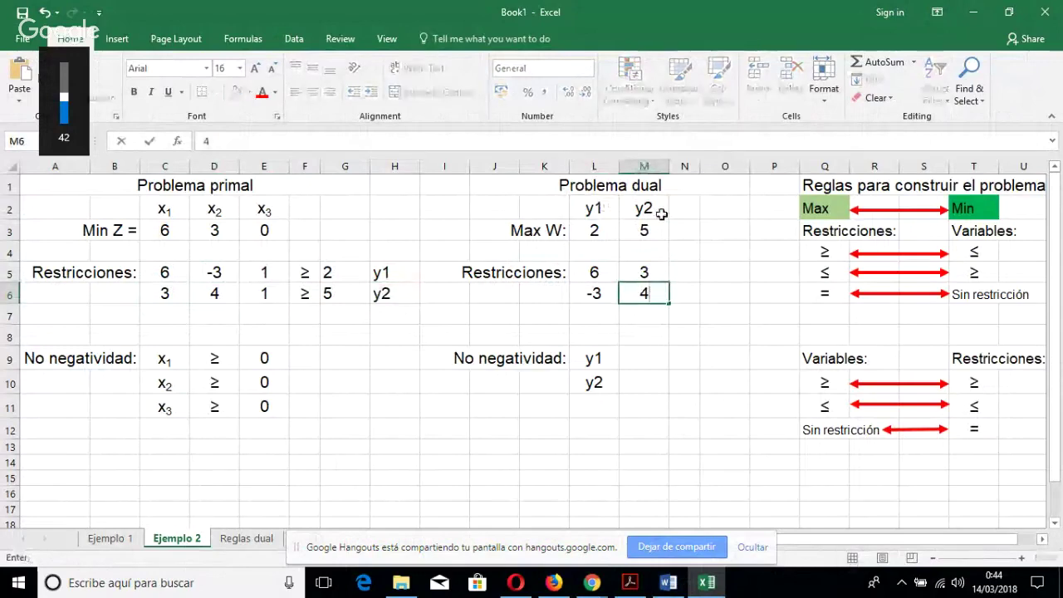
{"action": "left_click", "coordinate": [648, 210]}
{"action": "key", "text": "Down"}
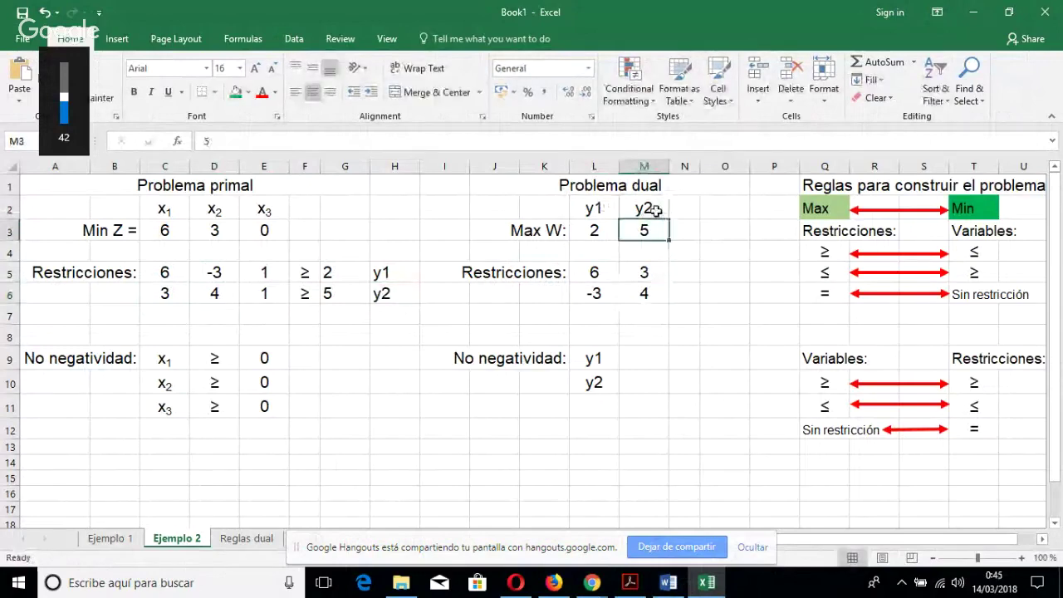
Enter 1, x3's coefficient in the first primal constraint, as the y1 coefficient of the third dual constraint in cell L7.
{"action": "left_click_drag", "start_coordinate": [268, 275], "coordinate": [270, 295]}
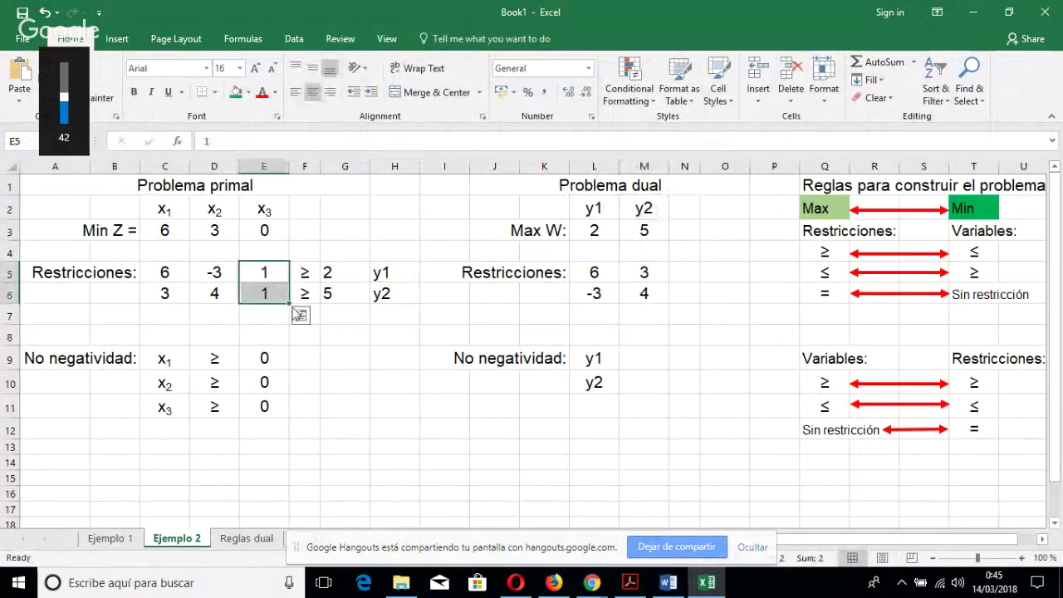
{"action": "left_click", "coordinate": [270, 272]}
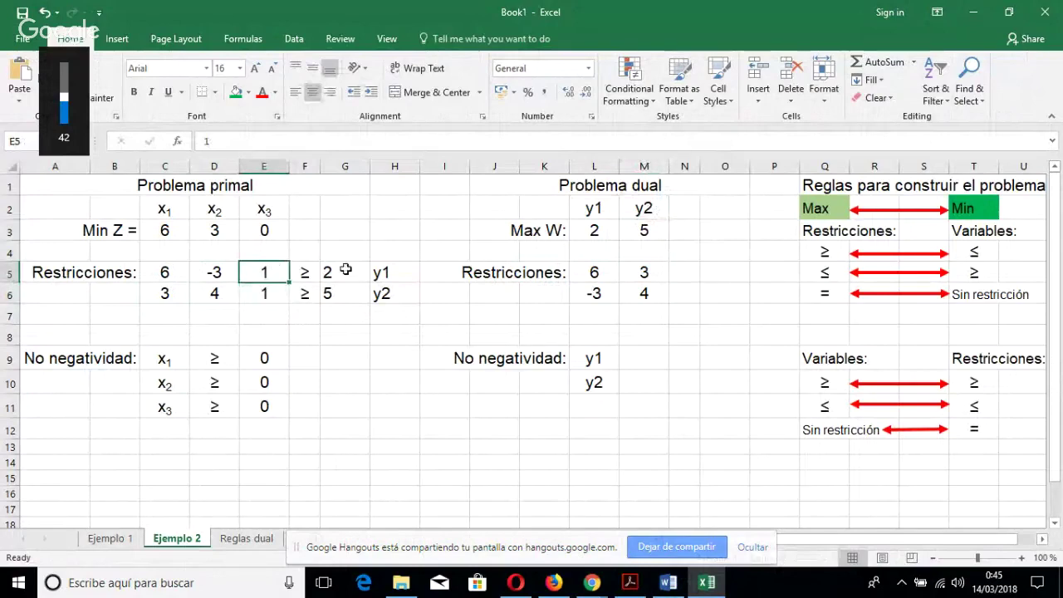
{"action": "left_click", "coordinate": [595, 320]}
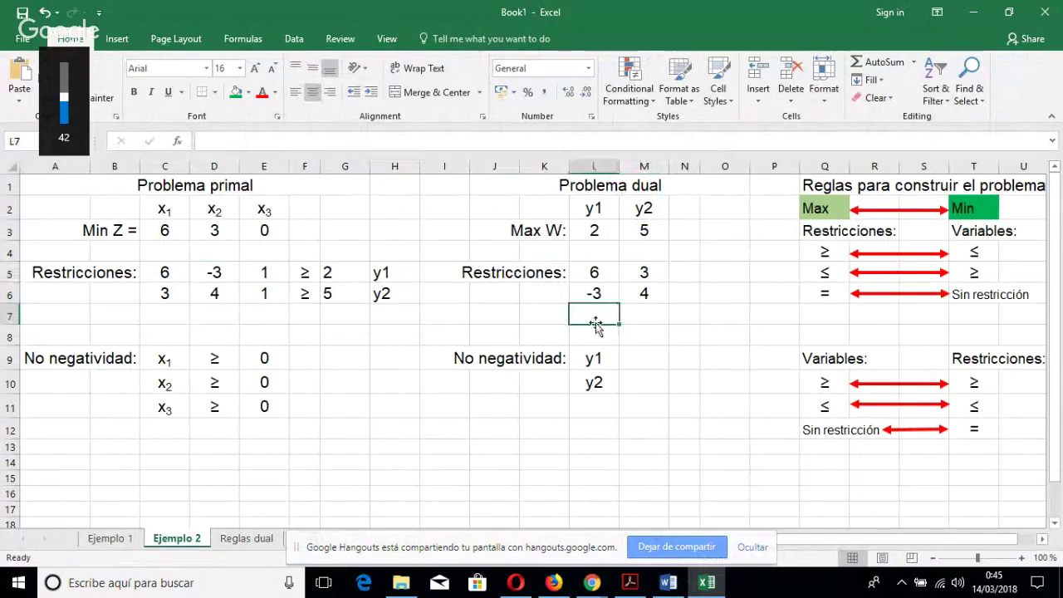
{"action": "type", "text": "1"}
{"action": "key", "text": "Tab"}
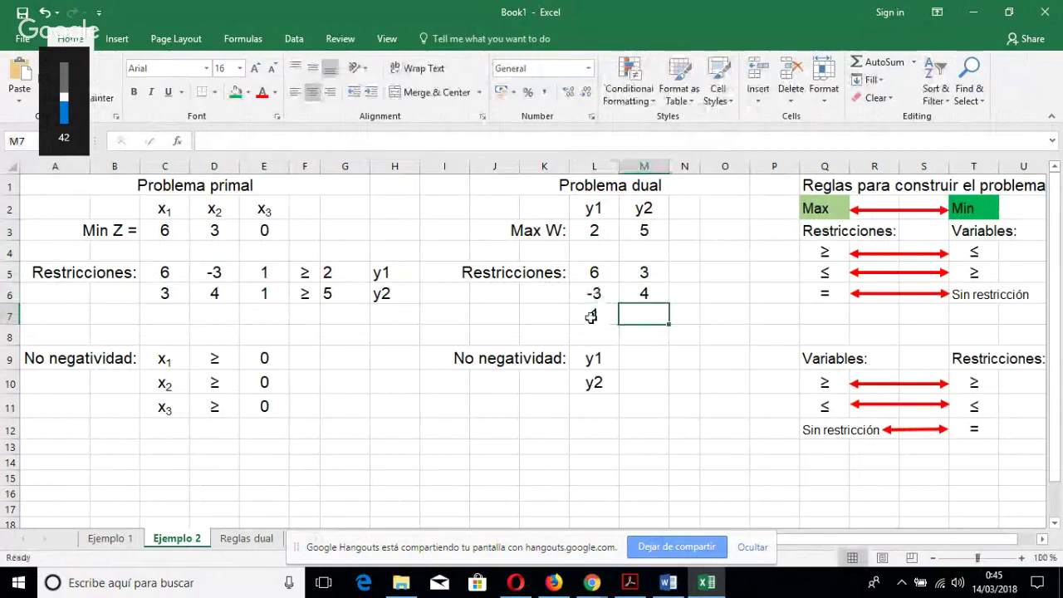
{"action": "left_click", "coordinate": [595, 321]}
{"action": "left_click", "coordinate": [594, 208]}
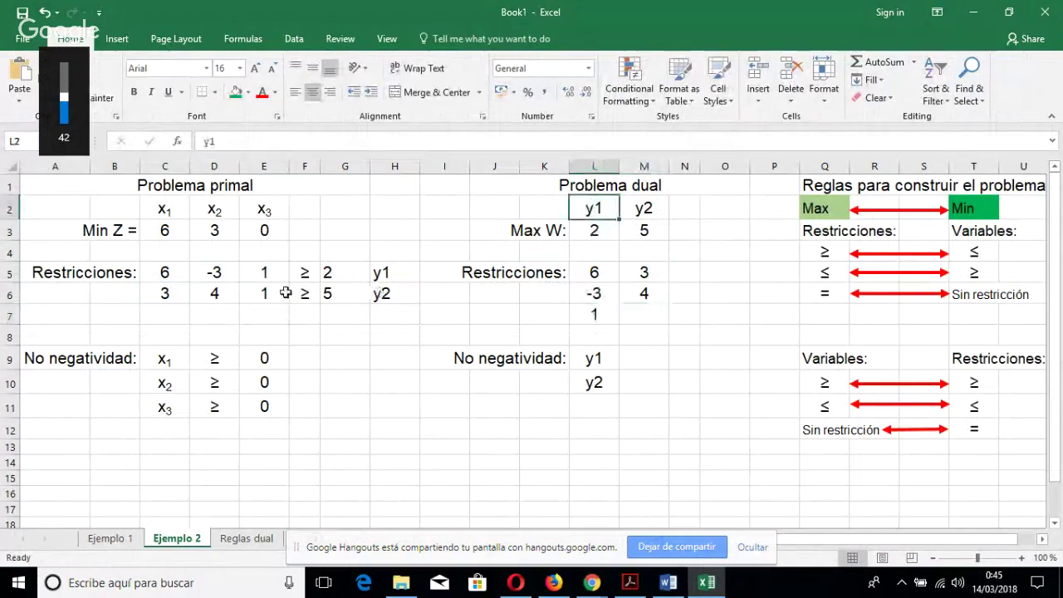
Enter 1, x3's coefficient in the second primal constraint, as the y2 coefficient of the third dual constraint in cell M7.
{"action": "left_click", "coordinate": [399, 295]}
{"action": "left_click", "coordinate": [594, 314]}
{"action": "left_click", "coordinate": [631, 315]}
{"action": "type", "text": "1"}
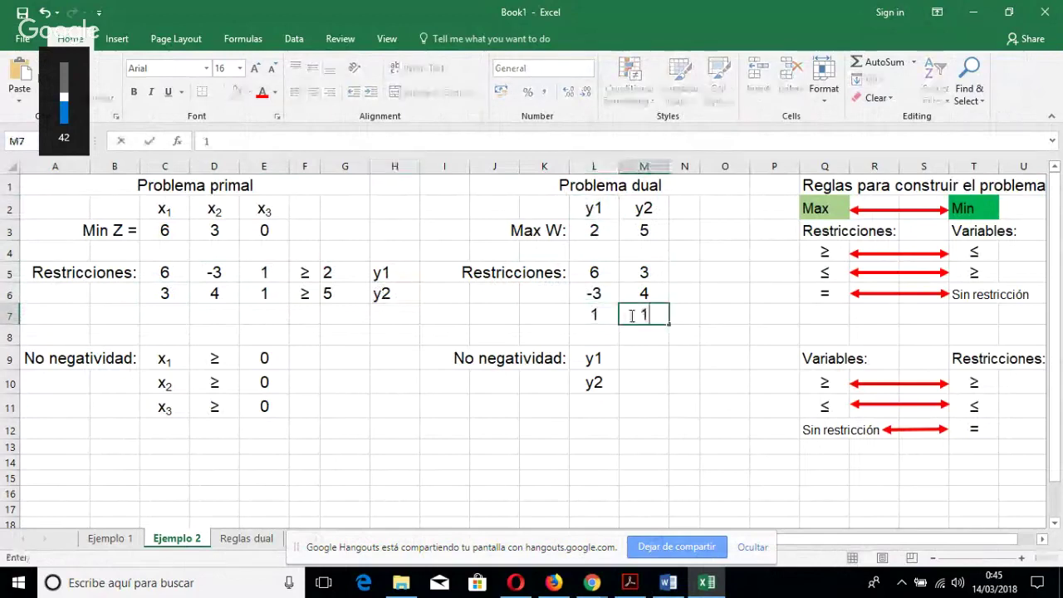
{"action": "left_click", "coordinate": [647, 206]}
{"action": "left_click", "coordinate": [652, 230]}
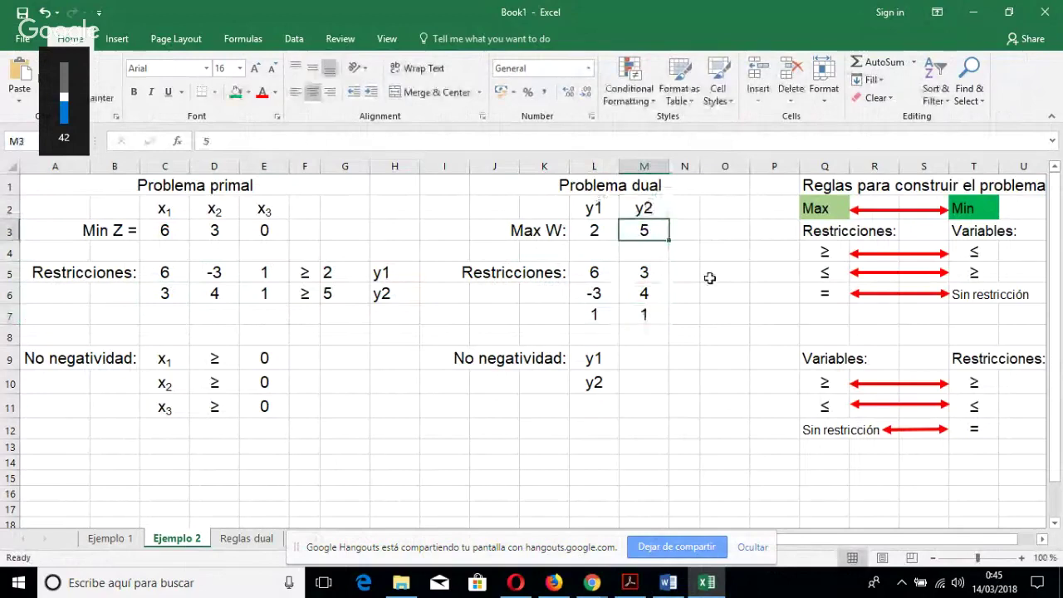
Trace the x1 column up to Min Z and enter its coefficient 6 as the first dual constraint's right-hand side in cell O5.
{"action": "left_click", "coordinate": [685, 274]}
{"action": "left_click", "coordinate": [727, 279]}
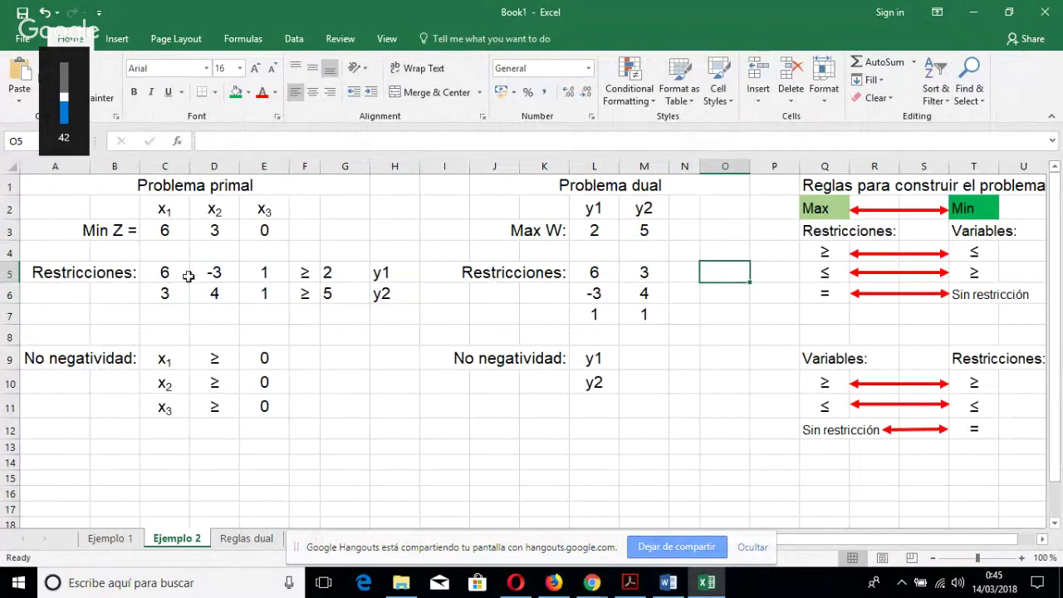
{"action": "left_click_drag", "start_coordinate": [162, 275], "coordinate": [166, 297]}
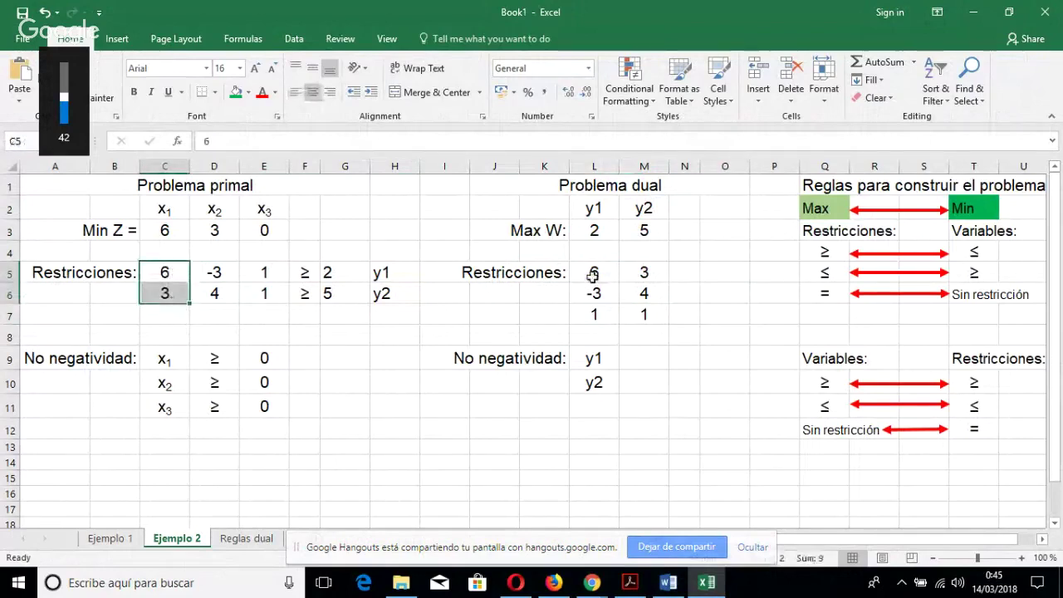
{"action": "left_click_drag", "start_coordinate": [592, 277], "coordinate": [638, 274]}
{"action": "left_click_drag", "start_coordinate": [170, 295], "coordinate": [166, 230]}
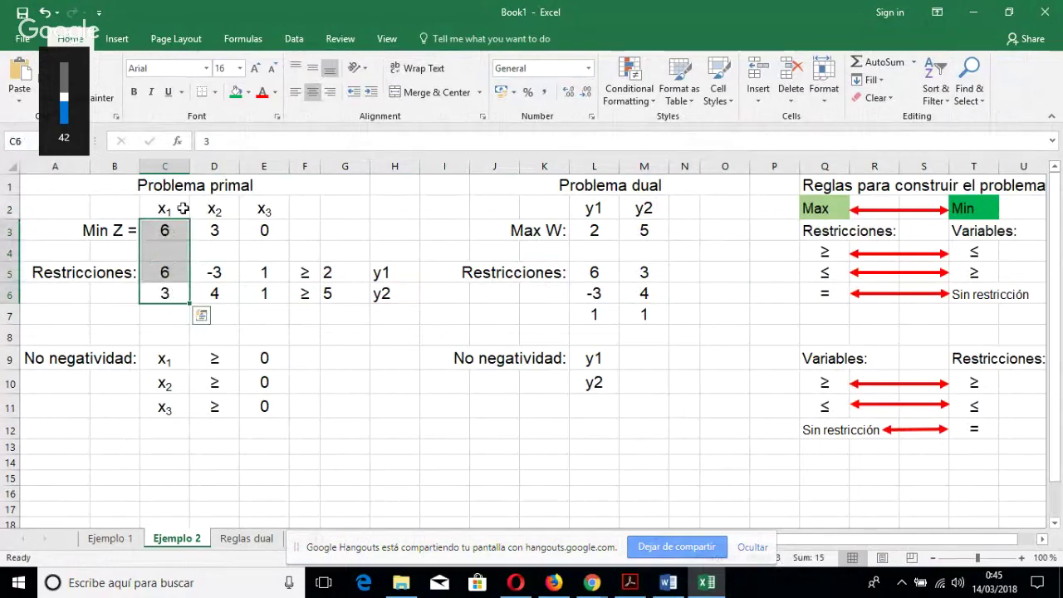
{"action": "left_click_drag", "start_coordinate": [167, 271], "coordinate": [163, 291]}
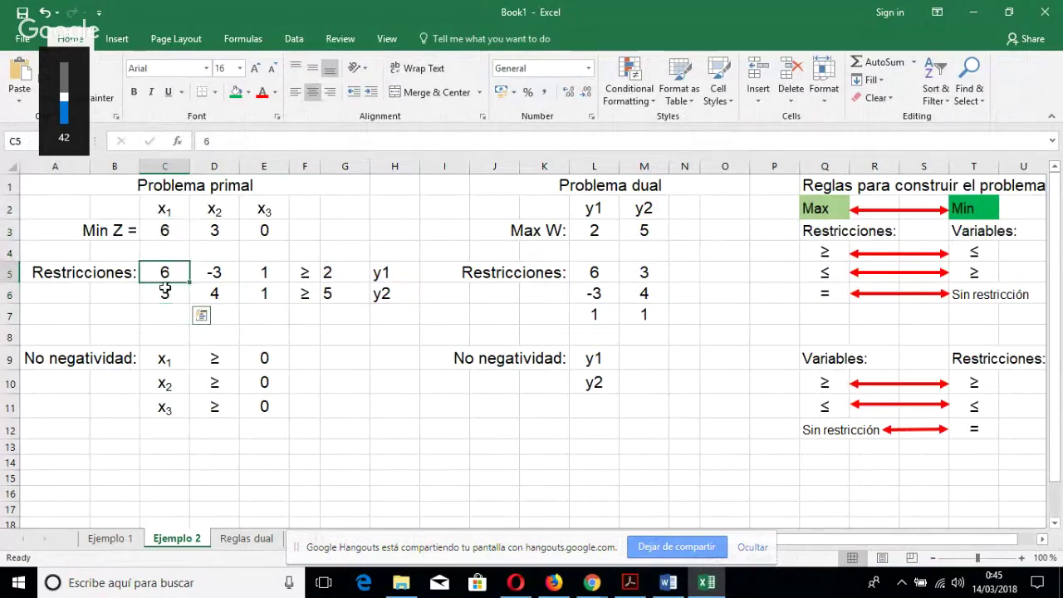
{"action": "left_click", "coordinate": [170, 230]}
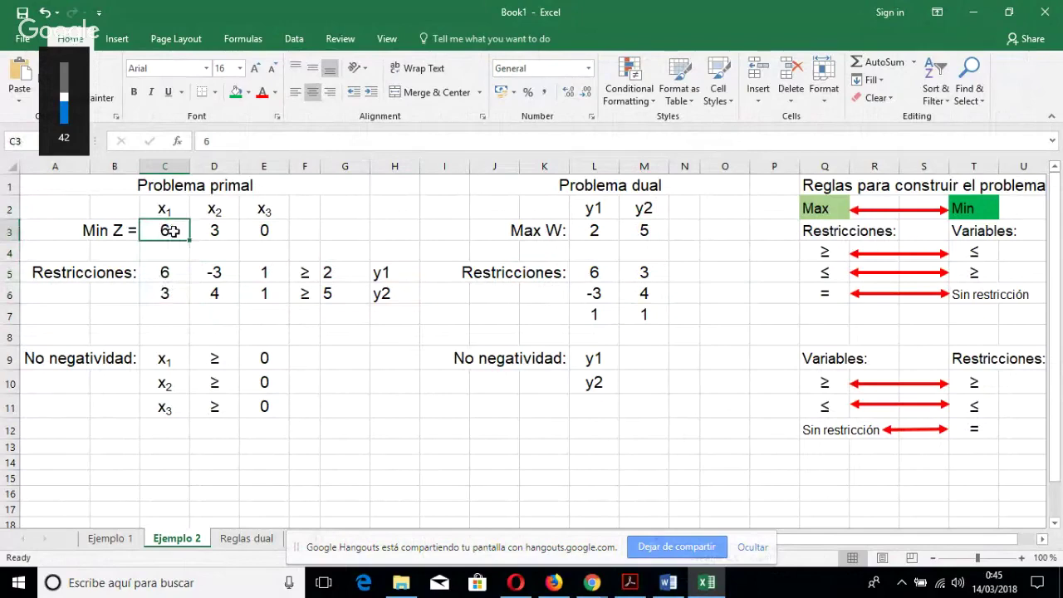
{"action": "left_click_drag", "start_coordinate": [170, 231], "coordinate": [164, 295]}
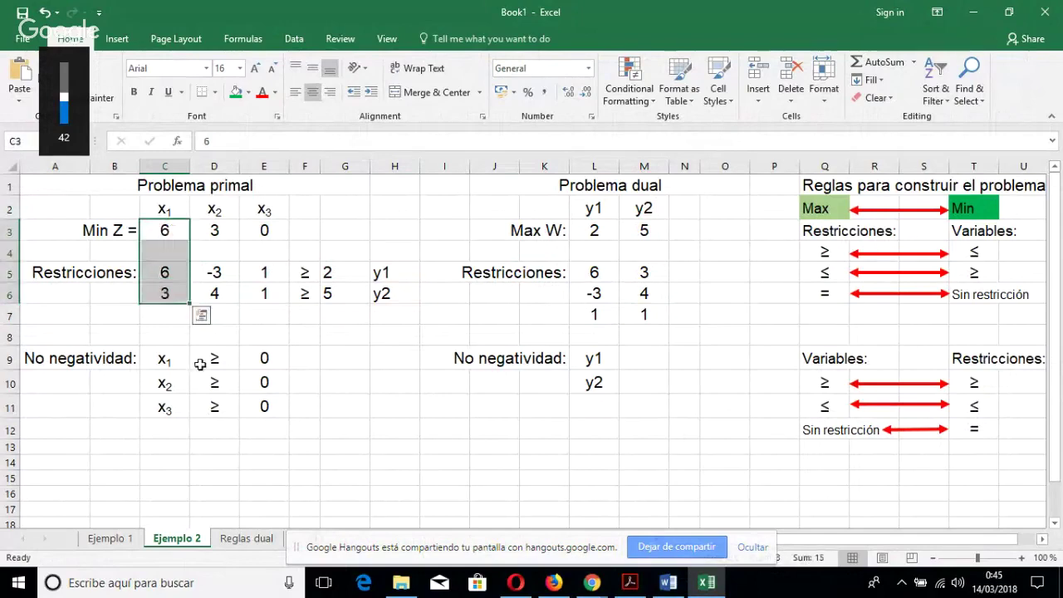
{"action": "left_click", "coordinate": [720, 269]}
{"action": "type", "text": "6"}
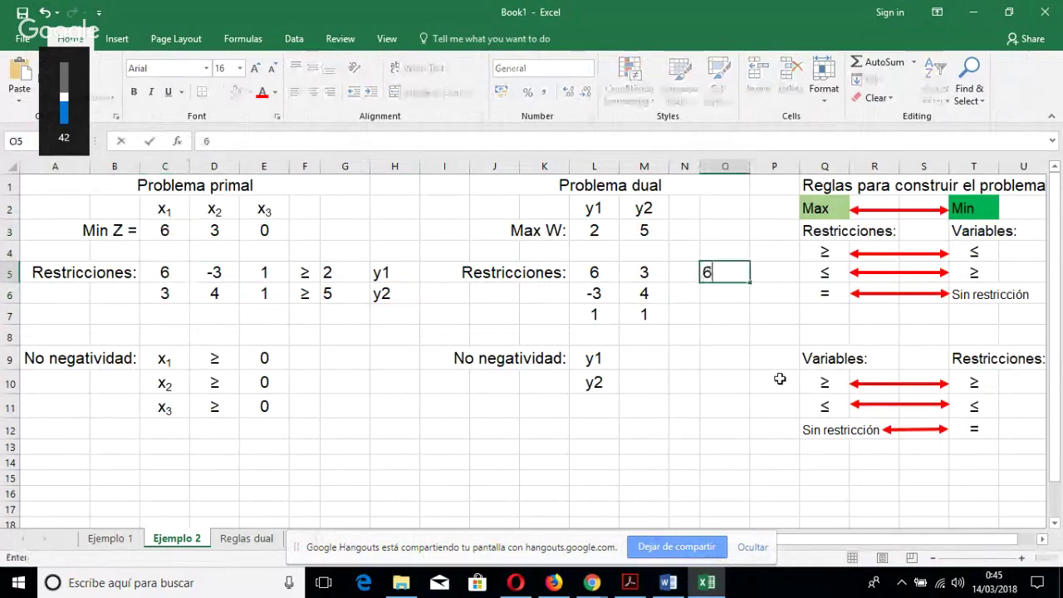
{"action": "left_click", "coordinate": [165, 232]}
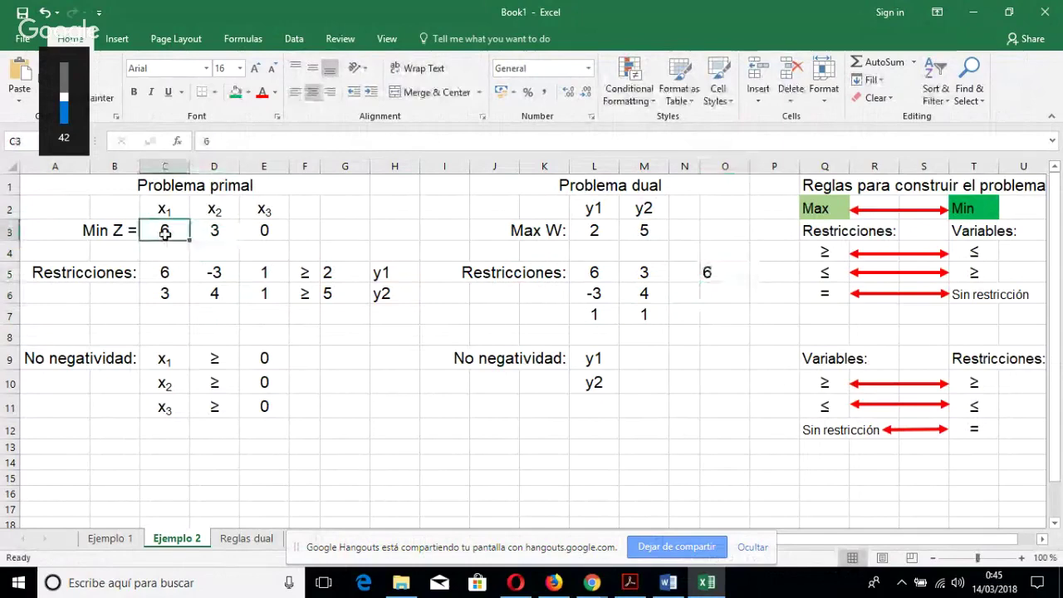
{"action": "left_click", "coordinate": [731, 272]}
Enter x2's Min Z coefficient, 3, as the second dual constraint's right-hand side in cell O6.
{"action": "left_click_drag", "start_coordinate": [213, 295], "coordinate": [214, 230]}
{"action": "left_click", "coordinate": [214, 231]}
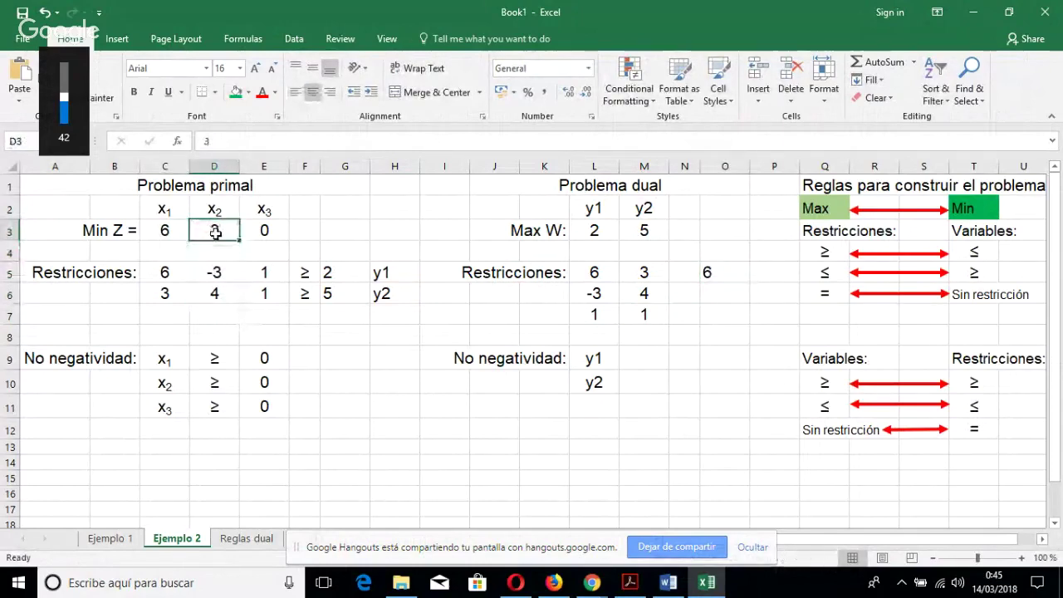
{"action": "left_click", "coordinate": [731, 295]}
{"action": "type", "text": "3"}
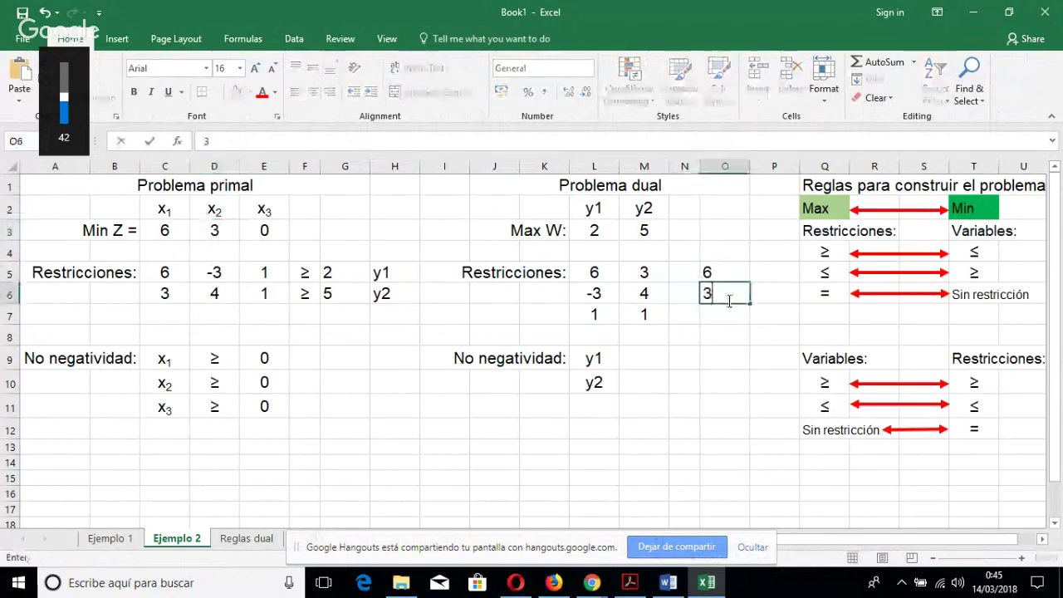
{"action": "key", "text": "Return"}
Trace the x3 column up to Min Z and enter its coefficient 0, left-aligned, as the third dual constraint's right-hand side in cell O7.
{"action": "left_click_drag", "start_coordinate": [250, 295], "coordinate": [261, 230]}
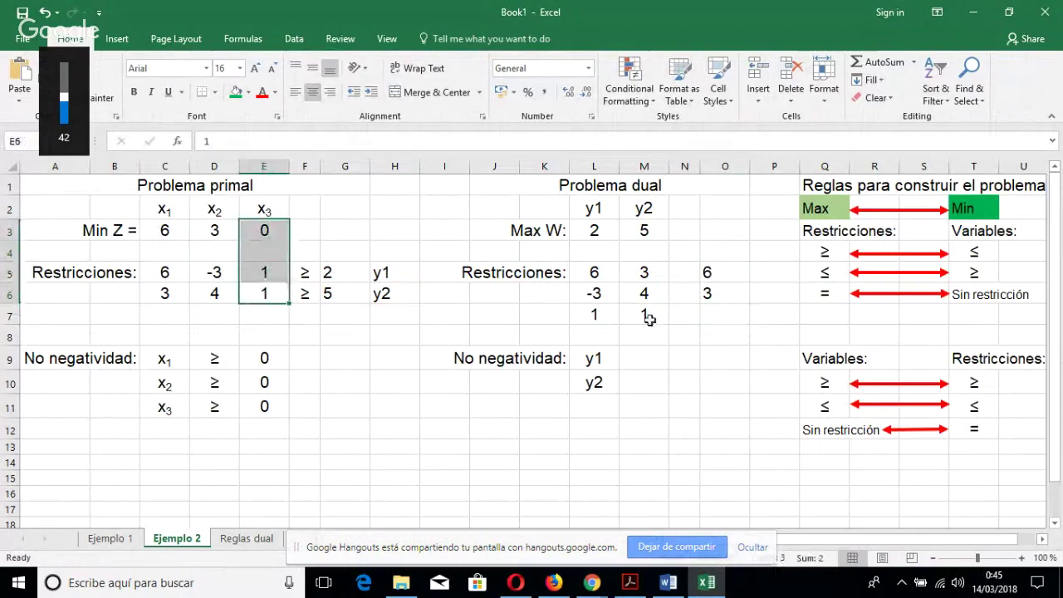
{"action": "left_click", "coordinate": [726, 314]}
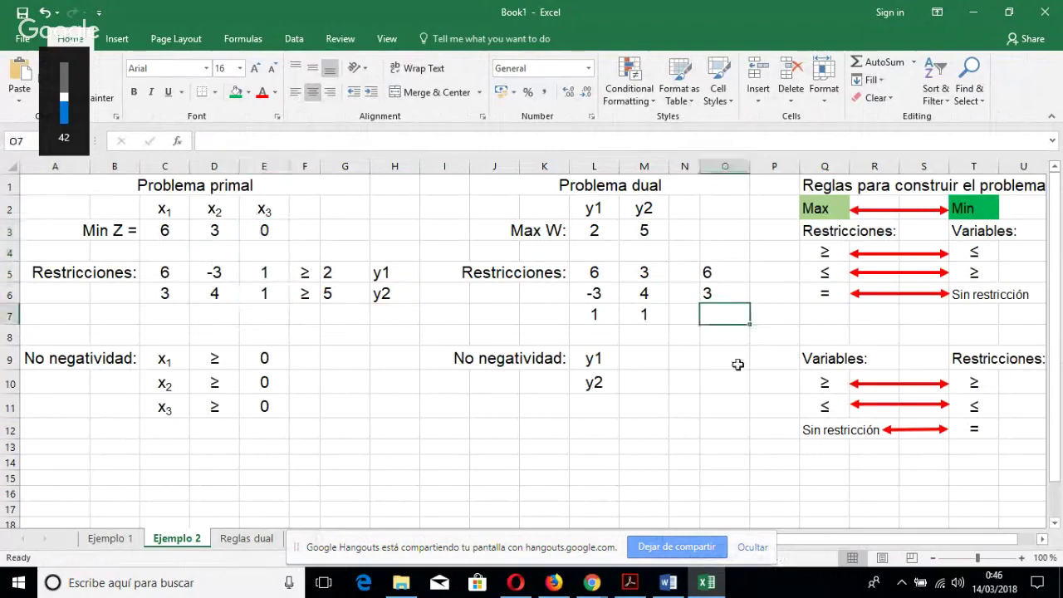
{"action": "type", "text": "0"}
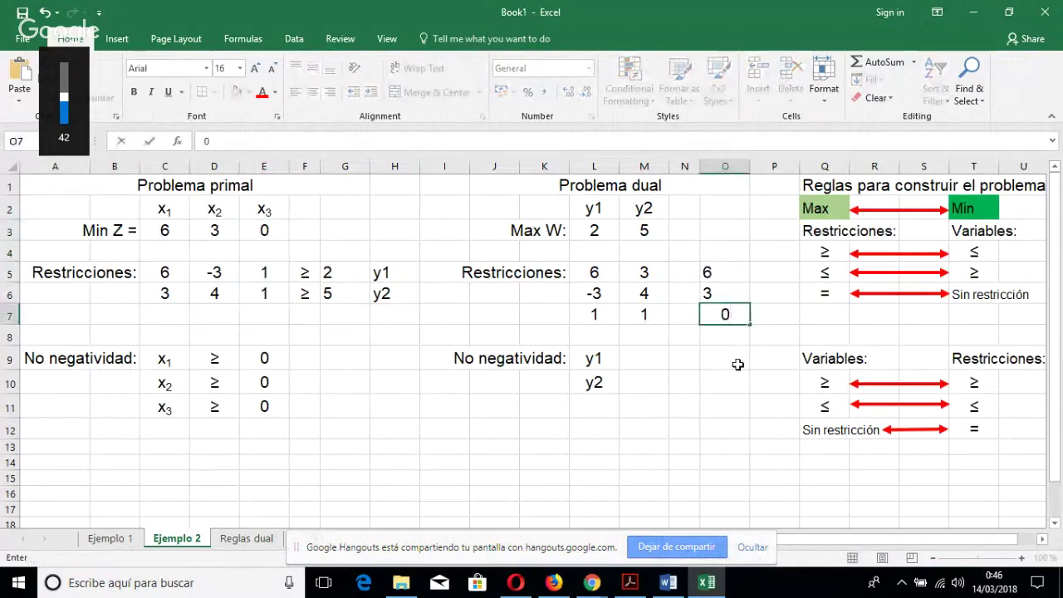
{"action": "key", "text": "Return"}
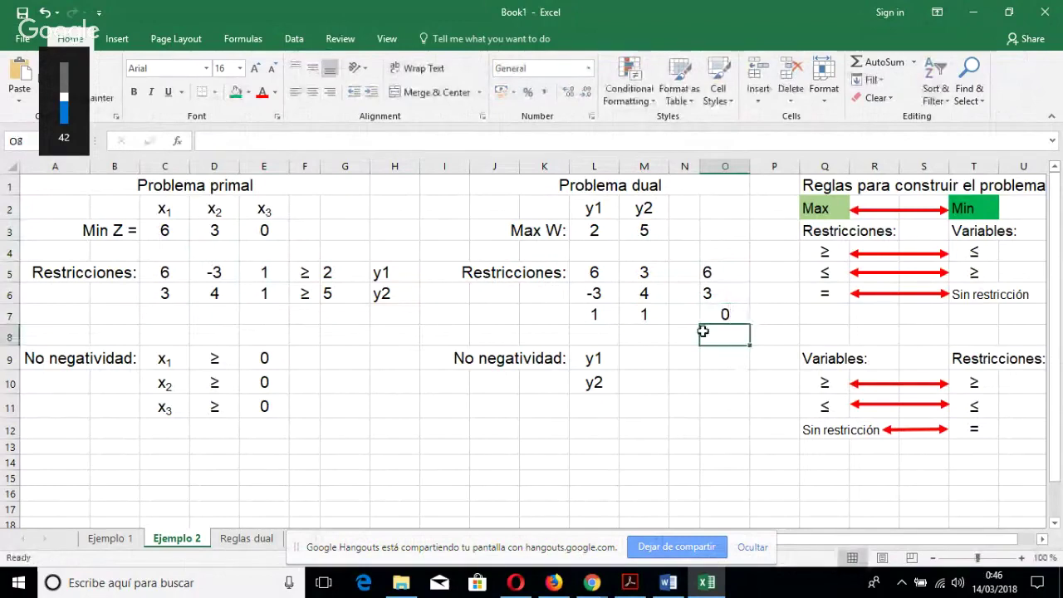
{"action": "left_click", "coordinate": [724, 357]}
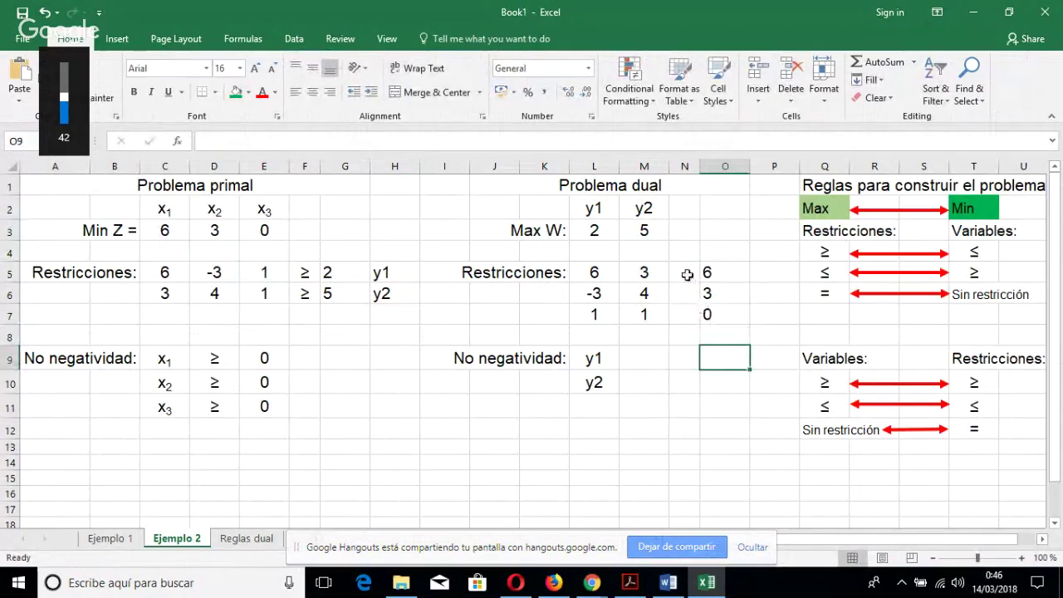
Review the dual's empty sign cells N5:N7 and M9:M10 and the Max/Min rule table for building the dual problem.
{"action": "left_click_drag", "start_coordinate": [683, 274], "coordinate": [687, 314]}
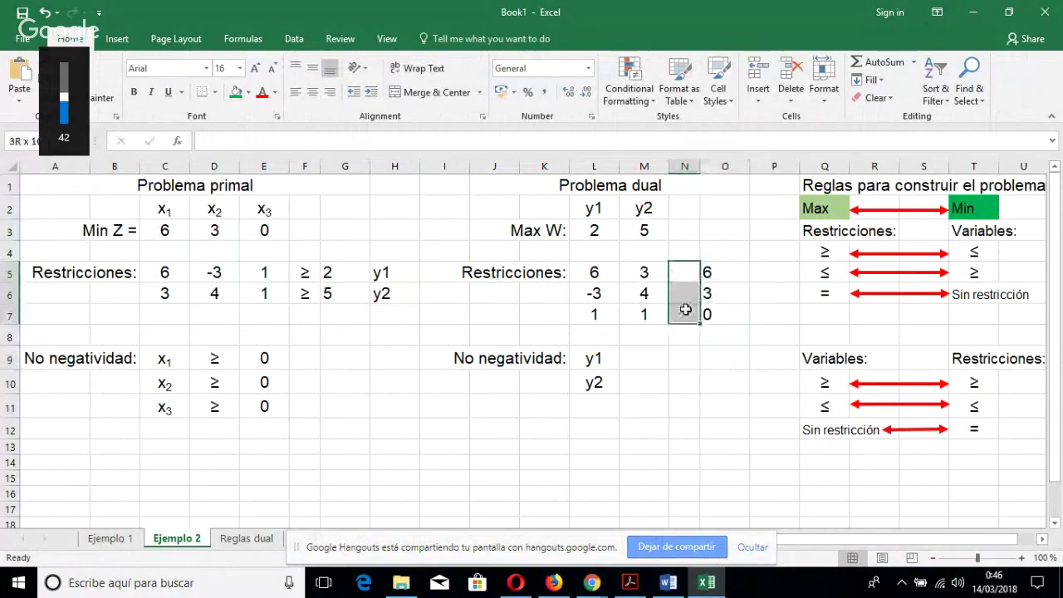
{"action": "mouse_move", "coordinate": [643, 358]}
{"action": "left_mouse_down"}
{"action": "mouse_move", "coordinate": [645, 389]}
{"action": "mouse_move", "coordinate": [643, 358]}
{"action": "left_mouse_up"}
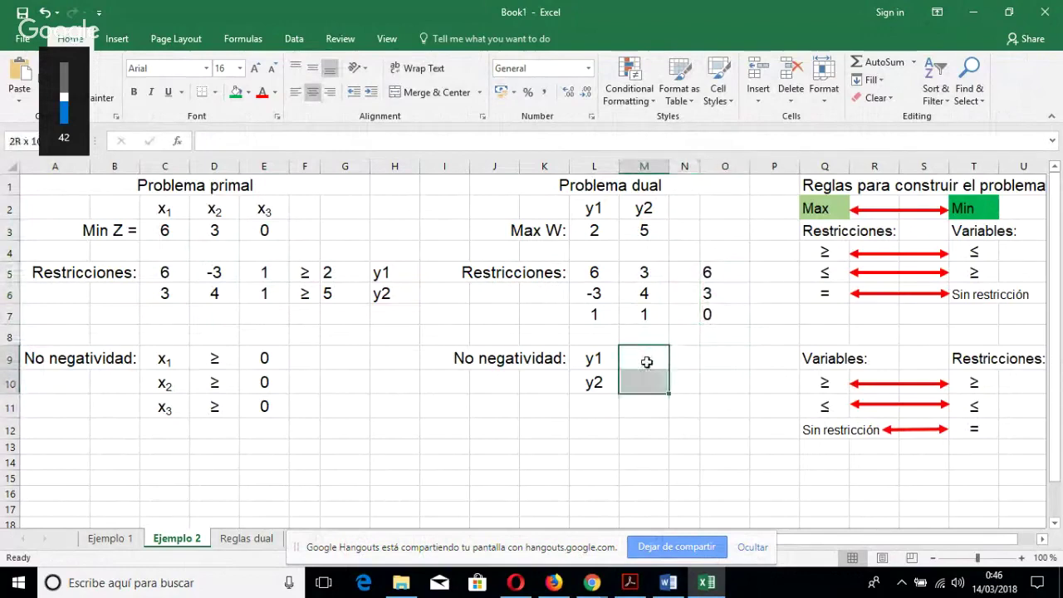
{"action": "left_click_drag", "start_coordinate": [684, 273], "coordinate": [690, 307]}
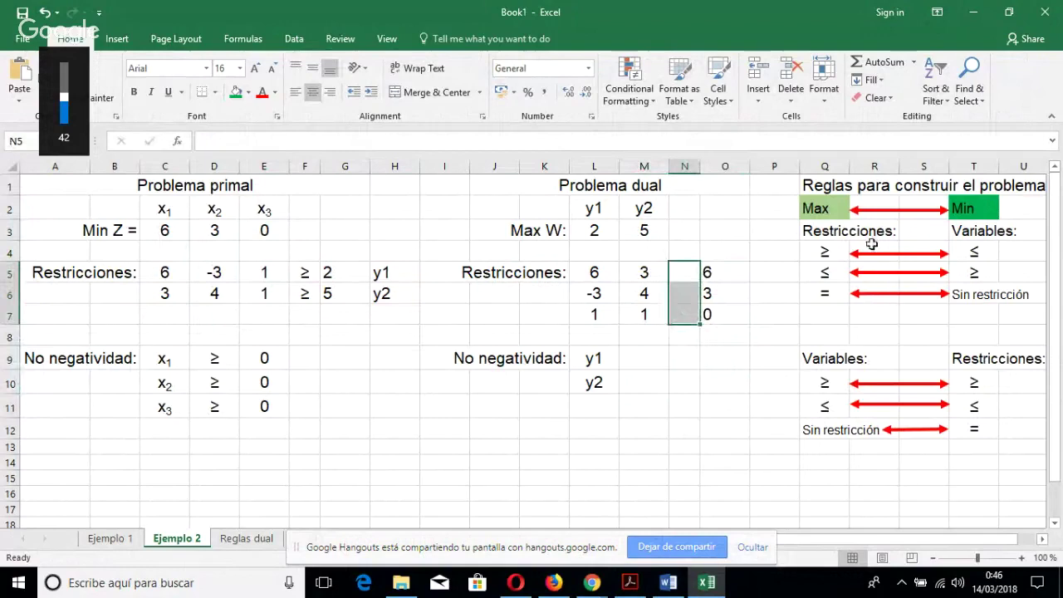
{"action": "left_click", "coordinate": [814, 189]}
{"action": "left_click_drag", "start_coordinate": [834, 237], "coordinate": [1013, 430]}
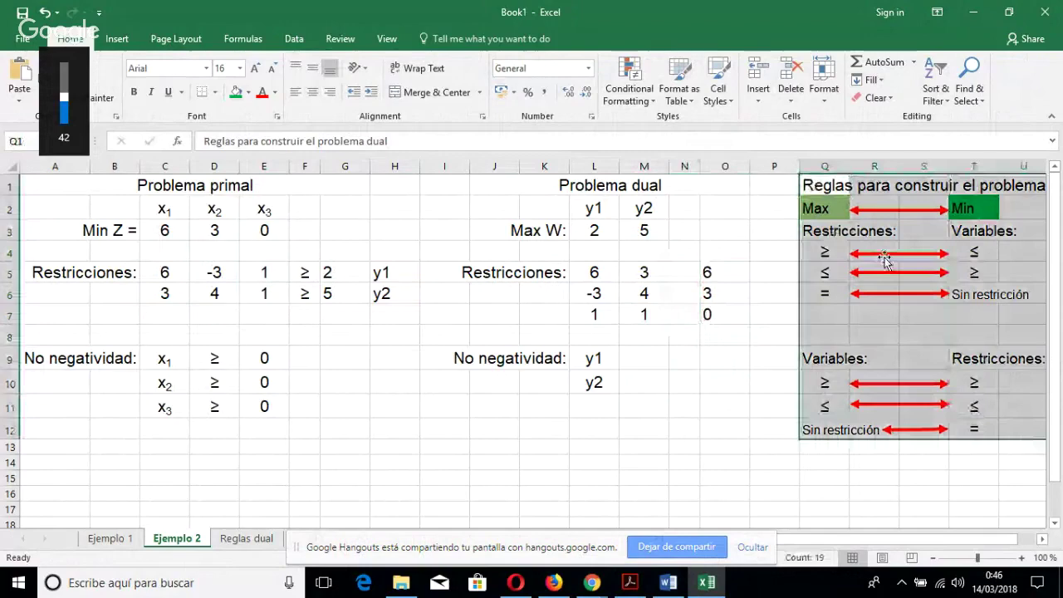
{"action": "left_click", "coordinate": [825, 208]}
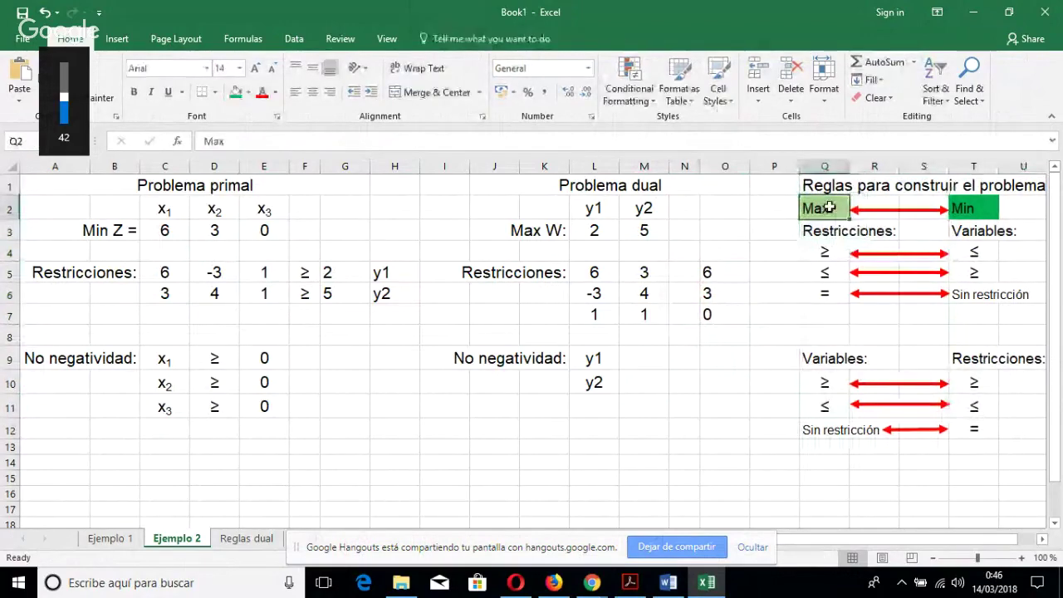
{"action": "left_click", "coordinate": [973, 208]}
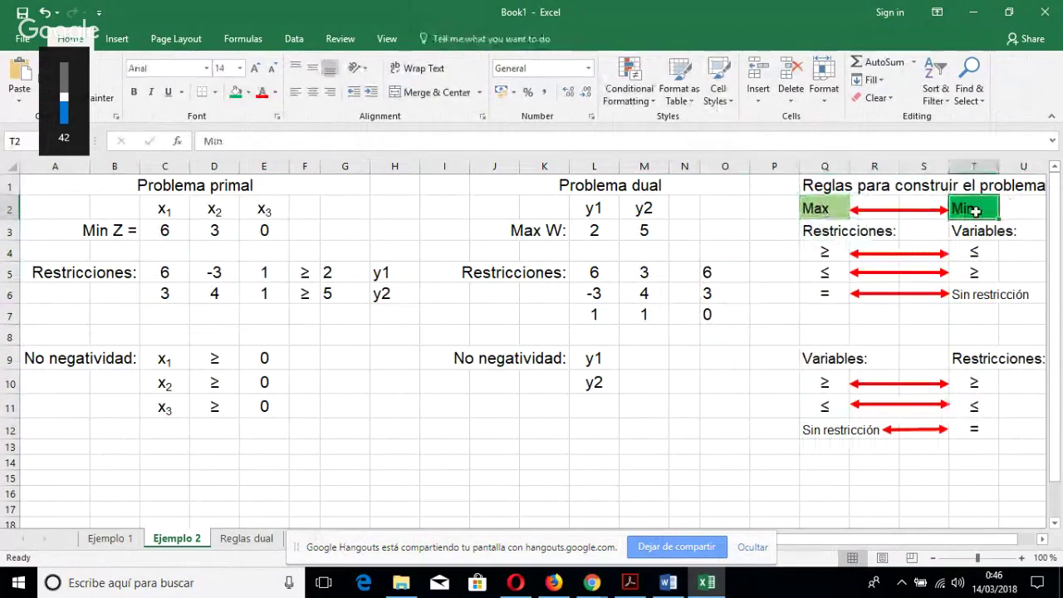
{"action": "left_click", "coordinate": [801, 209]}
{"action": "left_click_drag", "start_coordinate": [825, 252], "coordinate": [1027, 422]}
{"action": "left_click", "coordinate": [924, 359]}
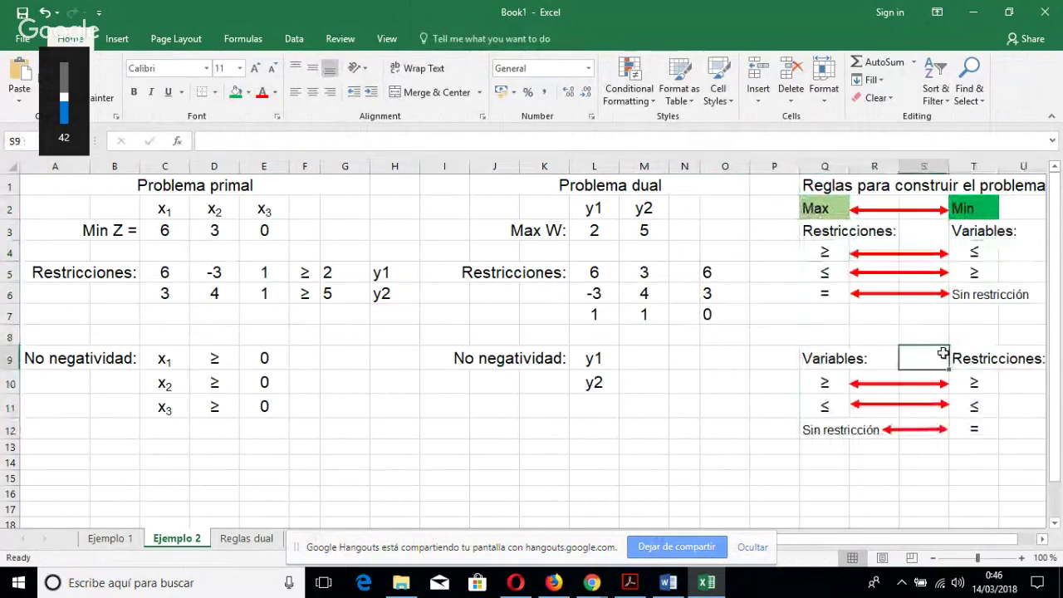
Compare the primal's Min Z and the dual's Max W with the rule table, reading it from Min to Max for the missing dual signs.
{"action": "left_click", "coordinate": [95, 233]}
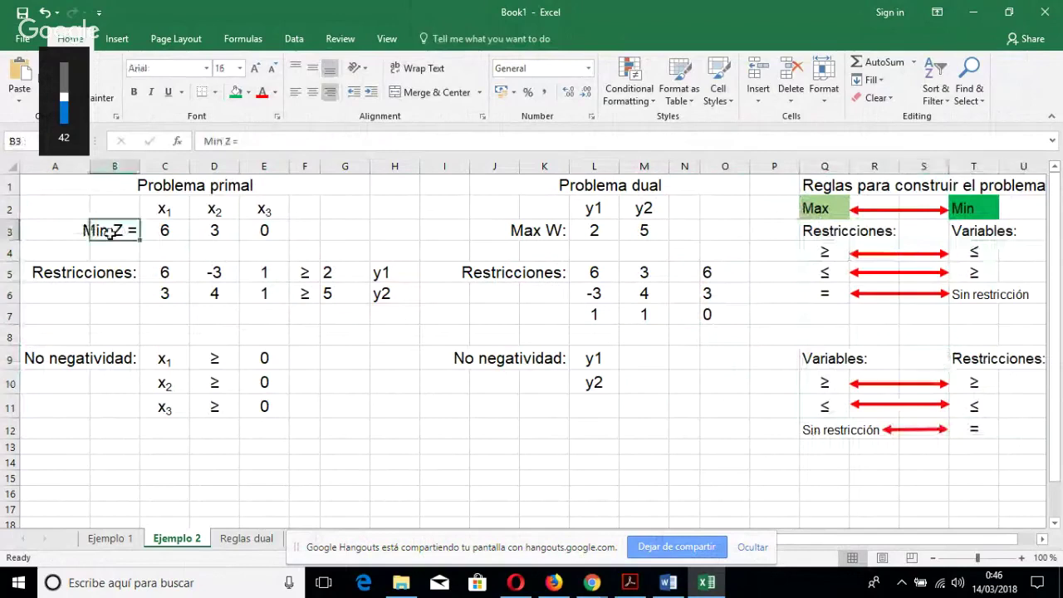
{"action": "left_click", "coordinate": [501, 230]}
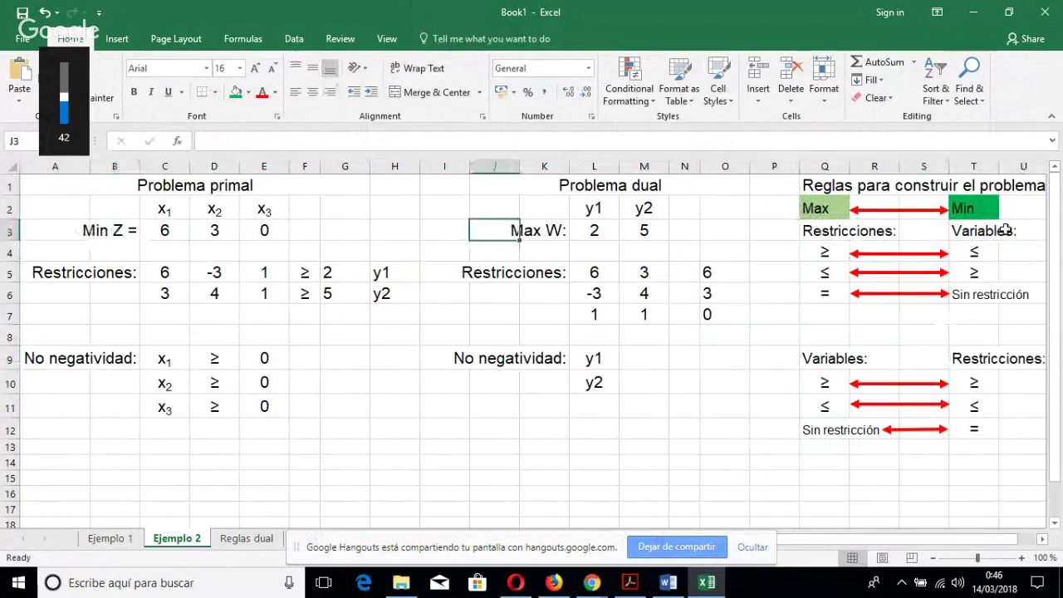
{"action": "left_click", "coordinate": [984, 210]}
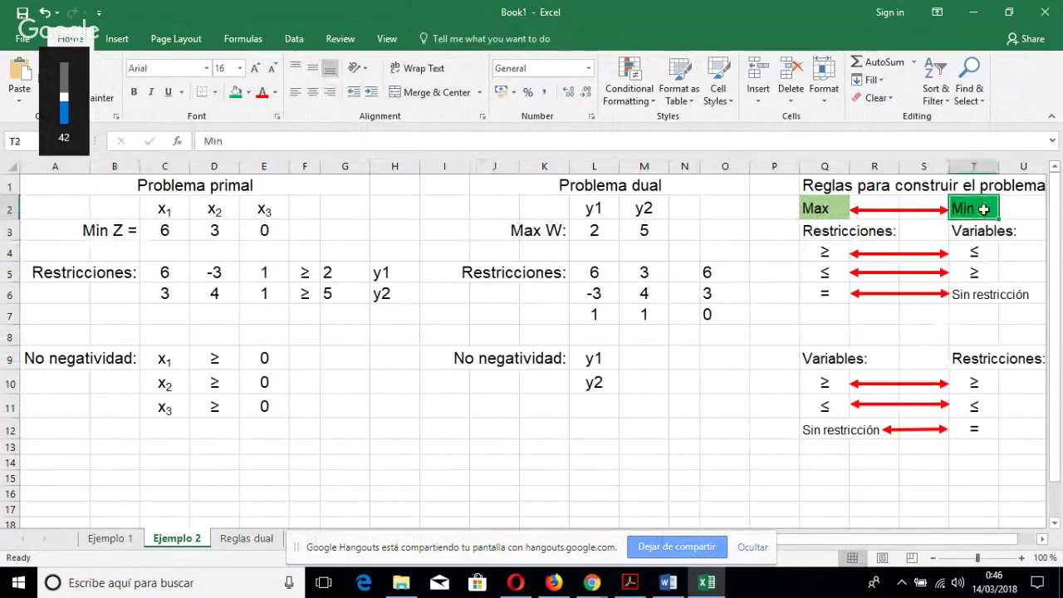
{"action": "left_click_drag", "start_coordinate": [983, 210], "coordinate": [819, 208]}
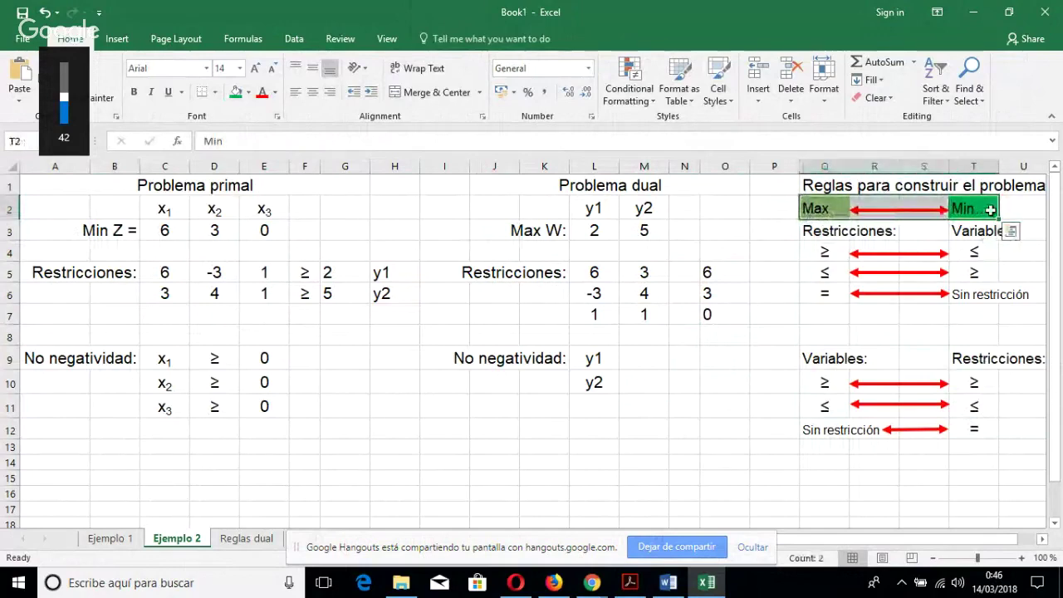
{"action": "left_click_drag", "start_coordinate": [981, 231], "coordinate": [772, 430]}
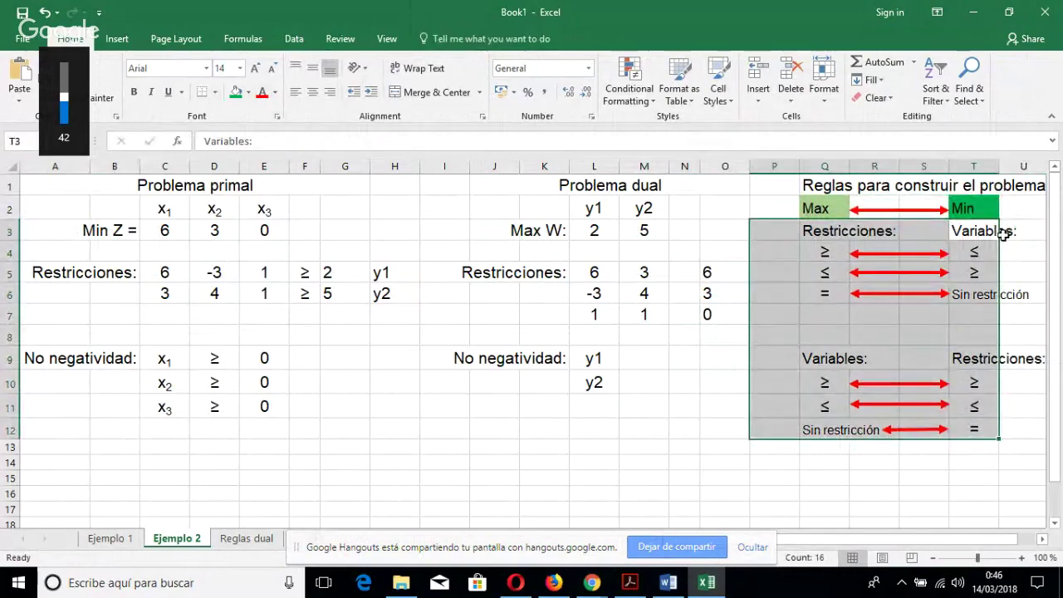
{"action": "left_click_drag", "start_coordinate": [1004, 235], "coordinate": [822, 430]}
{"action": "left_click", "coordinate": [734, 456]}
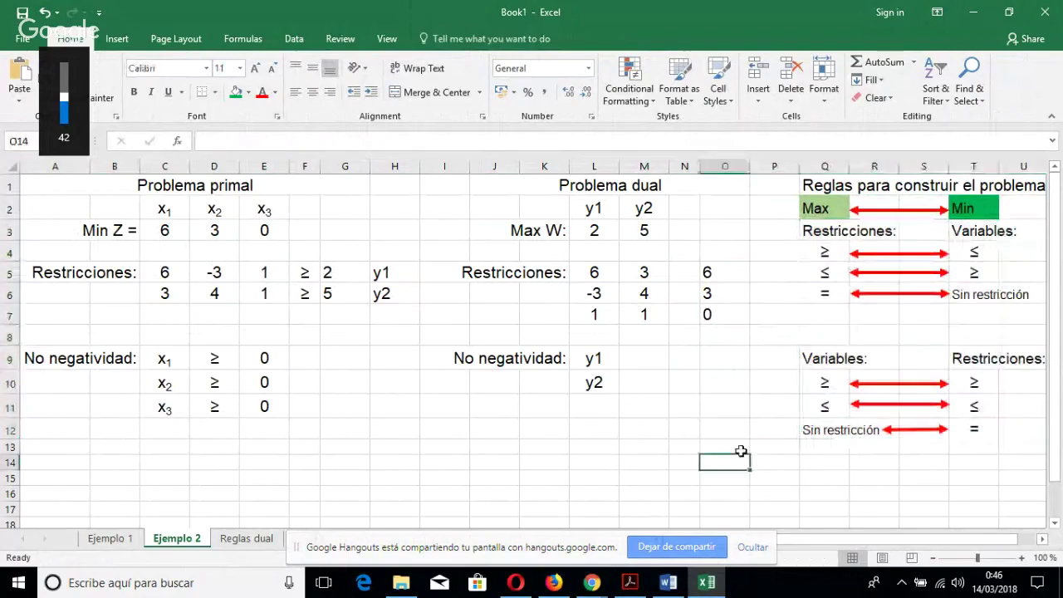
{"action": "left_click_drag", "start_coordinate": [684, 273], "coordinate": [692, 319]}
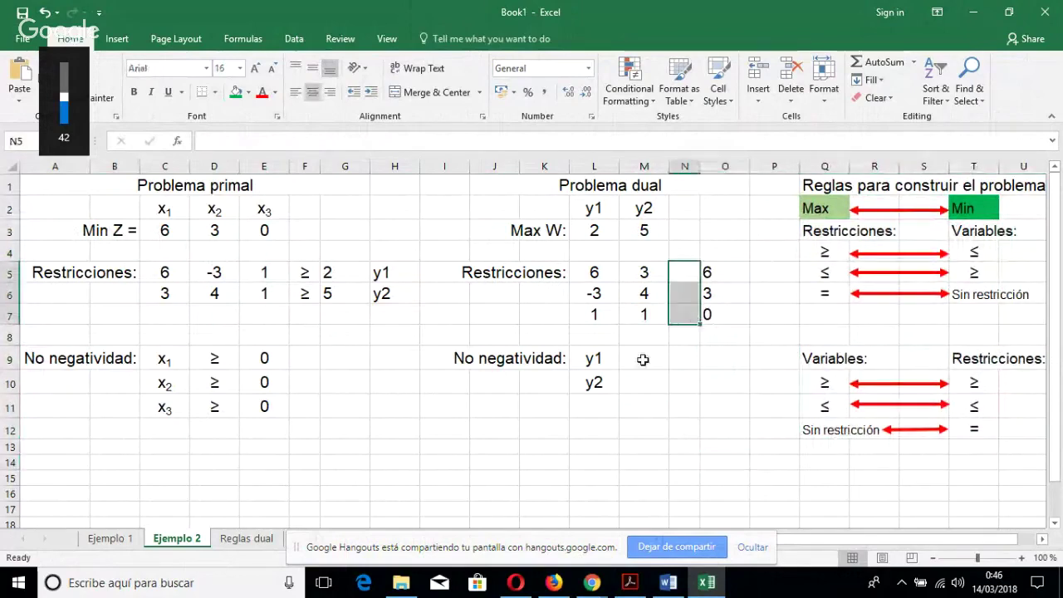
{"action": "left_click_drag", "start_coordinate": [643, 359], "coordinate": [648, 385]}
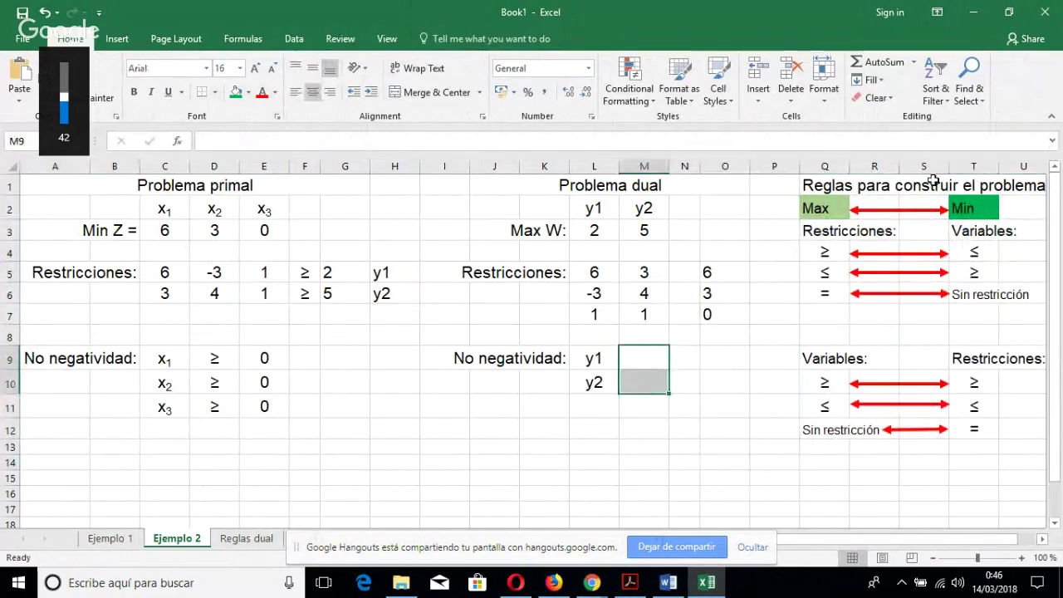
{"action": "left_click", "coordinate": [822, 186]}
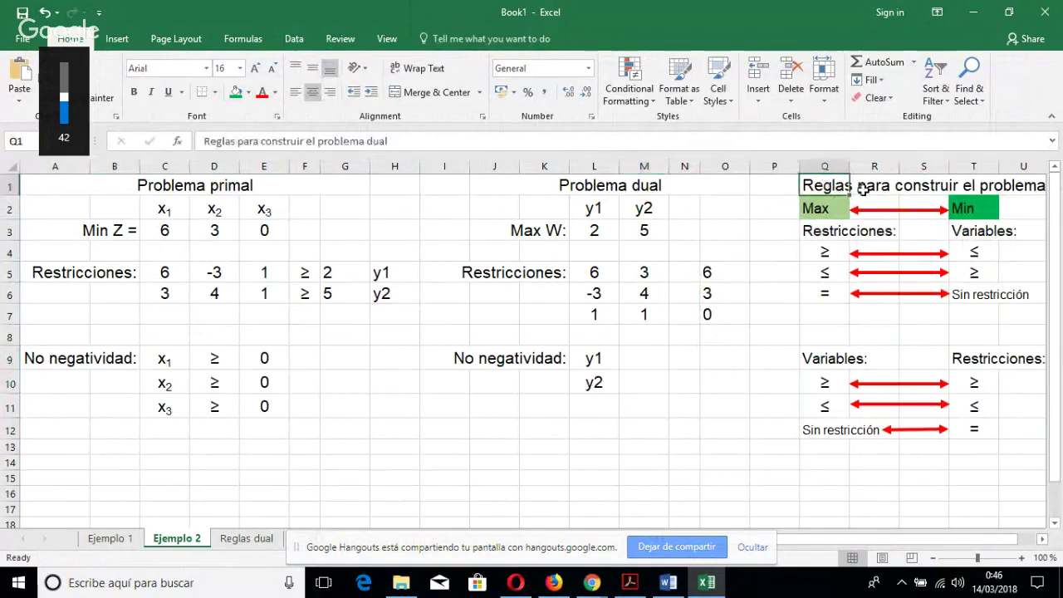
{"action": "left_click_drag", "start_coordinate": [864, 190], "coordinate": [1024, 187]}
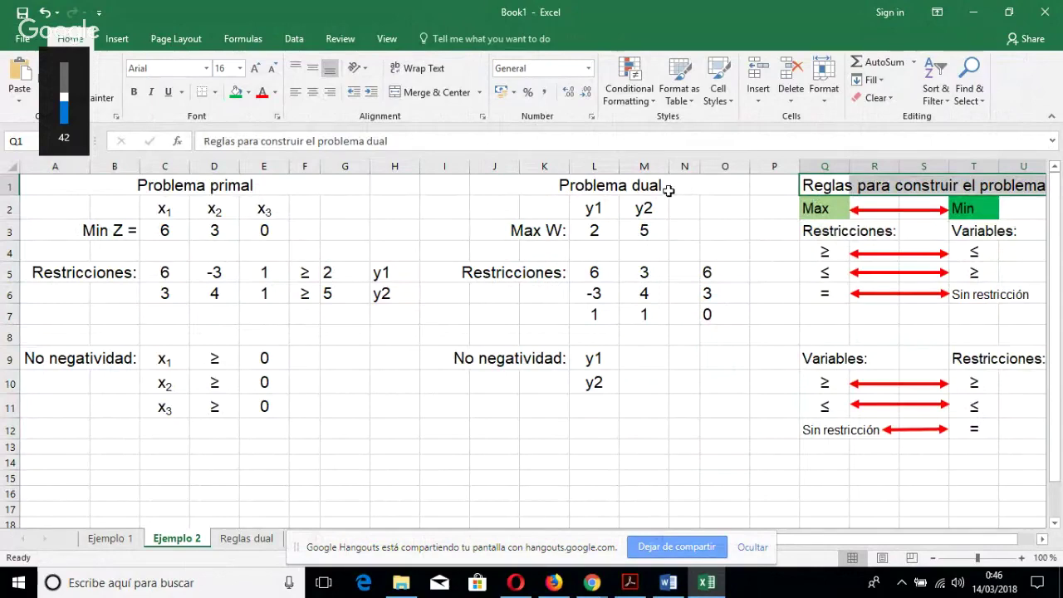
Trace the first primal constraint in C5:G5 to its associated dual variable y1 in H5 and in the non-negativity section at L9.
{"action": "left_click", "coordinate": [134, 271]}
{"action": "left_click", "coordinate": [182, 275]}
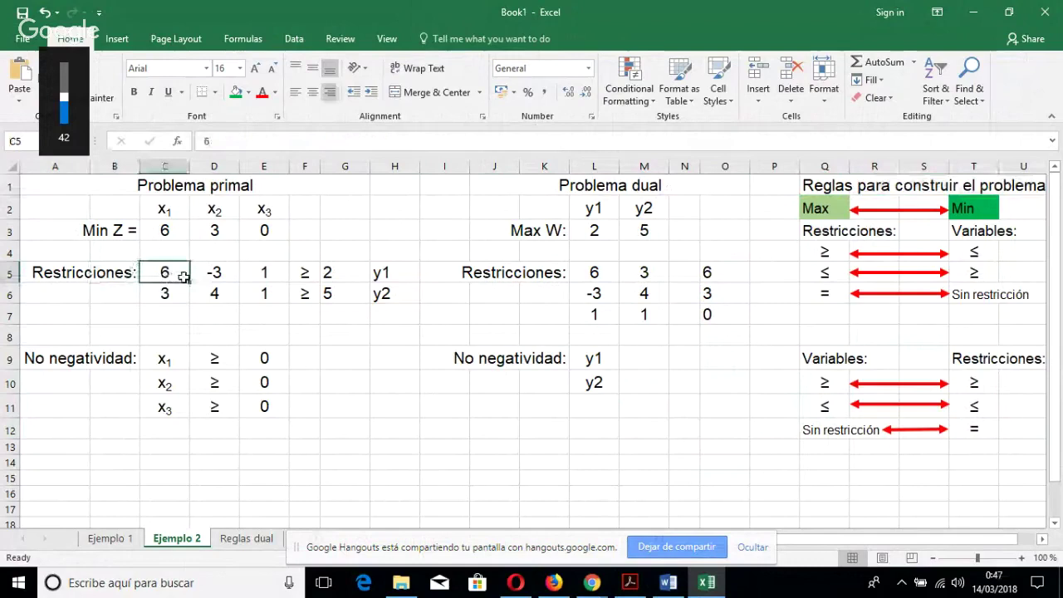
{"action": "left_click_drag", "start_coordinate": [183, 275], "coordinate": [366, 280]}
{"action": "left_click", "coordinate": [399, 272]}
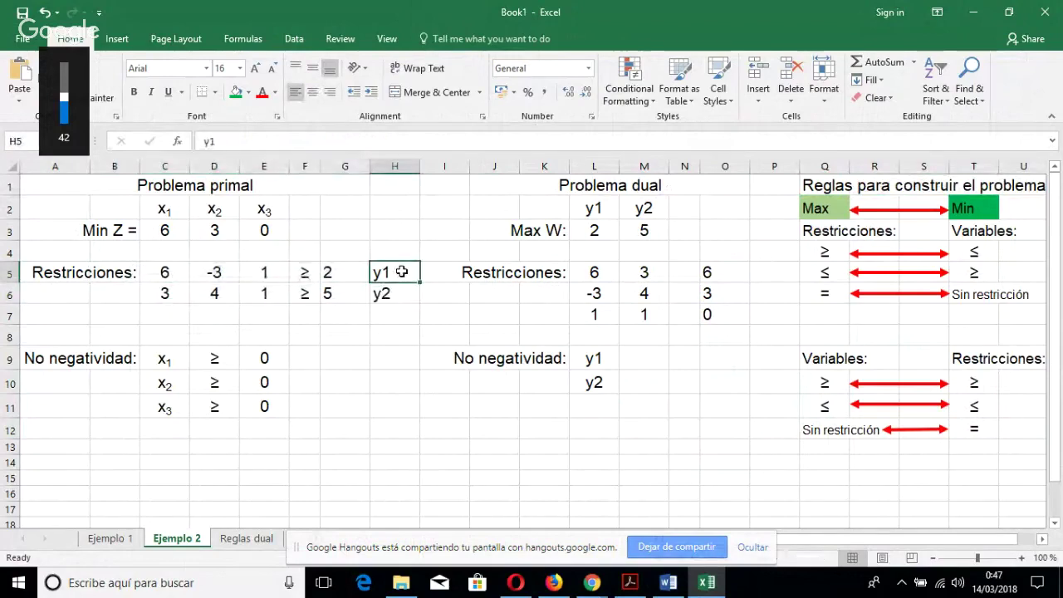
{"action": "left_click", "coordinate": [617, 366]}
{"action": "left_click_drag", "start_coordinate": [161, 272], "coordinate": [344, 278]}
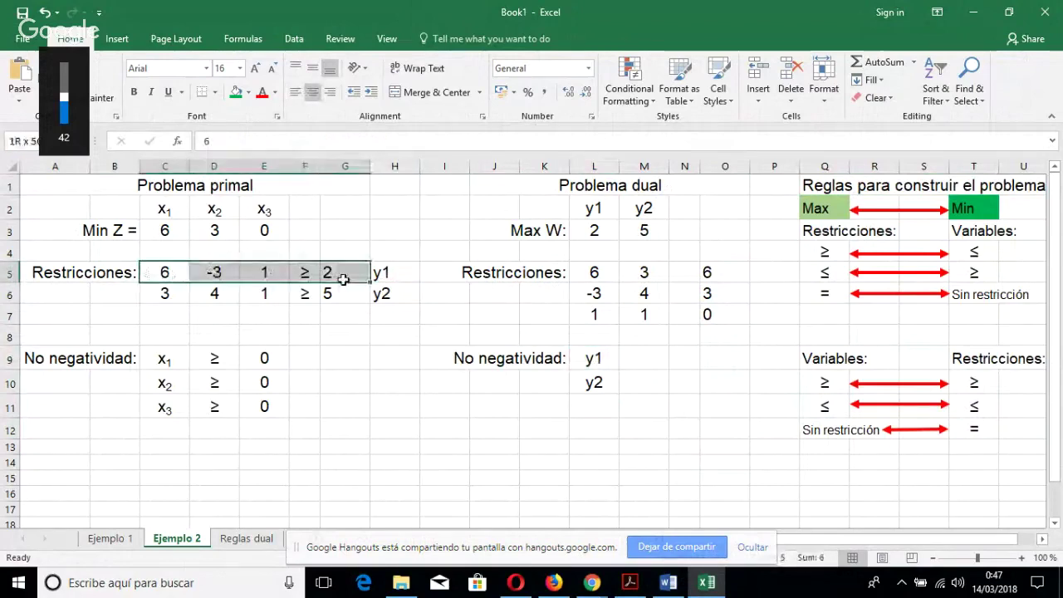
{"action": "left_click", "coordinate": [387, 275]}
{"action": "left_click", "coordinate": [616, 364]}
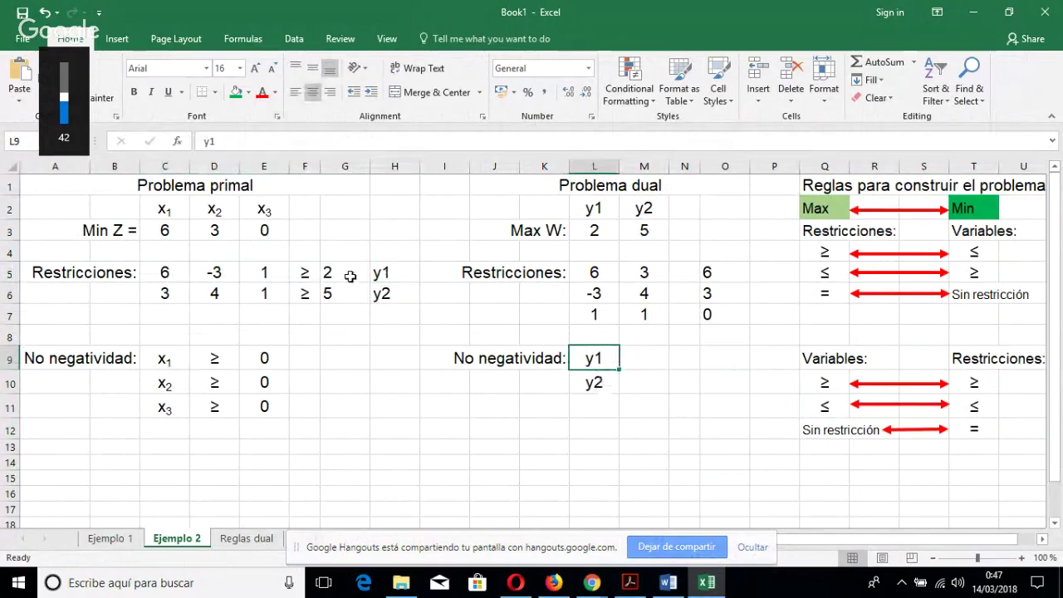
{"action": "left_click_drag", "start_coordinate": [158, 274], "coordinate": [349, 273]}
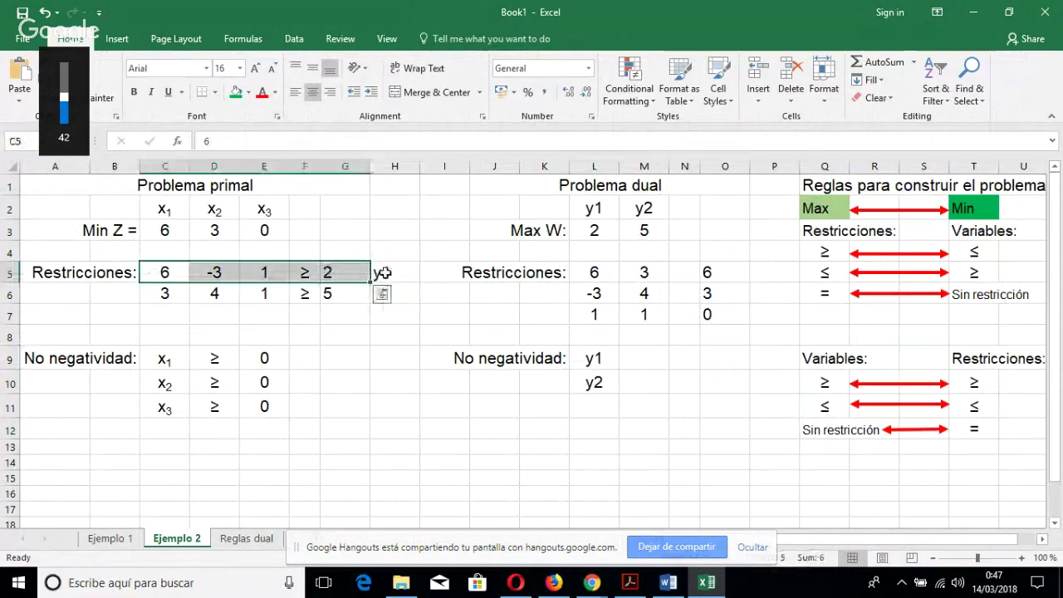
{"action": "left_click", "coordinate": [385, 273]}
Look up the first primal constraint's ≥ sign under the Min Restricciones rules and trace it to the corresponding Max Variables sign.
{"action": "left_click_drag", "start_coordinate": [171, 262], "coordinate": [320, 273]}
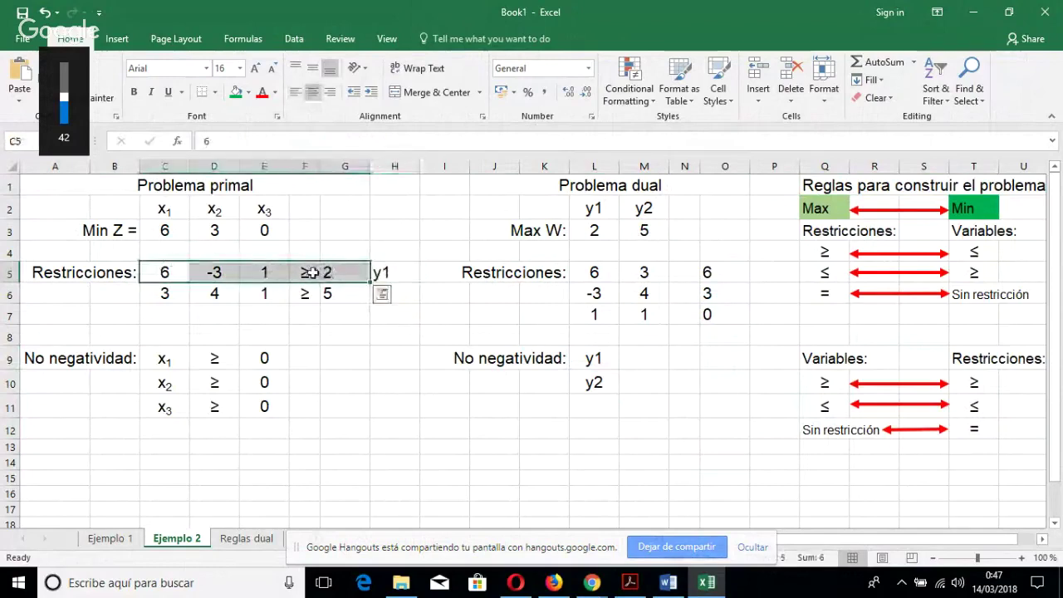
{"action": "left_click", "coordinate": [304, 274]}
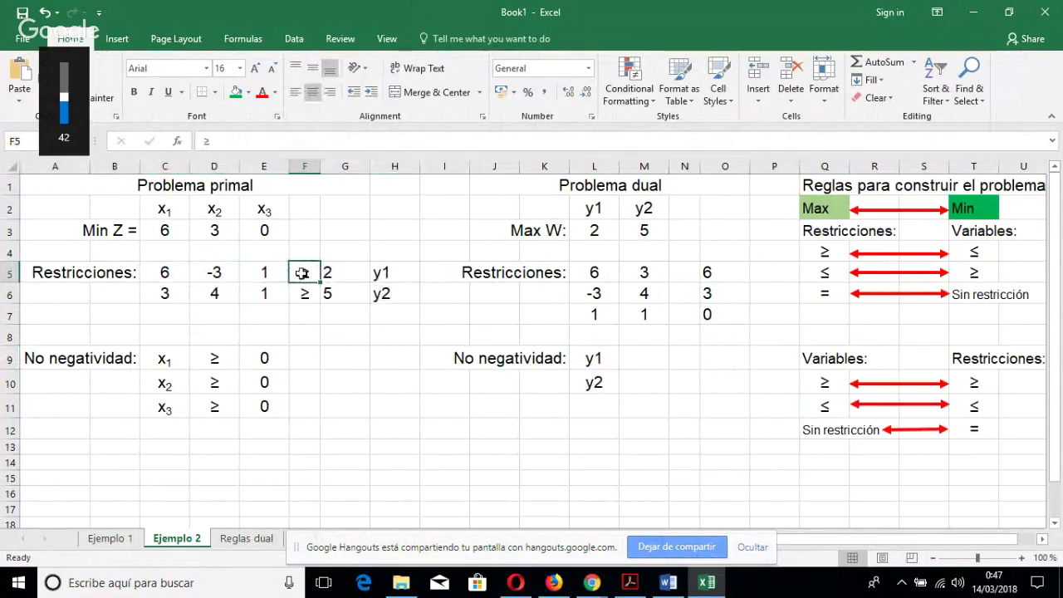
{"action": "left_click_drag", "start_coordinate": [964, 208], "coordinate": [1024, 432]}
{"action": "left_click", "coordinate": [963, 231]}
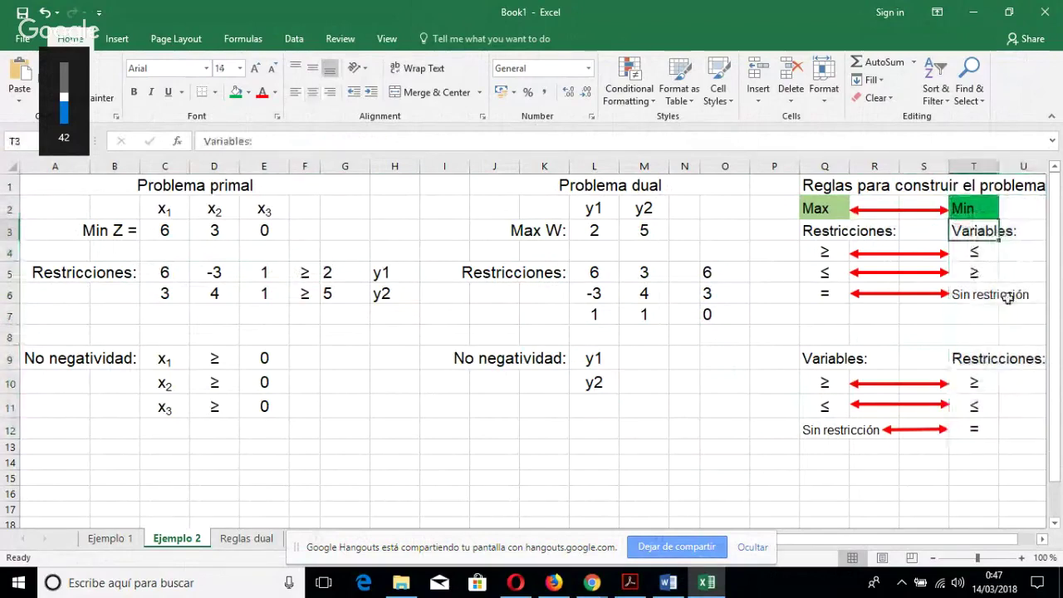
{"action": "left_click_drag", "start_coordinate": [983, 362], "coordinate": [1011, 435]}
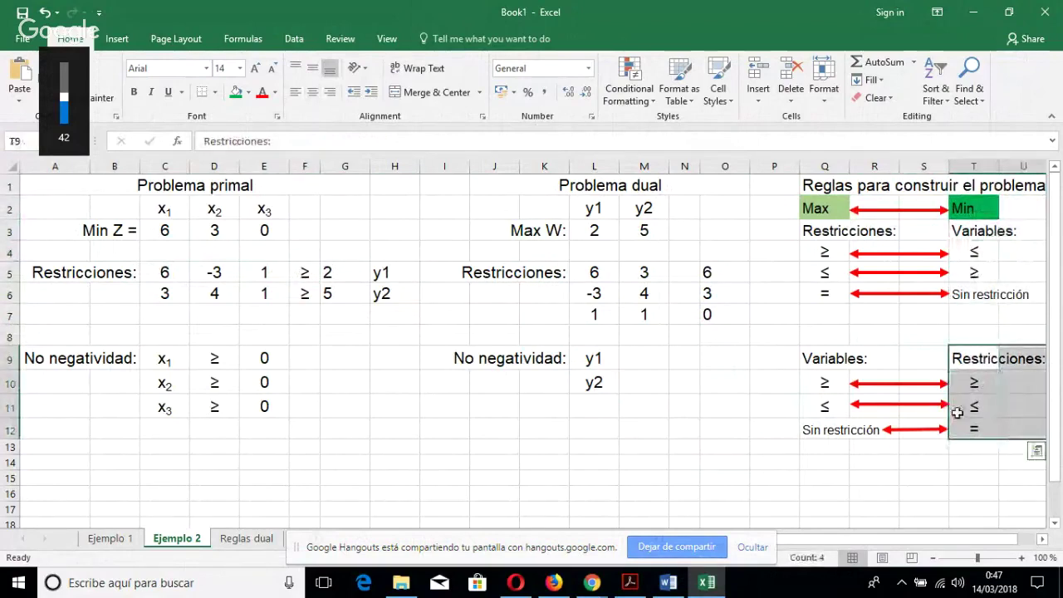
{"action": "left_click", "coordinate": [305, 279]}
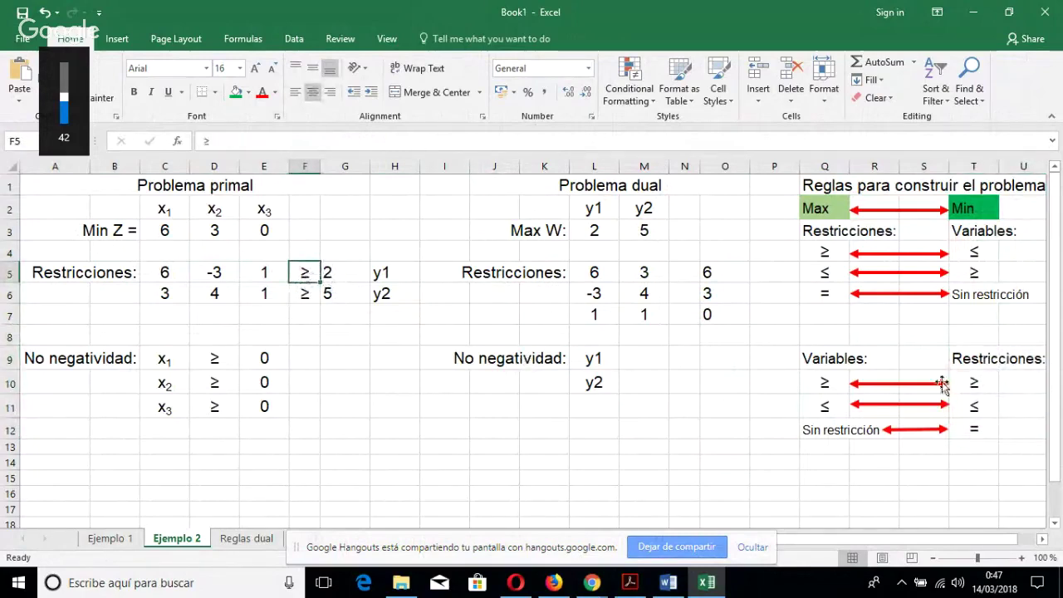
{"action": "left_click", "coordinate": [976, 384]}
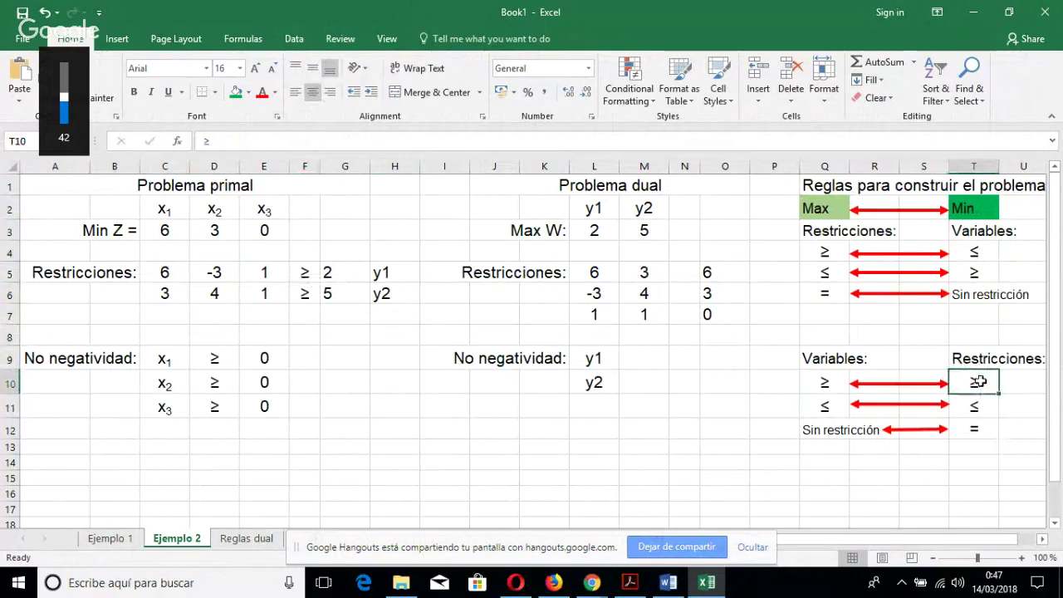
{"action": "left_click_drag", "start_coordinate": [978, 382], "coordinate": [814, 384]}
{"action": "left_click", "coordinate": [821, 384]}
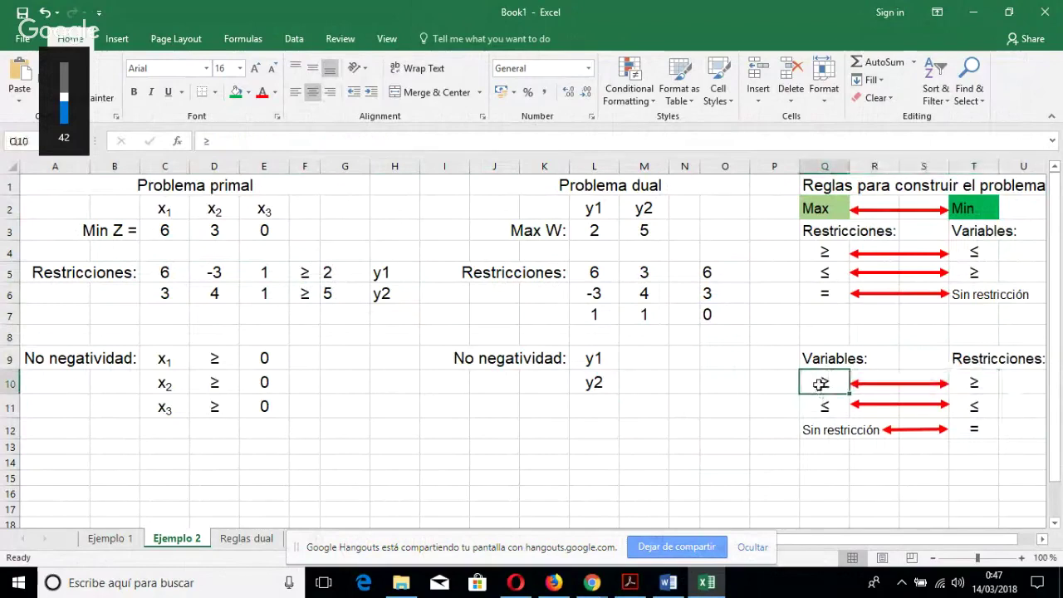
{"action": "left_click", "coordinate": [973, 382]}
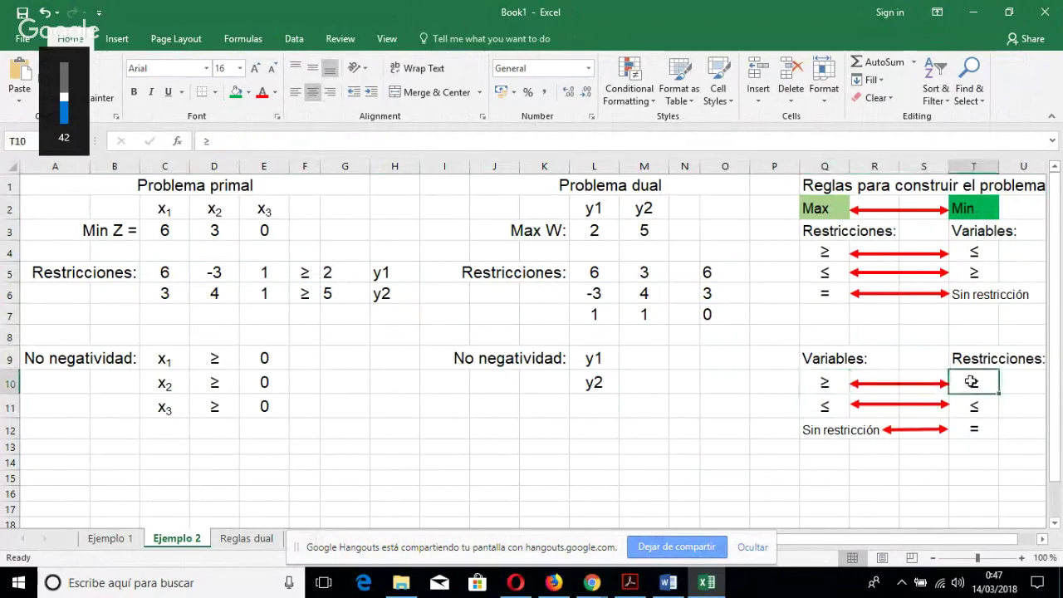
Recheck the first primal constraint's sign in F5 against the Min Restricciones rule in T10 and its Max Variables counterpart in Q10.
{"action": "left_click", "coordinate": [297, 278]}
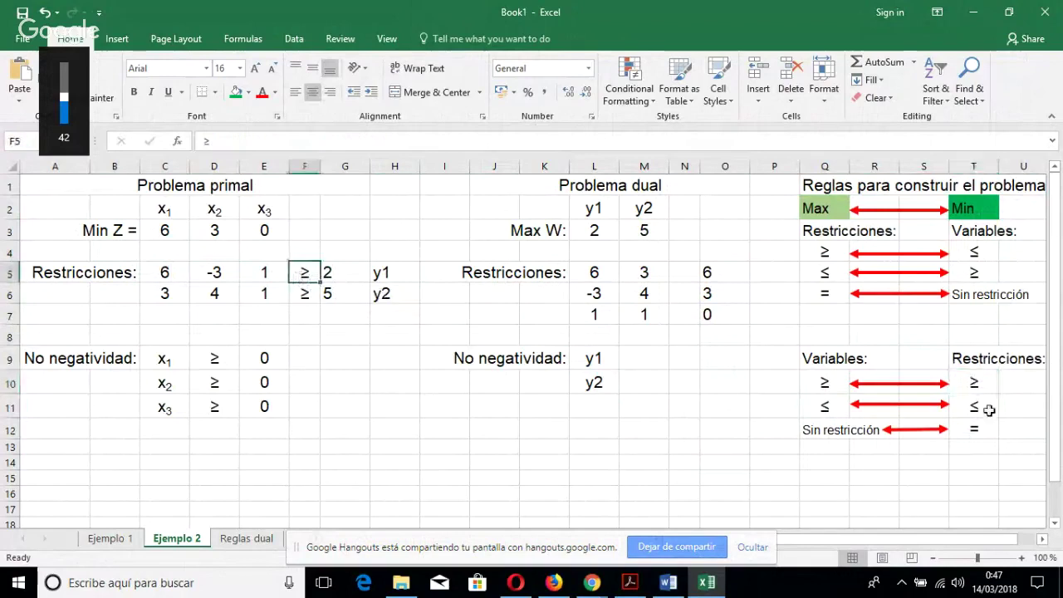
{"action": "left_click", "coordinate": [972, 384]}
{"action": "left_click_drag", "start_coordinate": [961, 386], "coordinate": [819, 382]}
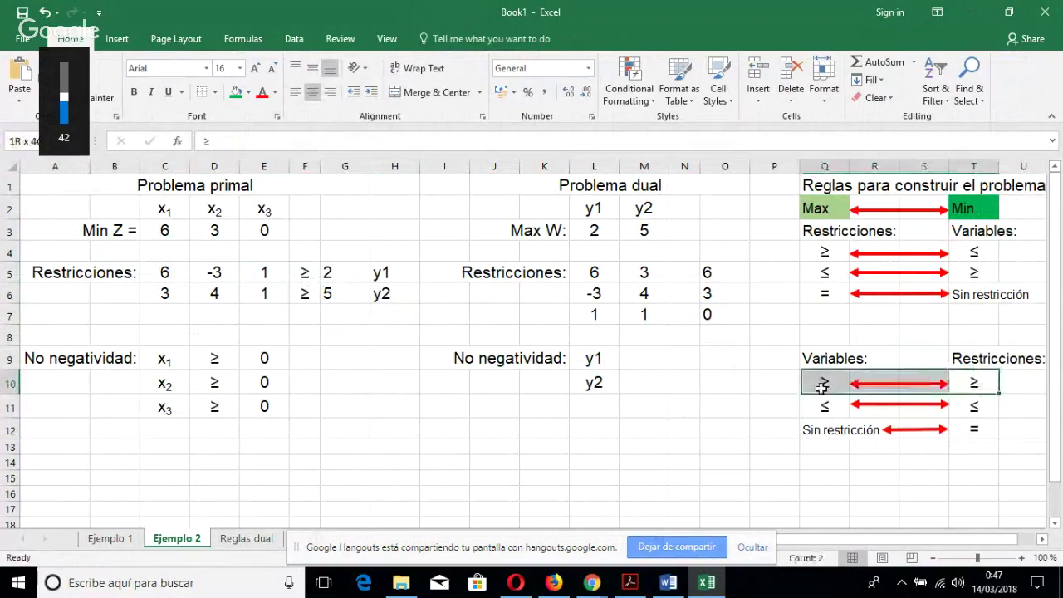
{"action": "left_click", "coordinate": [987, 382]}
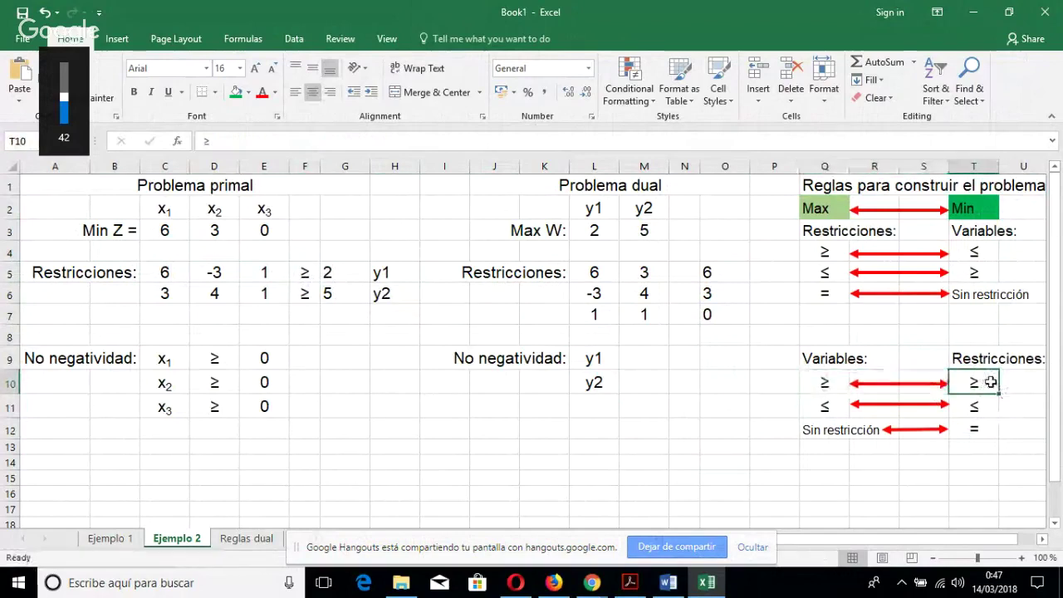
{"action": "left_click_drag", "start_coordinate": [986, 380], "coordinate": [819, 382]}
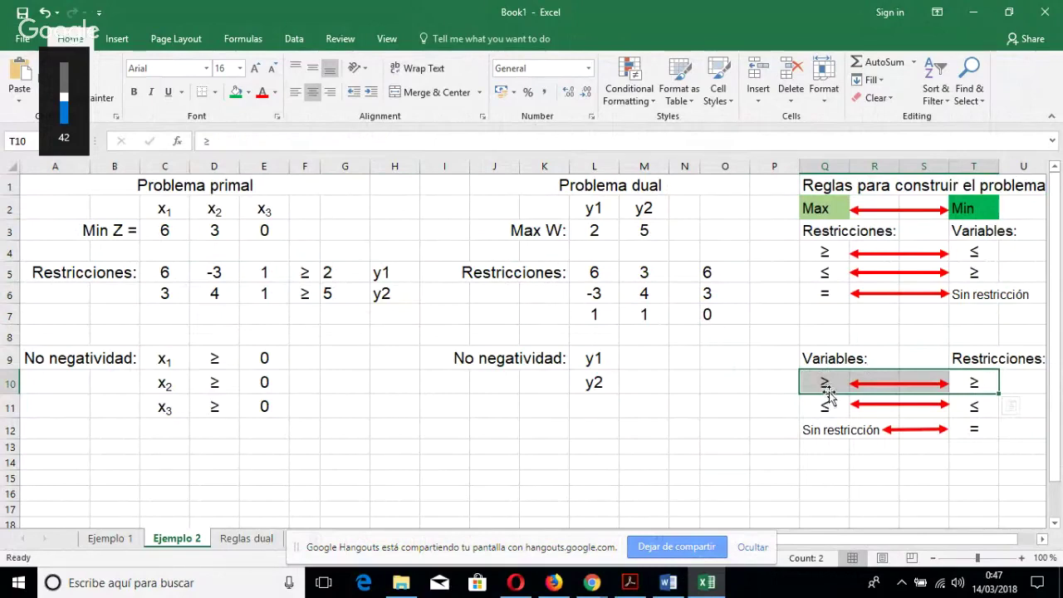
Insert the ≥ symbol in M9 as the sign for y1 and set its font to Arial.
{"action": "left_click", "coordinate": [654, 362]}
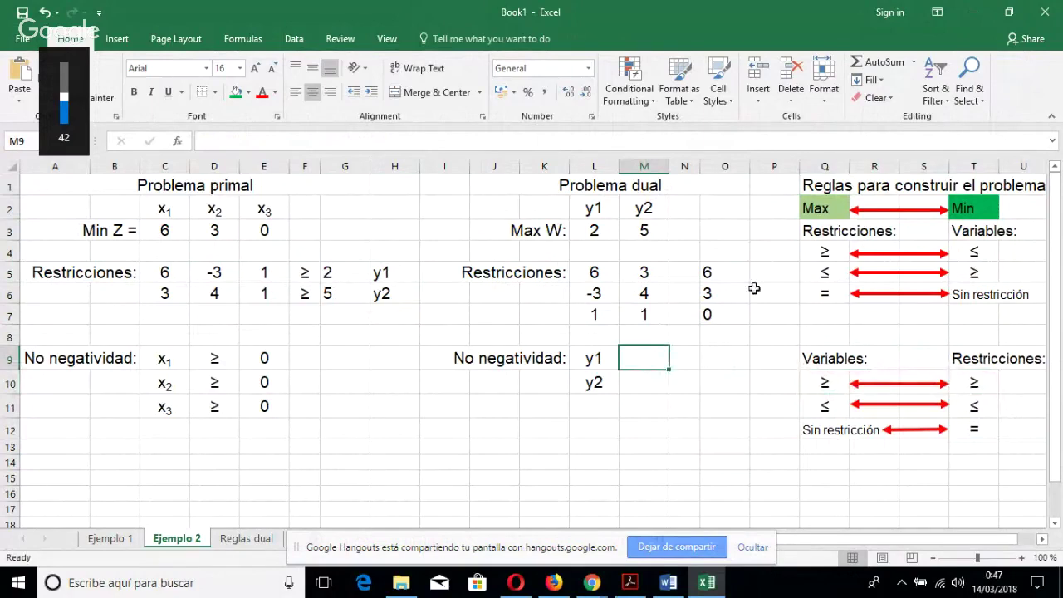
{"action": "left_click", "coordinate": [114, 39]}
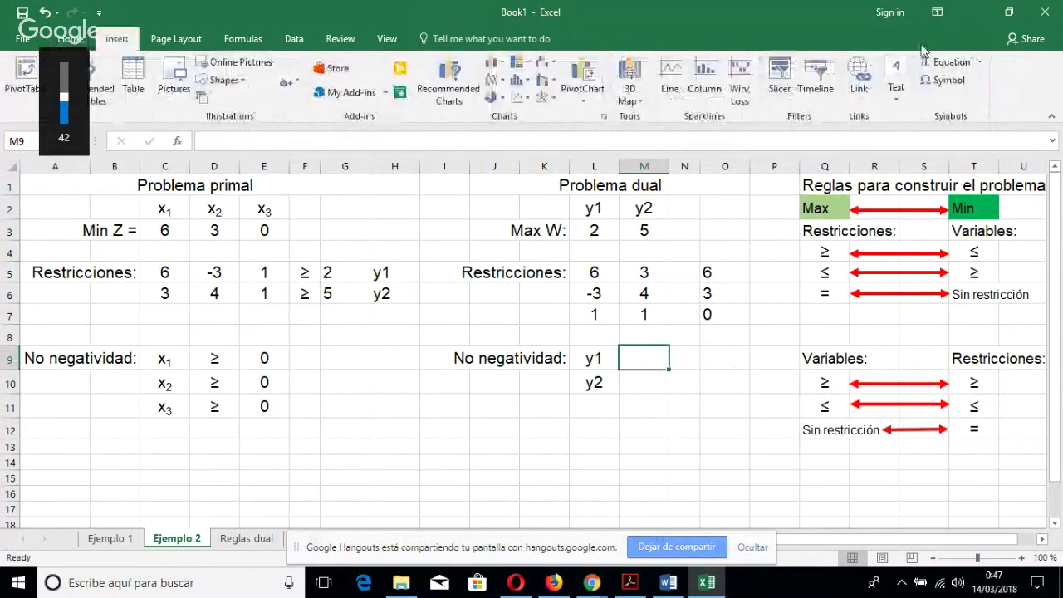
{"action": "left_click", "coordinate": [945, 80]}
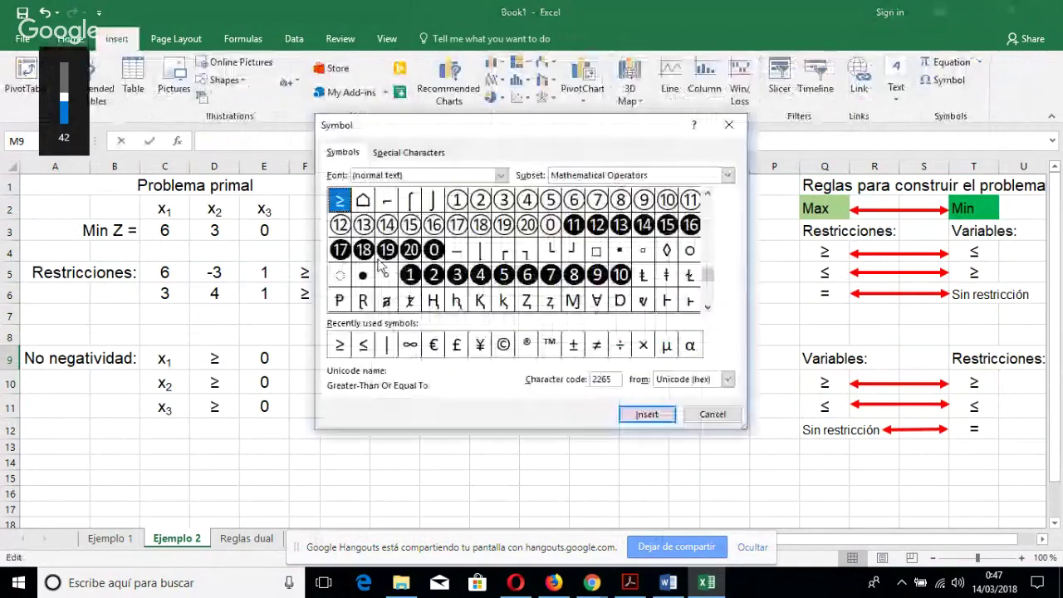
{"action": "key", "text": "Return"}
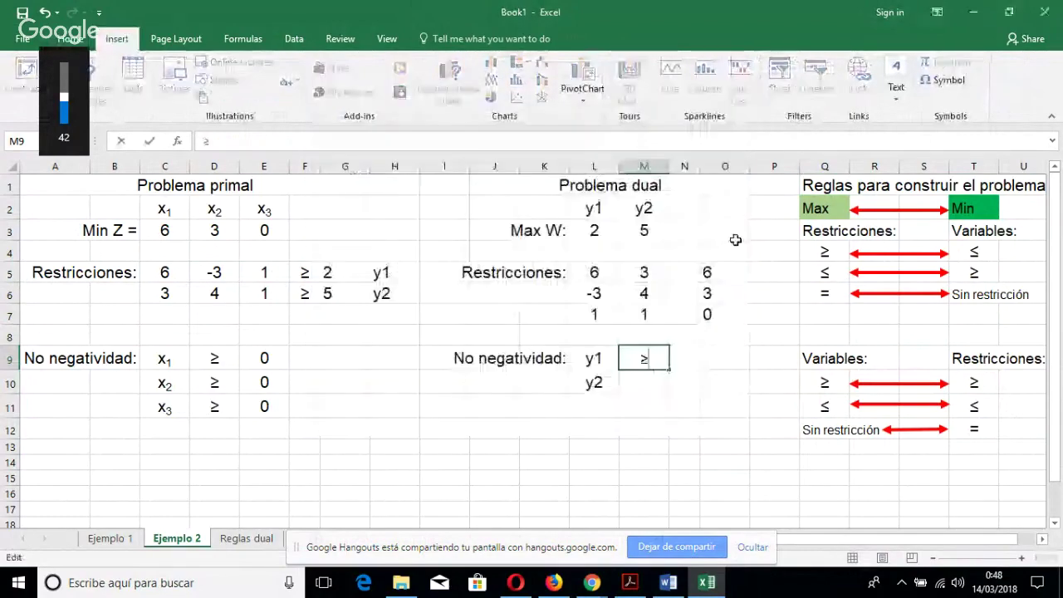
{"action": "key", "text": "ctrl+Return"}
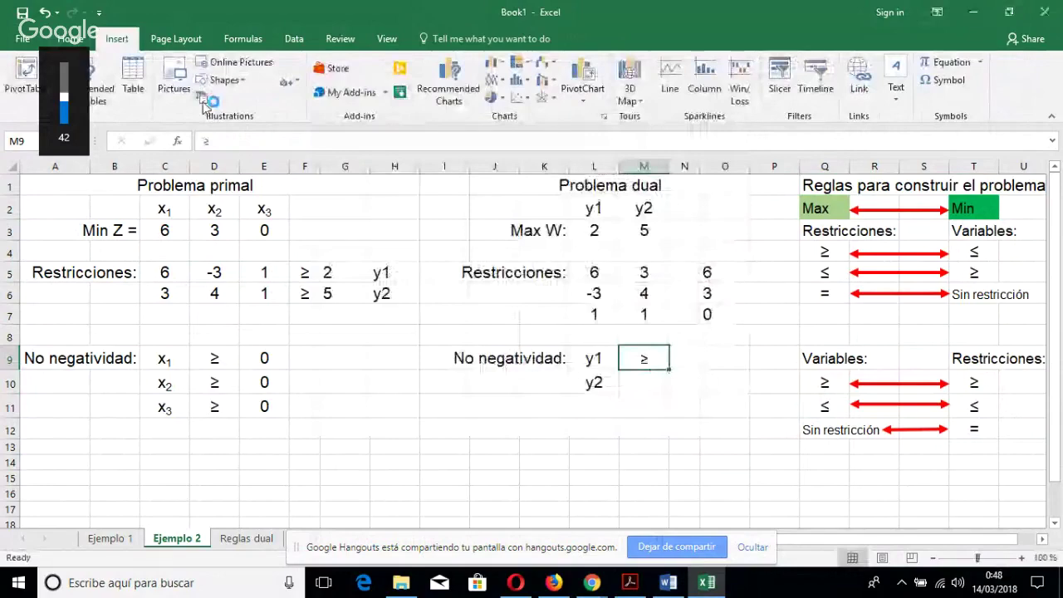
{"action": "left_click", "coordinate": [70, 38]}
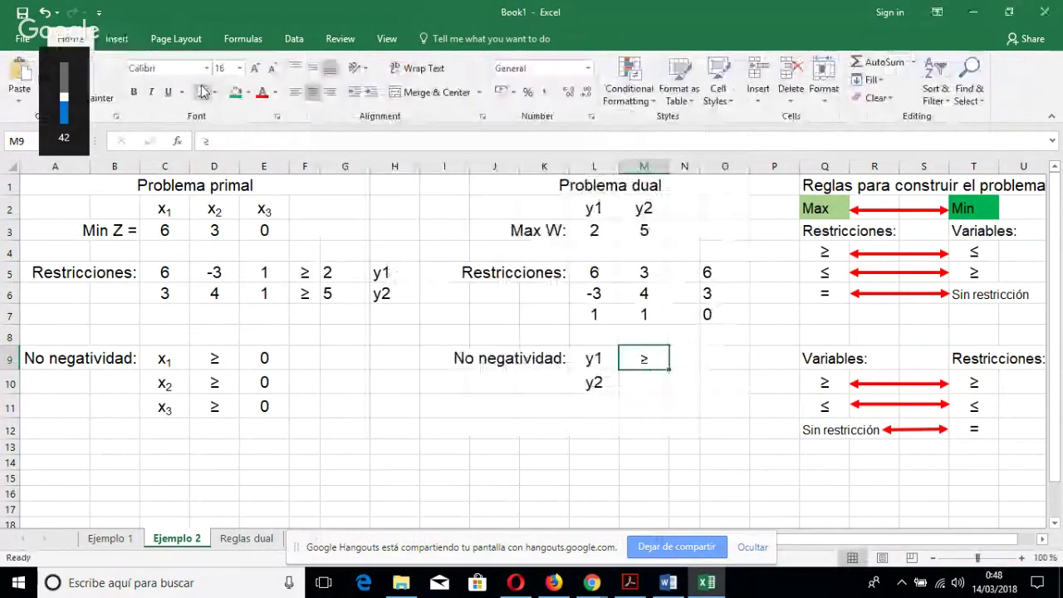
{"action": "left_click", "coordinate": [206, 68]}
{"action": "left_click_drag", "start_coordinate": [339, 96], "coordinate": [342, 123]}
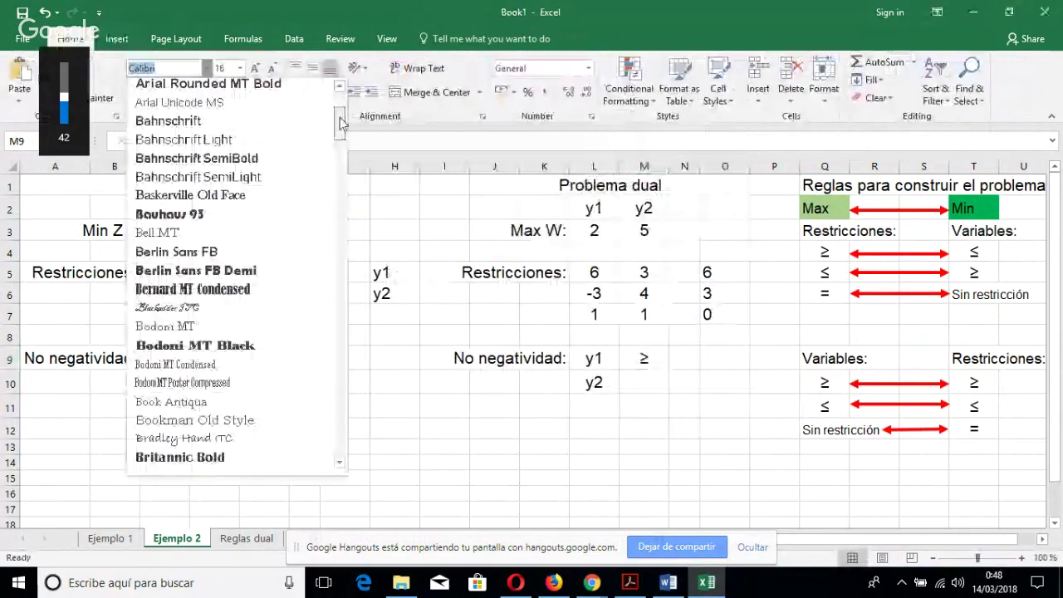
Enter 0 in N9 to complete the non-negativity condition for y1.
{"action": "left_click", "coordinate": [644, 383]}
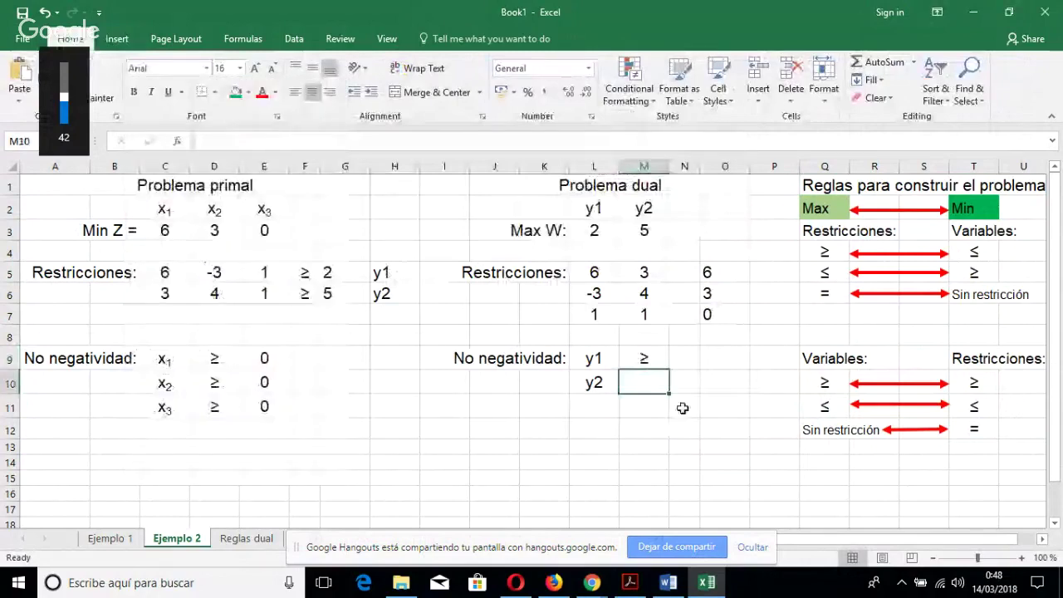
{"action": "key", "text": "Up"}
{"action": "key", "text": "Right"}
{"action": "type", "text": "0"}
{"action": "key", "text": "Return"}
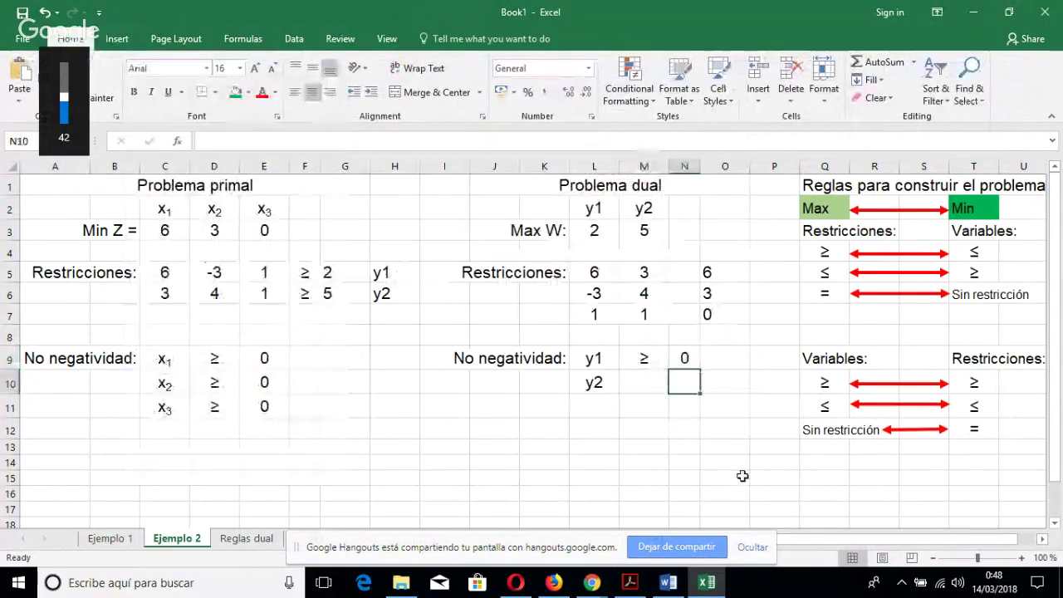
Trace the second primal constraint in C6:G6 and its sign in F6 to dual variable y2 in H6 and the empty sign cell M10.
{"action": "left_click", "coordinate": [644, 383]}
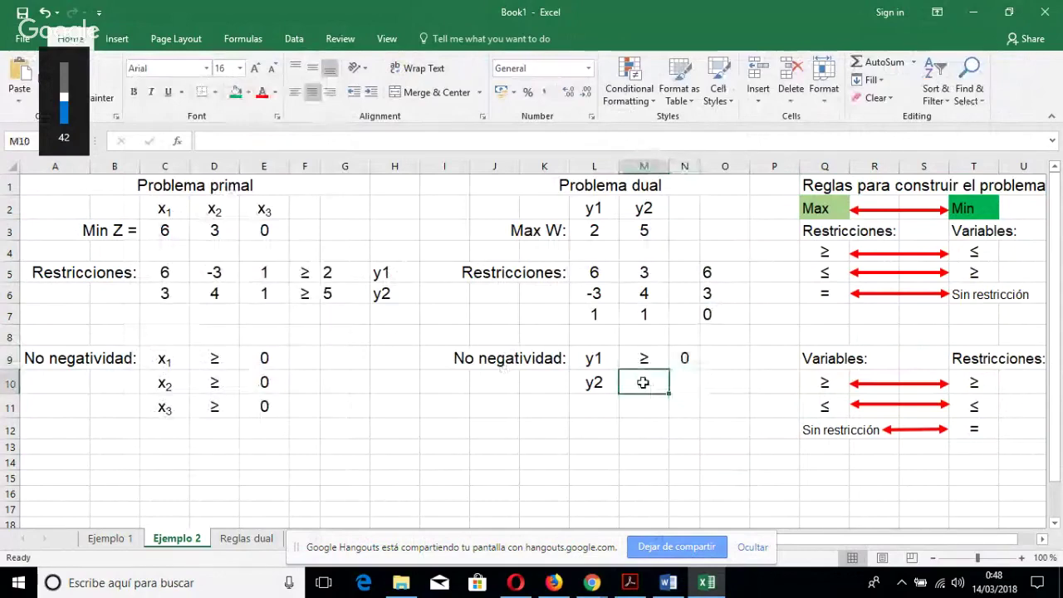
{"action": "left_click_drag", "start_coordinate": [164, 294], "coordinate": [366, 297]}
{"action": "left_click", "coordinate": [391, 295]}
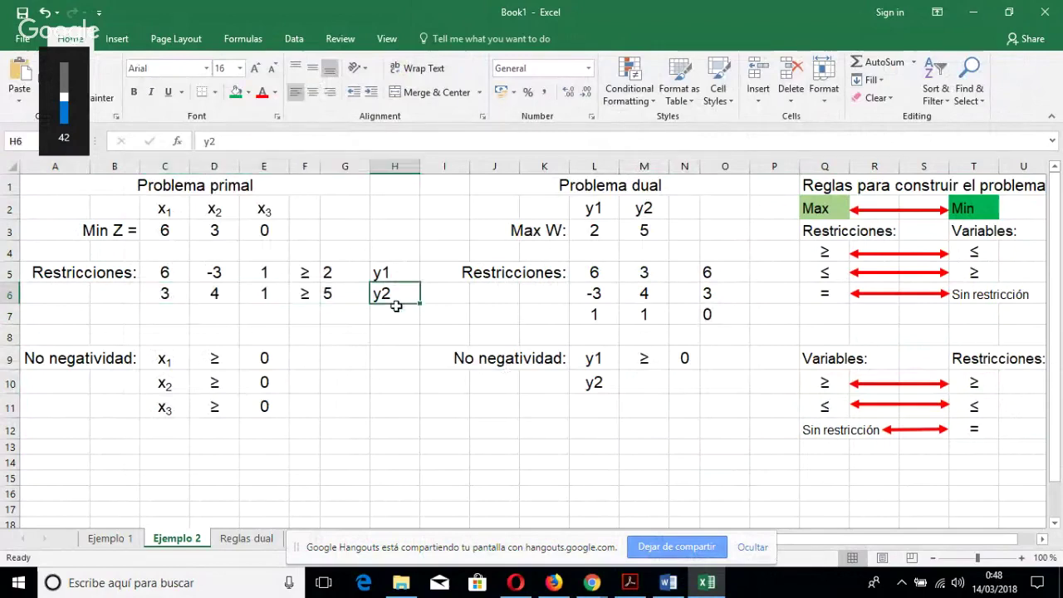
{"action": "left_click", "coordinate": [644, 386]}
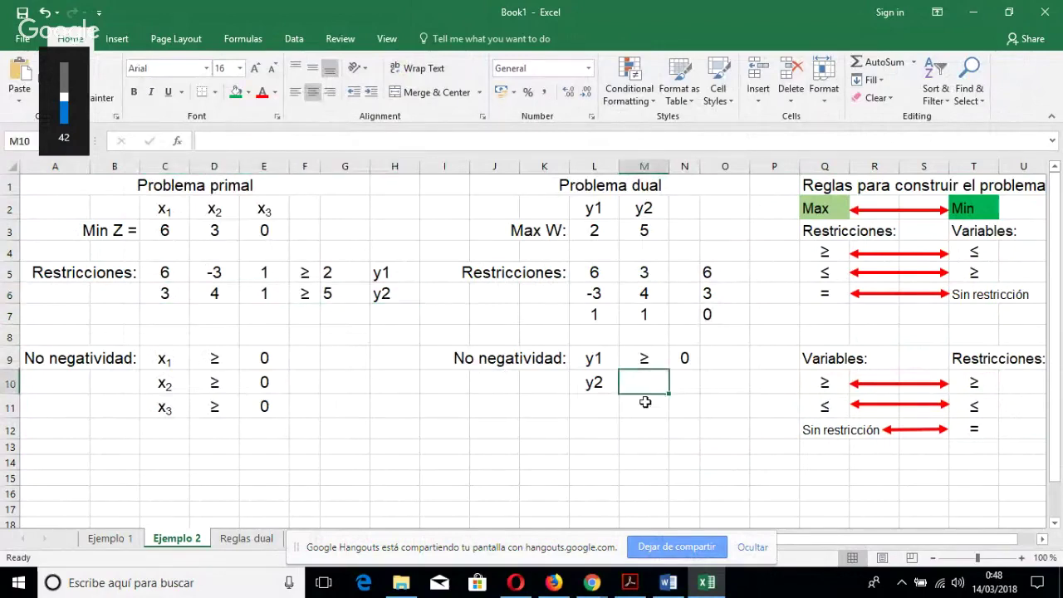
{"action": "left_click_drag", "start_coordinate": [170, 294], "coordinate": [287, 297]}
{"action": "left_click", "coordinate": [173, 294]}
{"action": "left_click", "coordinate": [301, 295]}
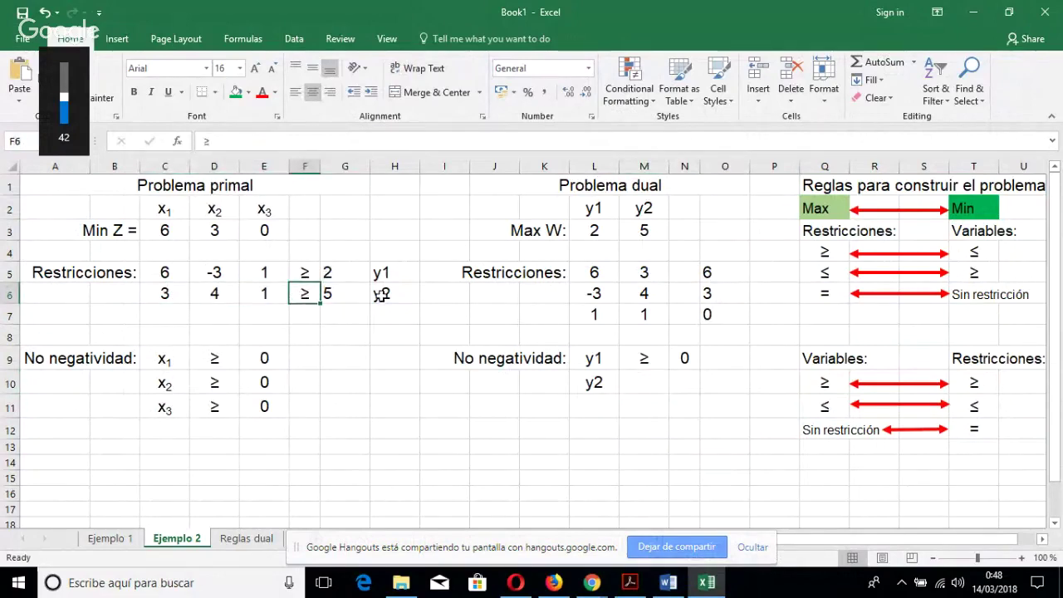
{"action": "key", "text": "Right"}
{"action": "key", "text": "Right"}
{"action": "left_click", "coordinate": [301, 295]}
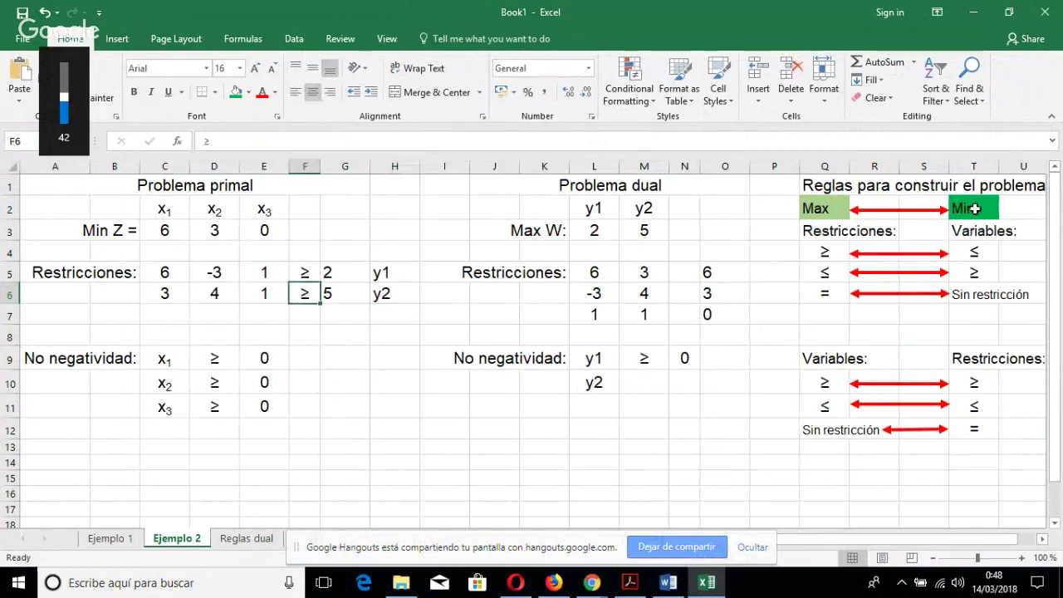
Look up the second primal constraint's ≥ sign under the Min Restricciones rules and trace it to the matching Max Variables sign.
{"action": "left_click_drag", "start_coordinate": [974, 209], "coordinate": [764, 436]}
{"action": "left_click", "coordinate": [1006, 384]}
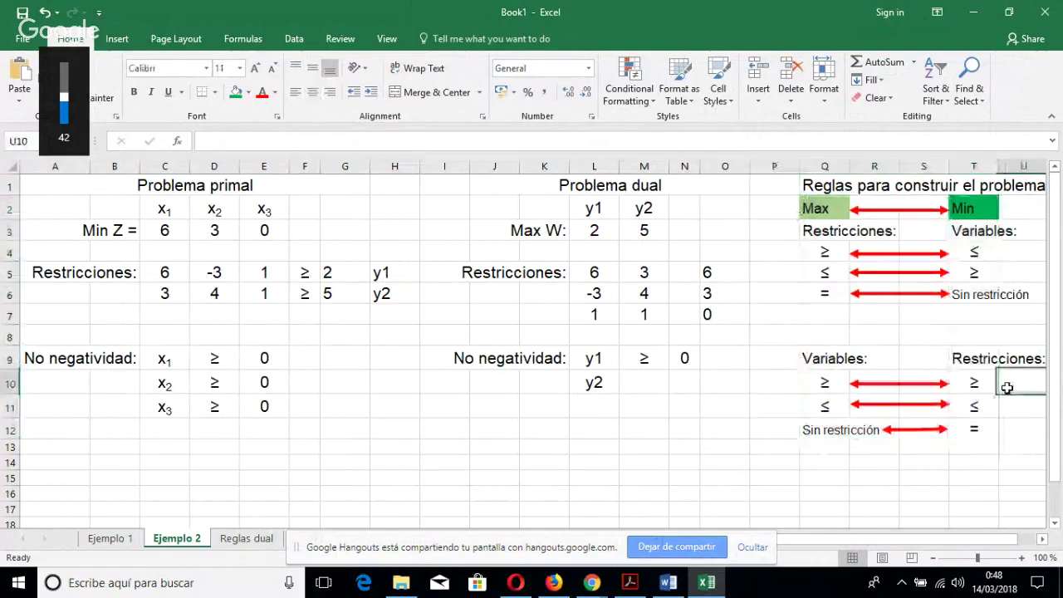
{"action": "key", "text": "Up"}
{"action": "key", "text": "Left"}
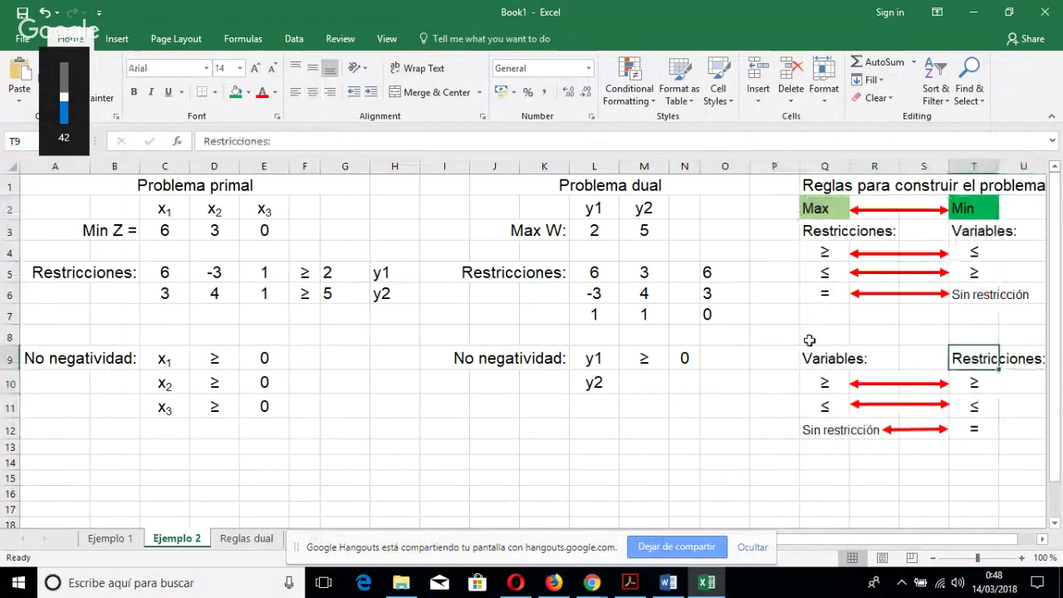
{"action": "left_click", "coordinate": [309, 297]}
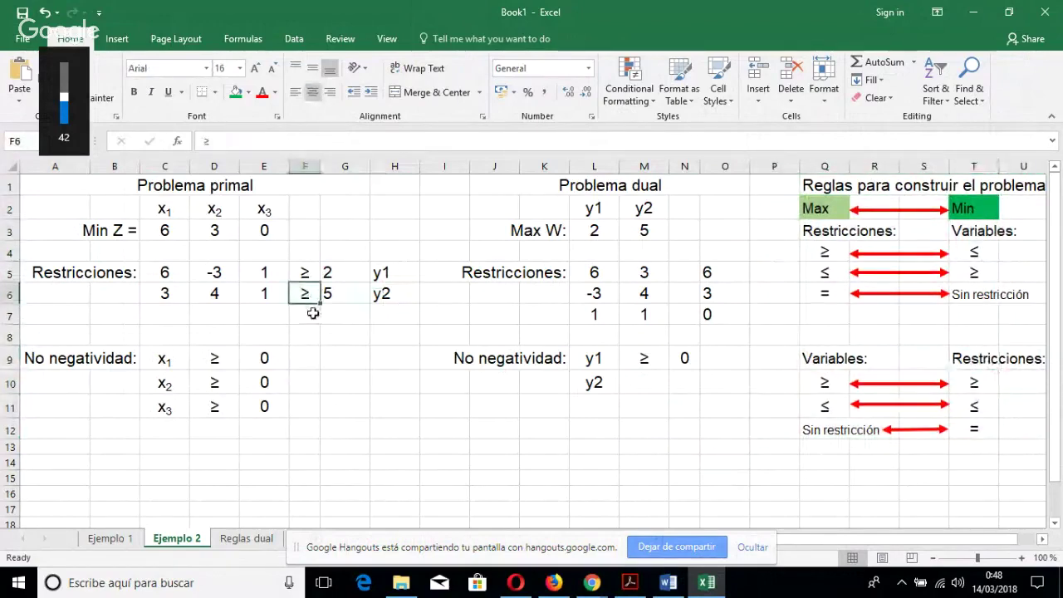
{"action": "left_click", "coordinate": [981, 382]}
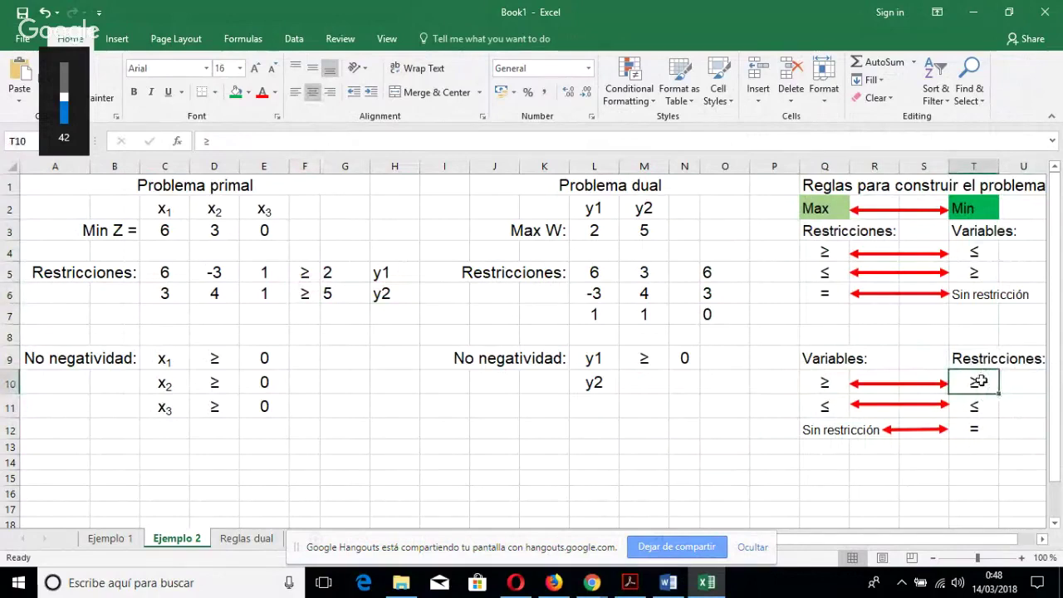
{"action": "left_click_drag", "start_coordinate": [981, 382], "coordinate": [828, 383]}
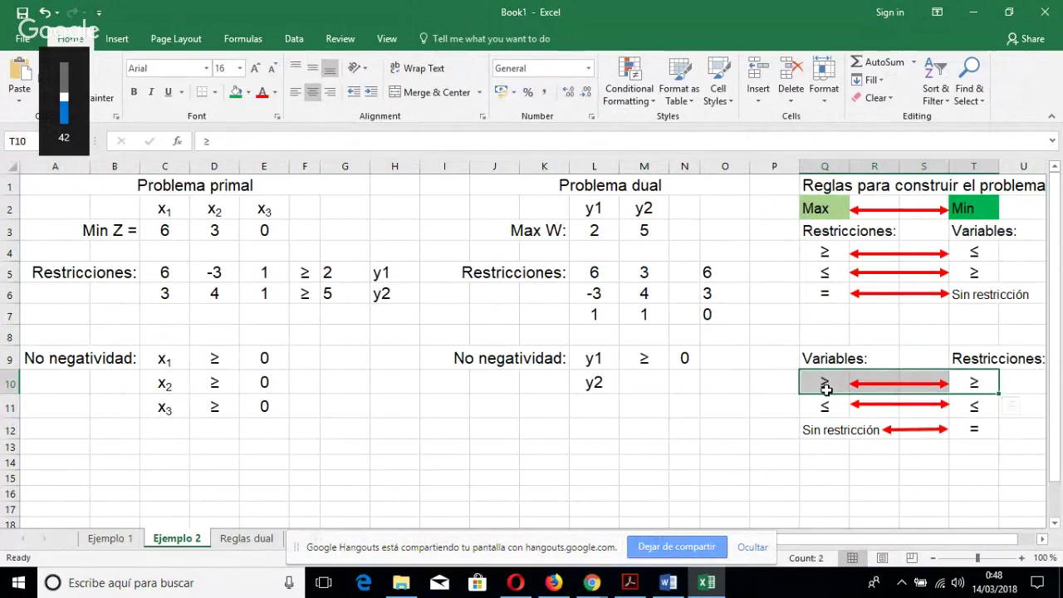
Copy the ≥ sign from M9 down to M10 and enter 0 in N10 to complete the condition for y2.
{"action": "left_click", "coordinate": [639, 382]}
{"action": "left_click", "coordinate": [648, 358]}
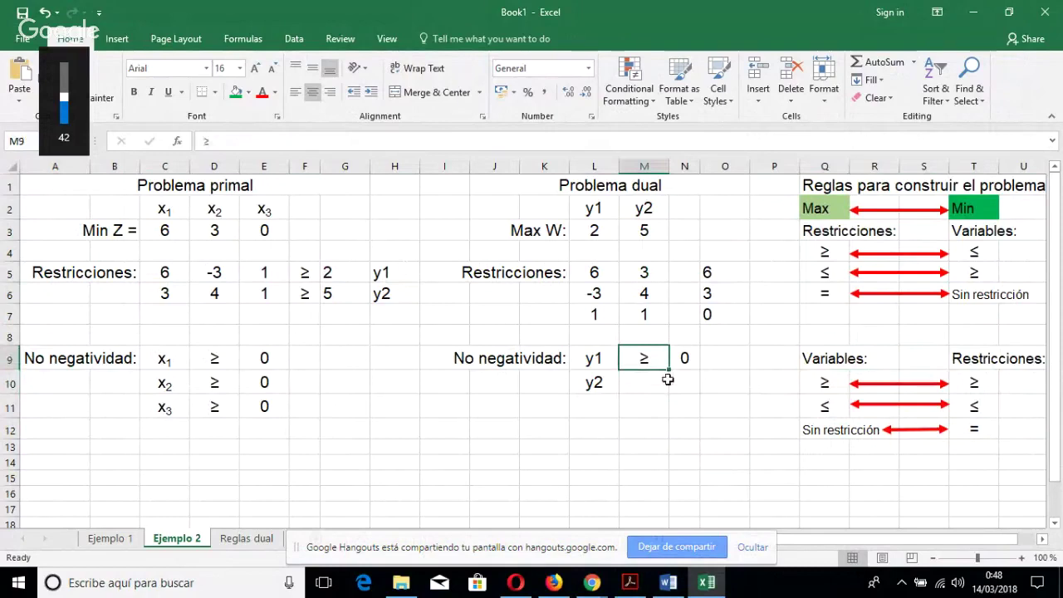
{"action": "left_click_drag", "start_coordinate": [668, 379], "coordinate": [674, 392]}
{"action": "left_click", "coordinate": [698, 396]}
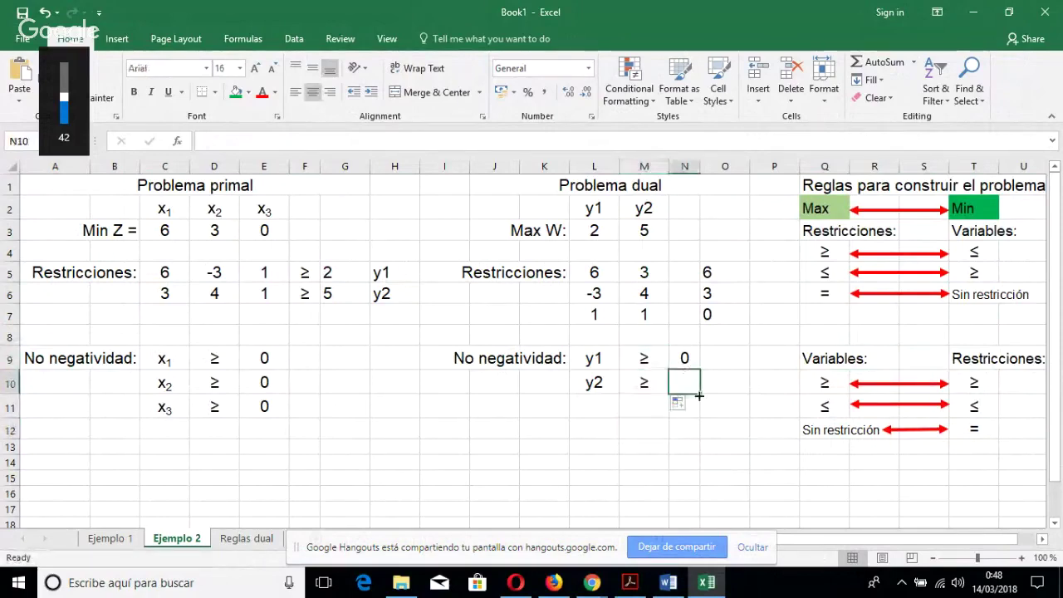
{"action": "type", "text": "0"}
{"action": "key", "text": "Return"}
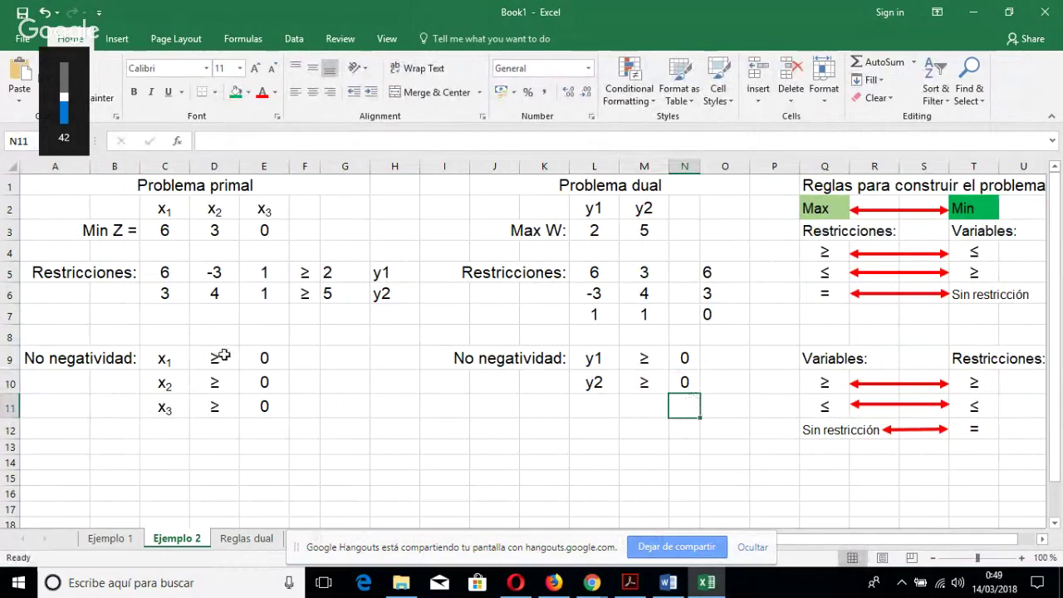
Review the primal's Min Z objective and the signs of its variables x1 to x3 in the non-negativity section.
{"action": "left_click", "coordinate": [98, 223]}
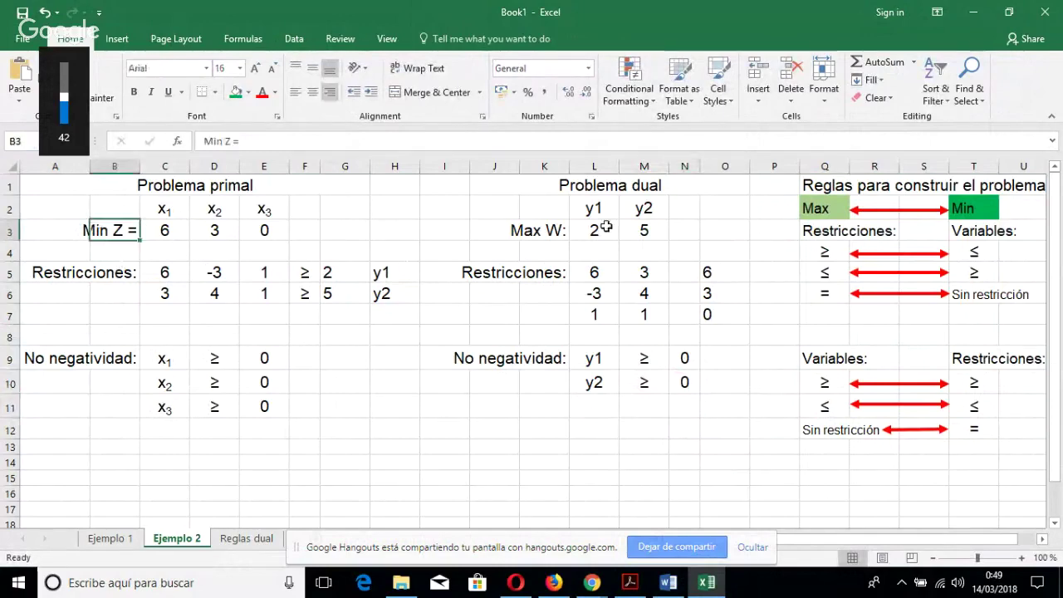
{"action": "left_click_drag", "start_coordinate": [151, 360], "coordinate": [163, 410]}
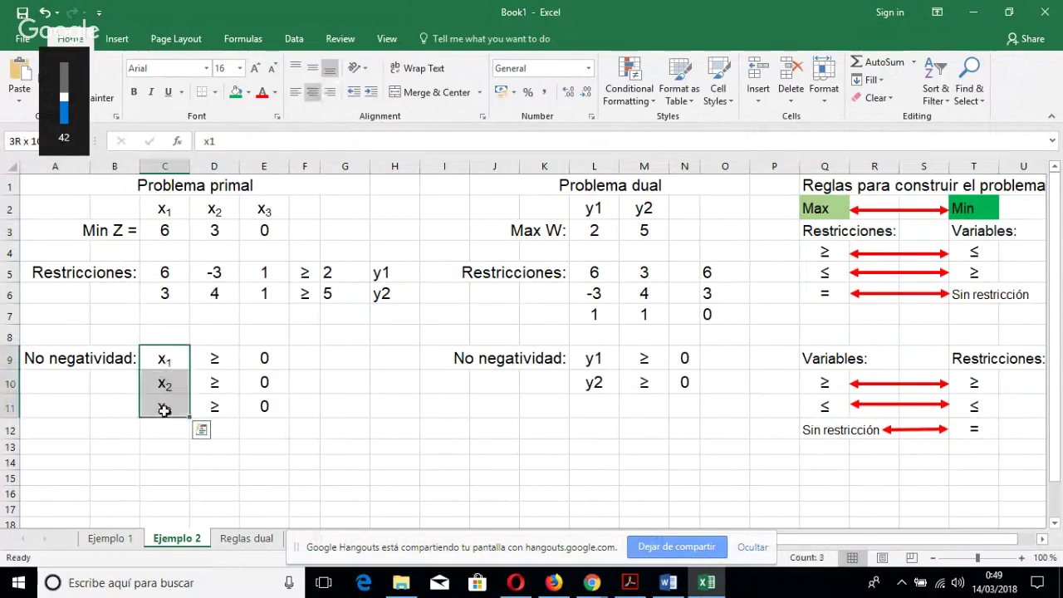
{"action": "left_click", "coordinate": [209, 472]}
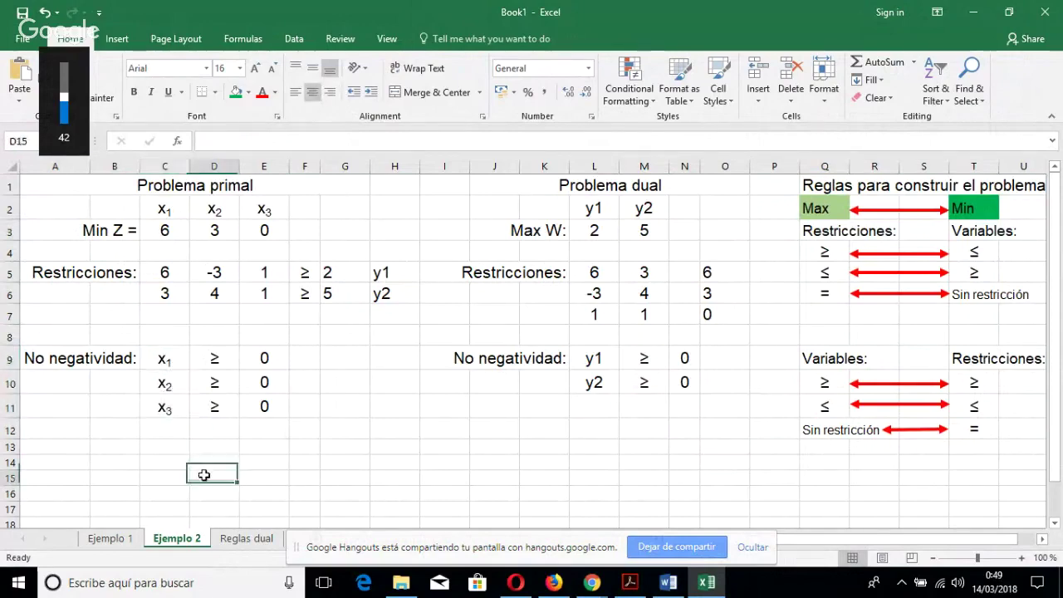
{"action": "left_click", "coordinate": [225, 362]}
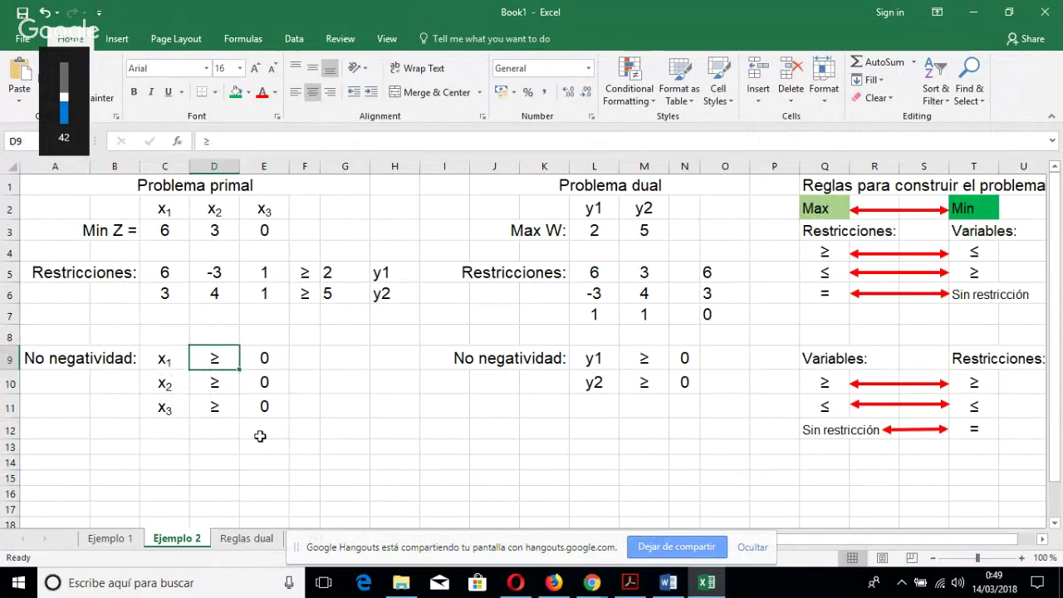
Compare the primal condition x1 ≥ 0 in C9:E9 with the associated first dual constraint in L5:O5.
{"action": "left_click_drag", "start_coordinate": [164, 361], "coordinate": [268, 357]}
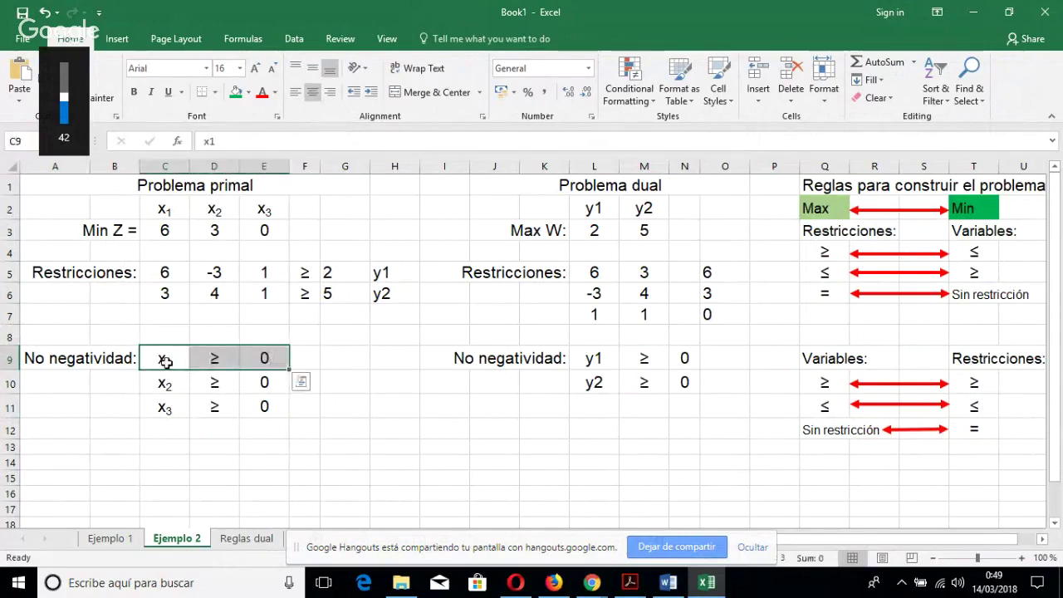
{"action": "left_click_drag", "start_coordinate": [165, 362], "coordinate": [268, 357]}
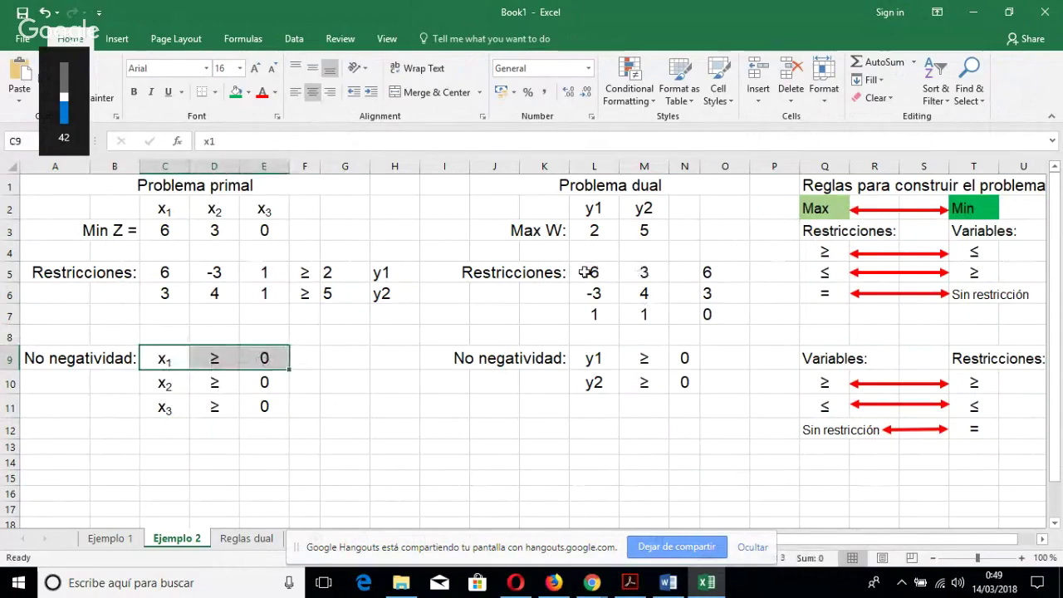
{"action": "left_click_drag", "start_coordinate": [588, 273], "coordinate": [719, 273]}
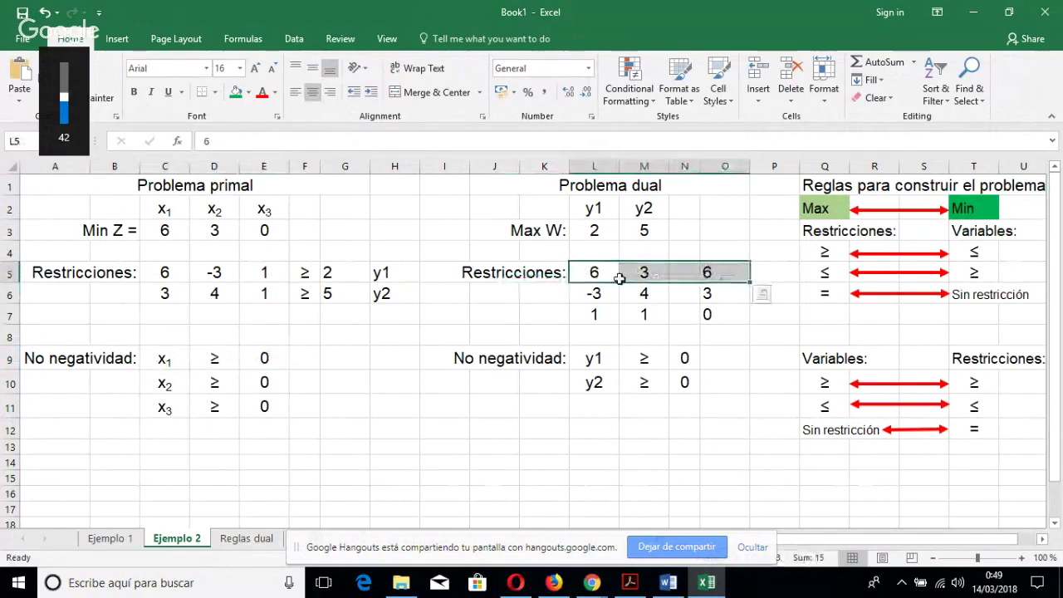
{"action": "left_click_drag", "start_coordinate": [593, 272], "coordinate": [703, 271]}
{"action": "left_click_drag", "start_coordinate": [147, 363], "coordinate": [294, 357]}
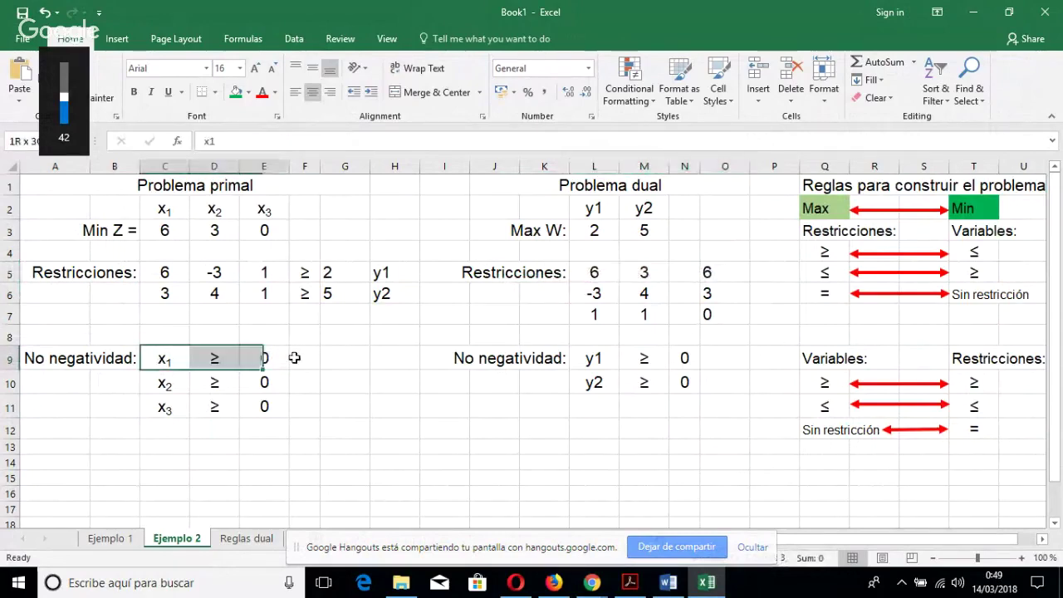
{"action": "left_click_drag", "start_coordinate": [591, 274], "coordinate": [720, 272]}
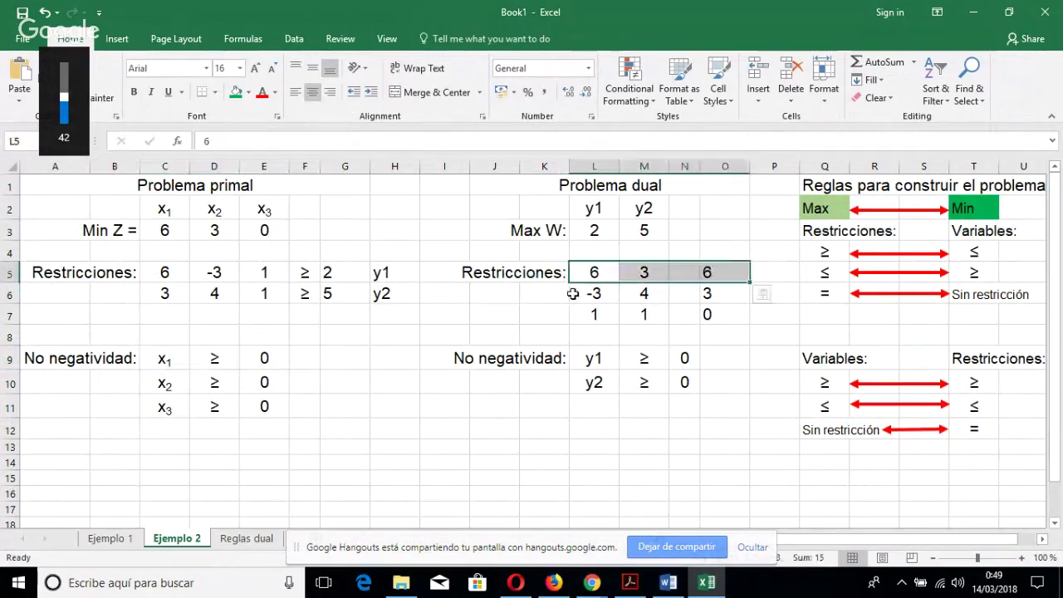
Compare the primal conditions x2 ≥ 0 and x3 ≥ 0 with the associated second and third dual constraints in rows 6 and 7.
{"action": "left_click_drag", "start_coordinate": [157, 384], "coordinate": [249, 389]}
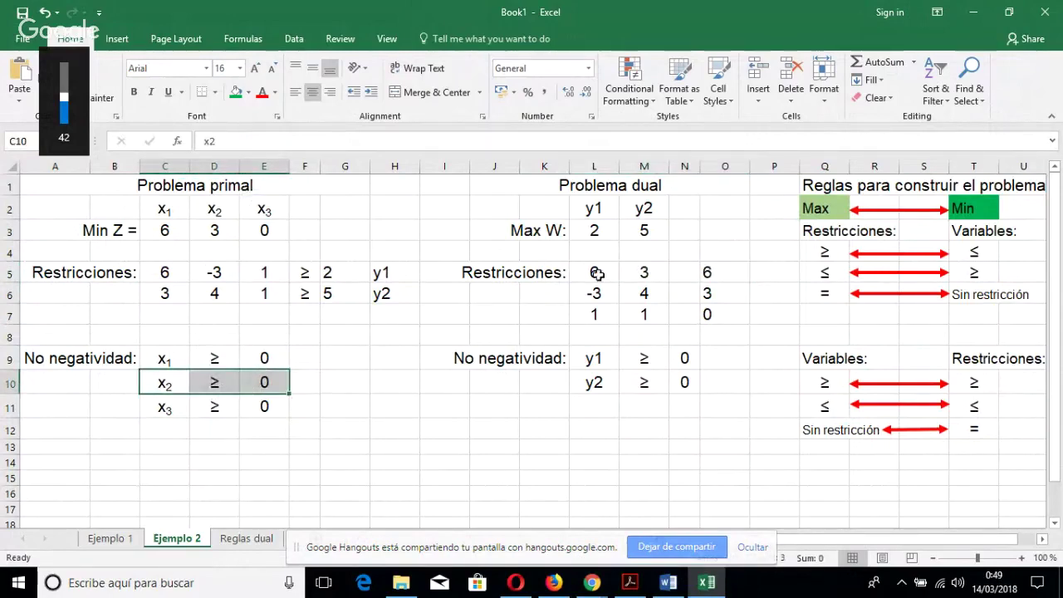
{"action": "left_click_drag", "start_coordinate": [590, 294], "coordinate": [731, 296]}
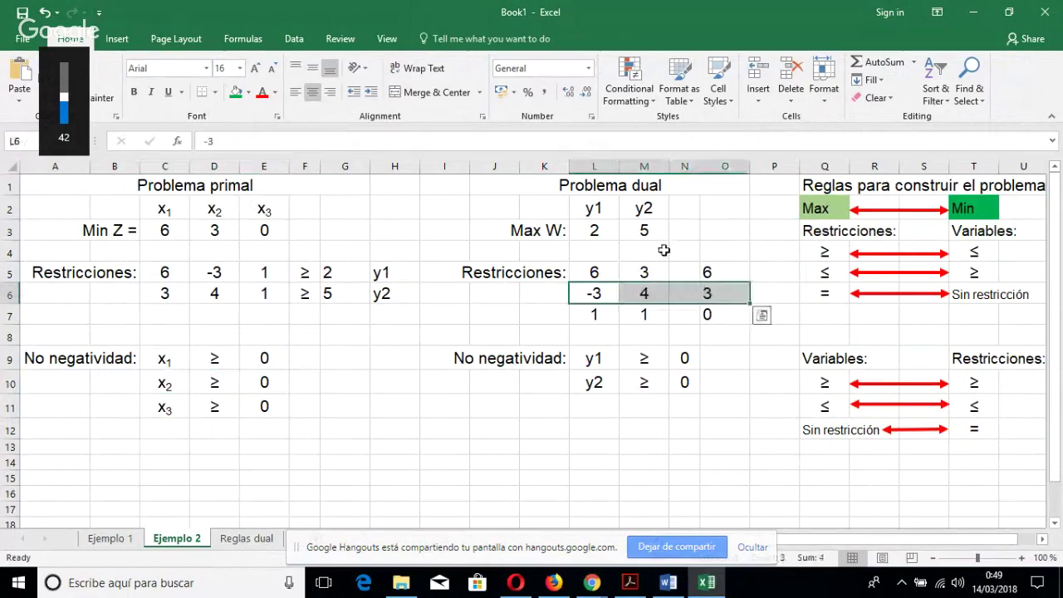
{"action": "left_click_drag", "start_coordinate": [163, 413], "coordinate": [278, 409]}
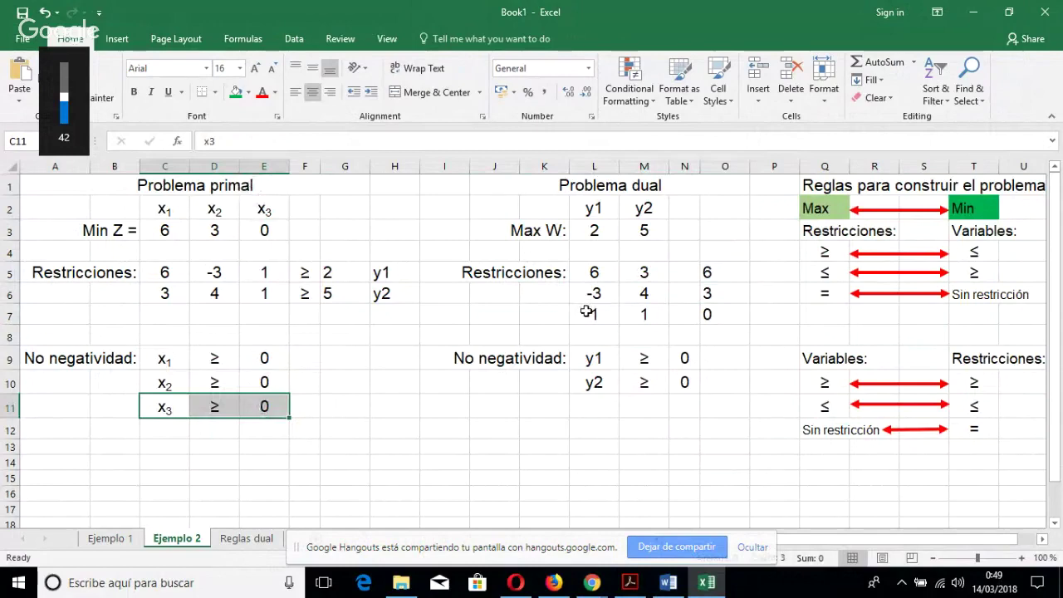
{"action": "left_click_drag", "start_coordinate": [587, 312], "coordinate": [653, 312]}
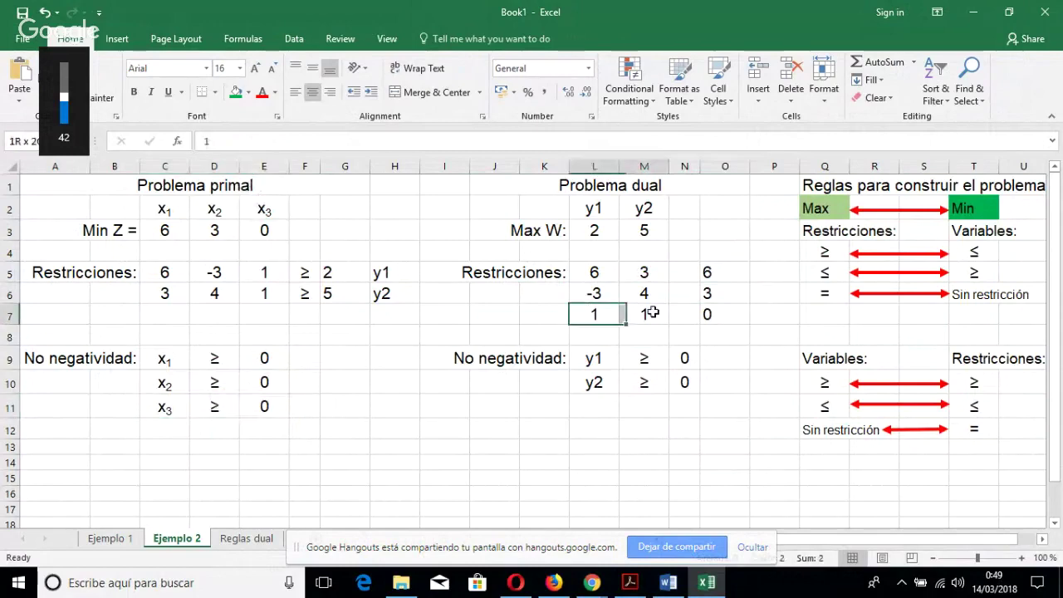
{"action": "left_click", "coordinate": [611, 185]}
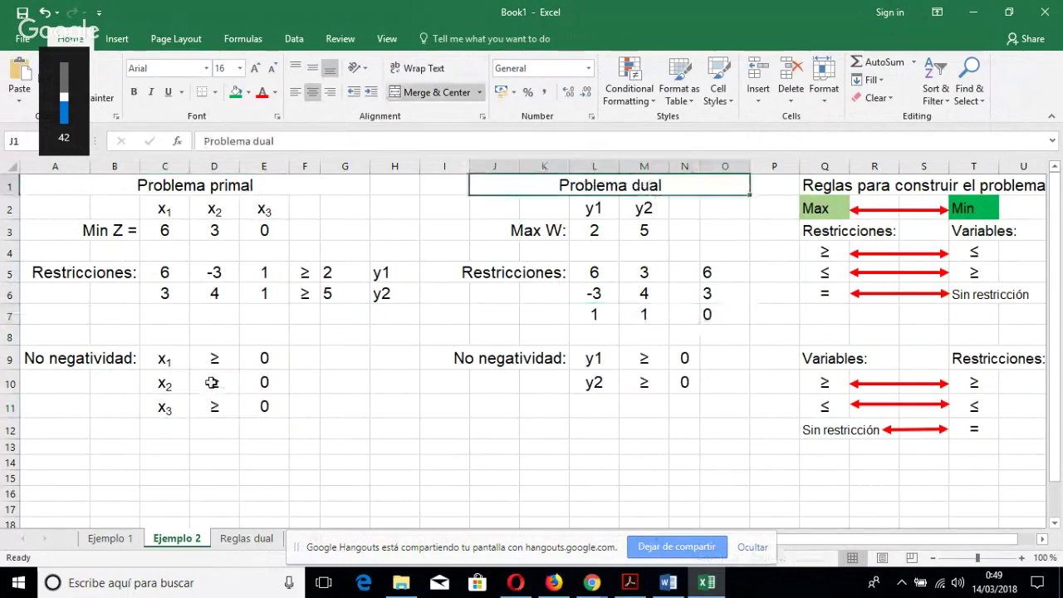
Review the signs of the primal variables in C9:E11 against the Min Variables rules in the Max/Min rules table.
{"action": "left_click", "coordinate": [215, 357]}
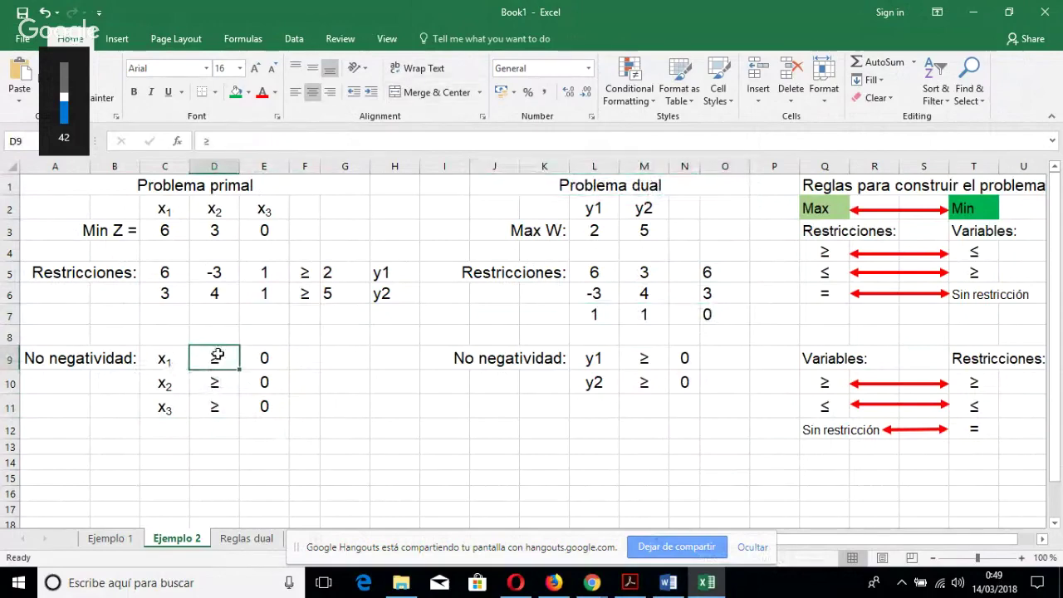
{"action": "left_click_drag", "start_coordinate": [158, 359], "coordinate": [277, 408]}
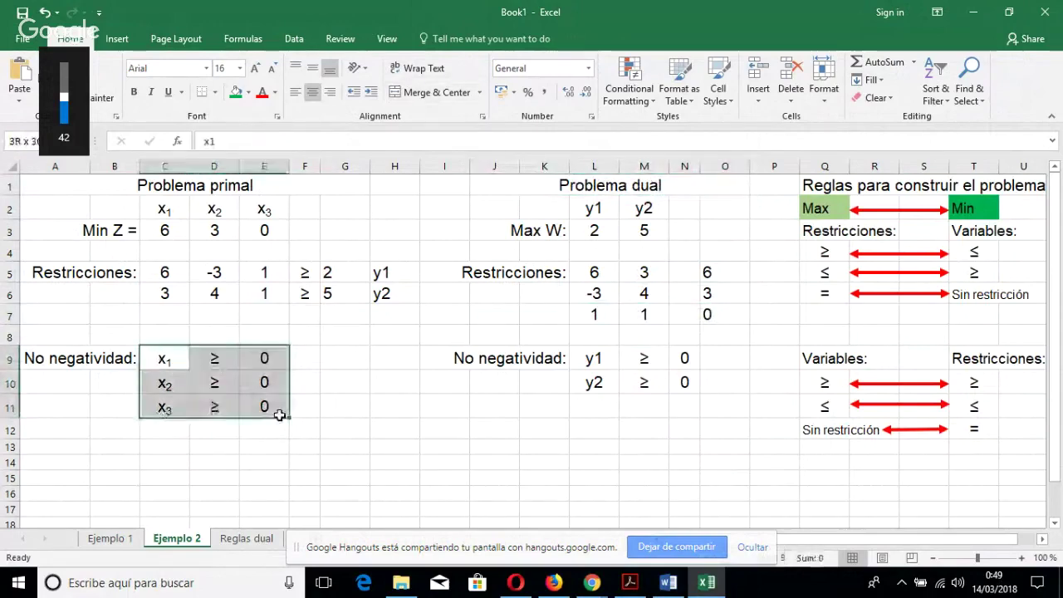
{"action": "left_click", "coordinate": [235, 366]}
{"action": "left_click_drag", "start_coordinate": [1026, 237], "coordinate": [1024, 291]}
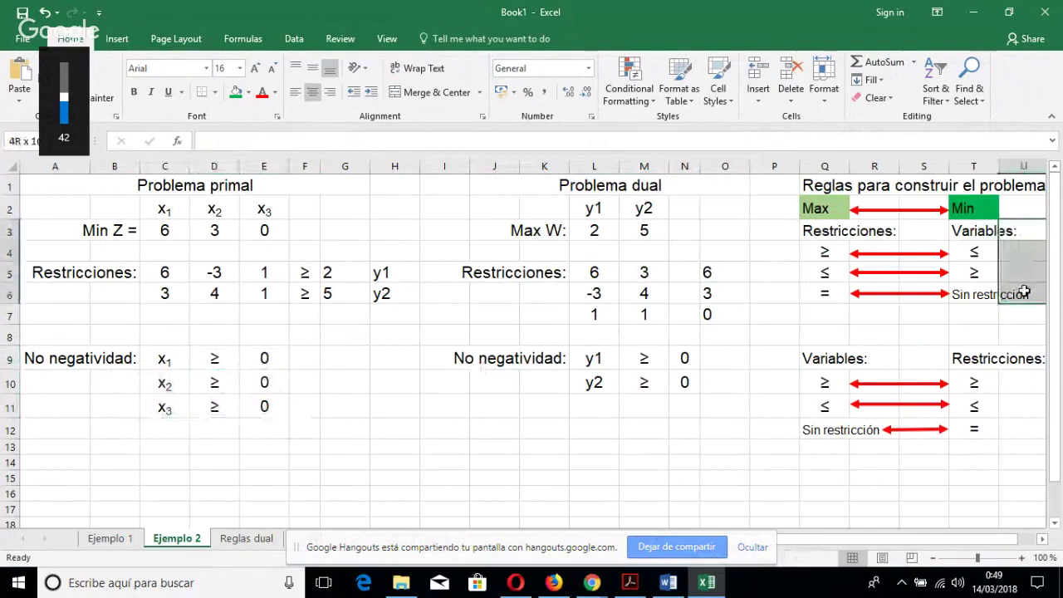
{"action": "left_click", "coordinate": [974, 231]}
{"action": "left_click_drag", "start_coordinate": [974, 231], "coordinate": [1021, 294]}
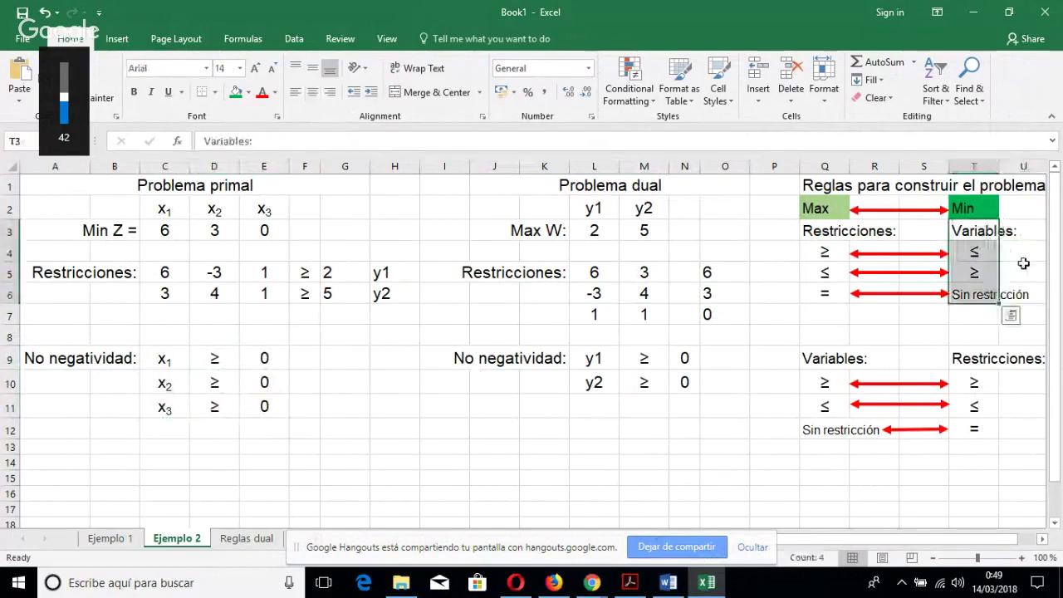
{"action": "left_click", "coordinate": [1023, 271]}
{"action": "left_click_drag", "start_coordinate": [997, 210], "coordinate": [773, 448]}
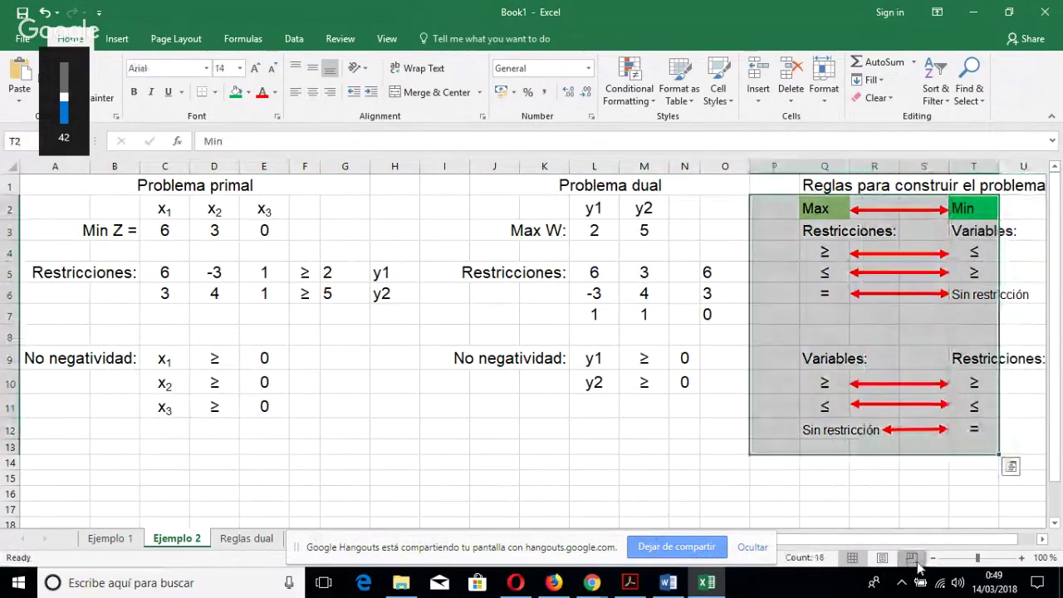
Switch the worksheet to Page Break Preview at 100% zoom, with the primal, dual and rules sections in view.
{"action": "left_click", "coordinate": [913, 559]}
{"action": "left_click", "coordinate": [989, 559]}
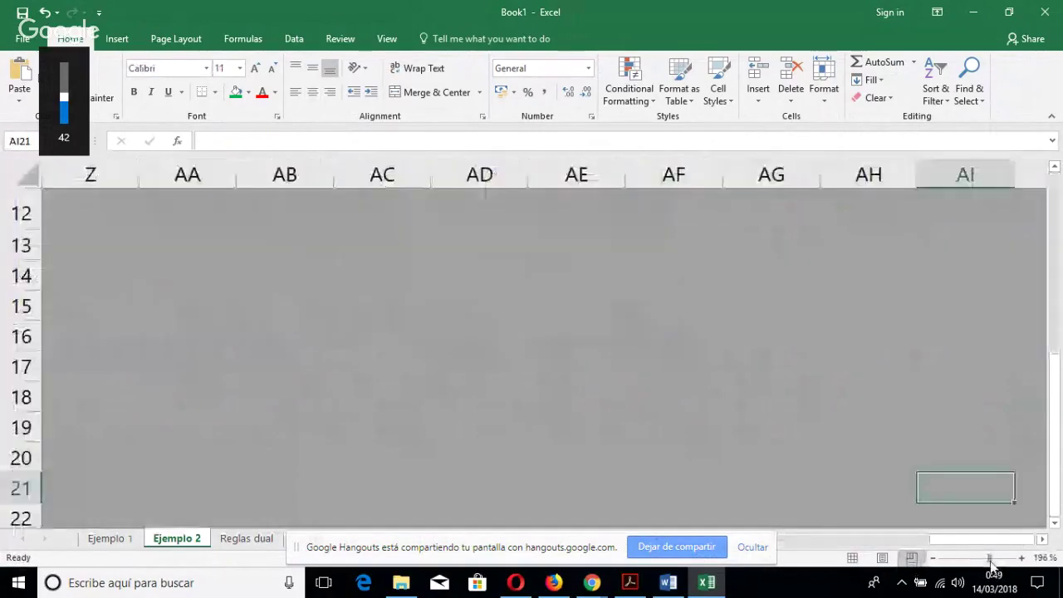
{"action": "left_click_drag", "start_coordinate": [990, 560], "coordinate": [980, 559]}
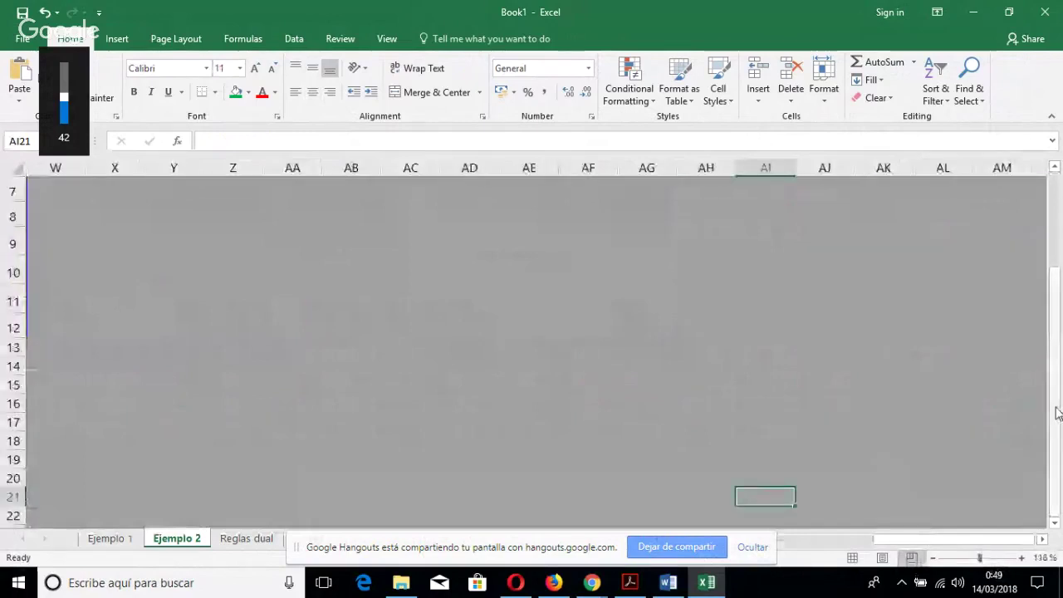
{"action": "scroll", "coordinate": [1056, 413], "scroll_direction": "up", "scroll_amount": 2}
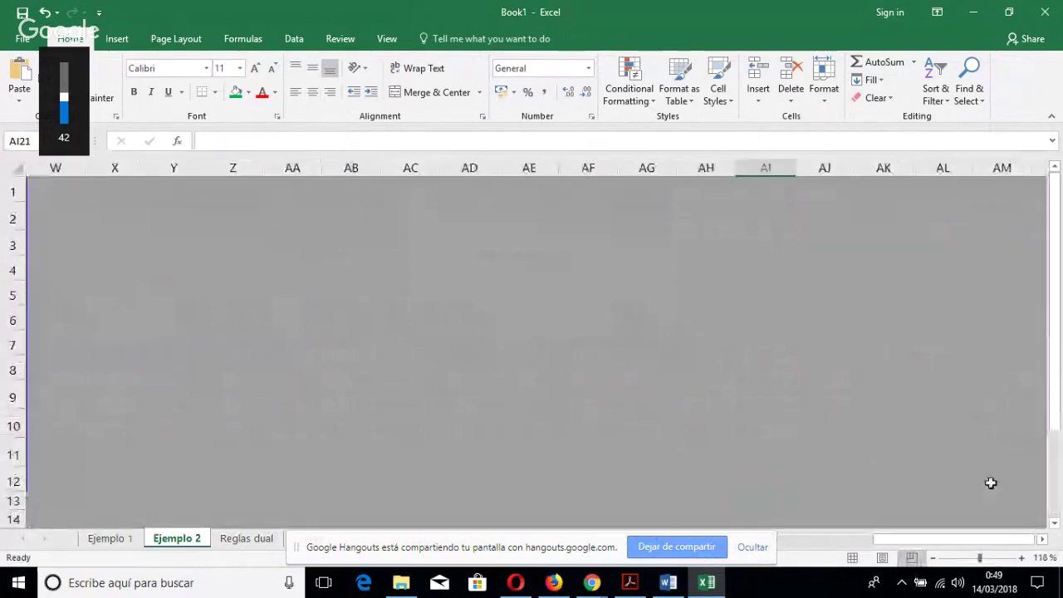
{"action": "left_click", "coordinate": [949, 559]}
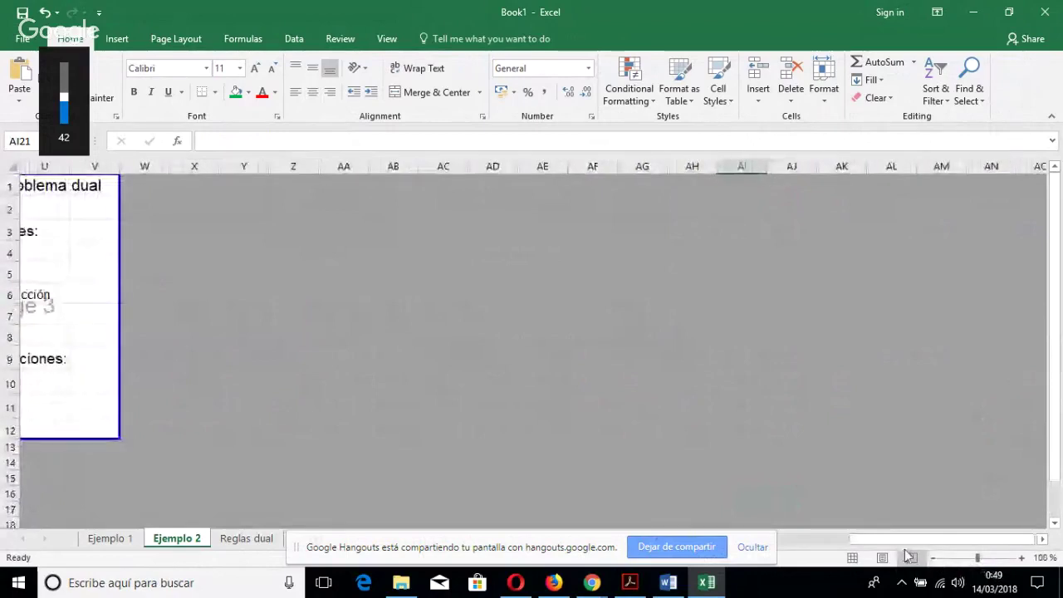
{"action": "left_click_drag", "start_coordinate": [904, 541], "coordinate": [652, 552]}
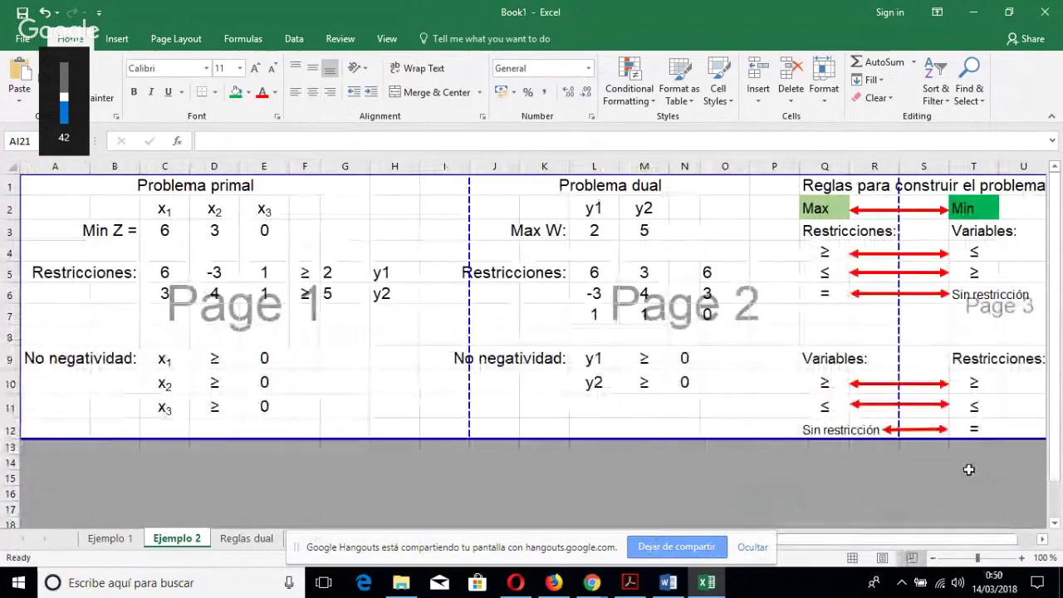
Look up the ≥ sign of x1 under the Min Variables rules and trace it to the matching Max Restricciones sign.
{"action": "left_click", "coordinate": [220, 357]}
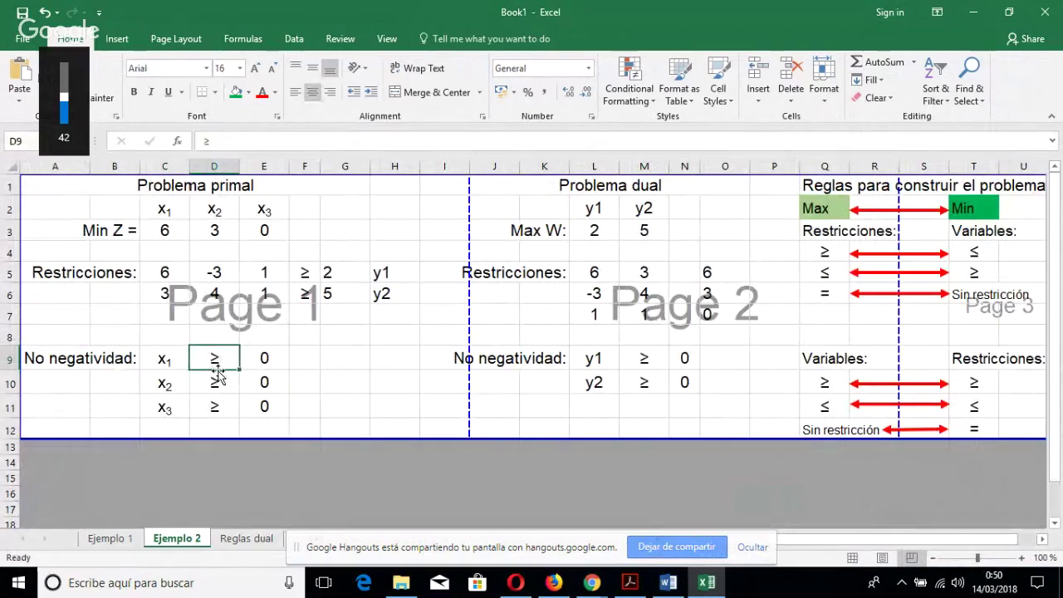
{"action": "left_click", "coordinate": [977, 271]}
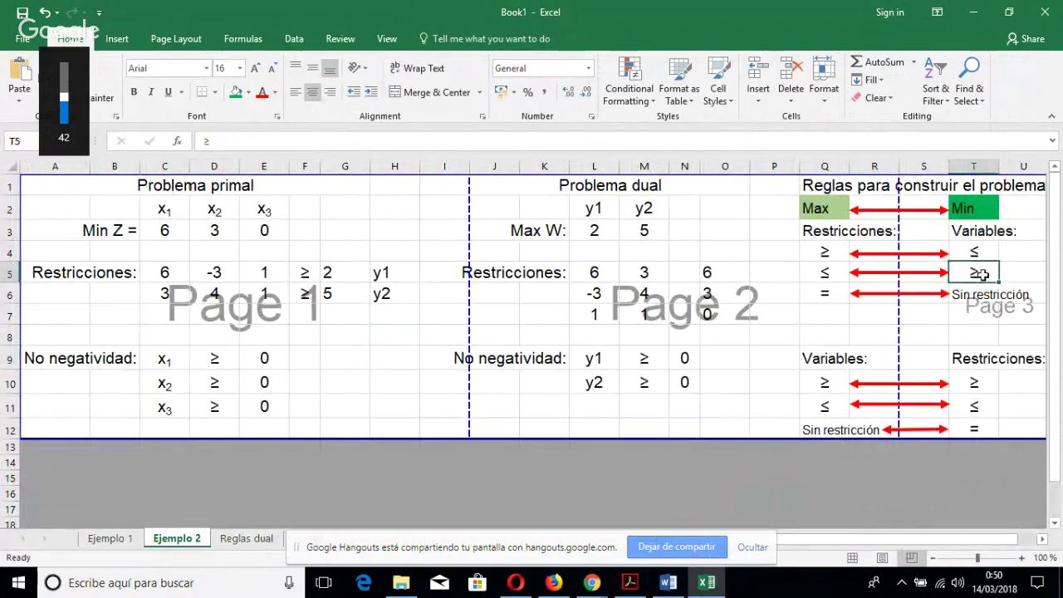
{"action": "left_click_drag", "start_coordinate": [981, 273], "coordinate": [819, 274]}
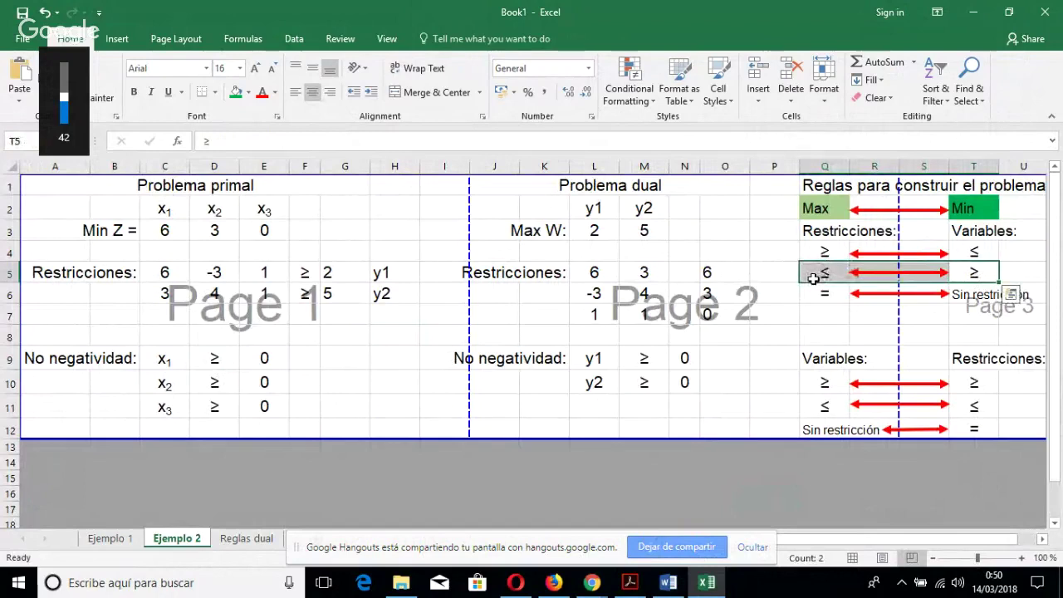
{"action": "left_click_drag", "start_coordinate": [171, 358], "coordinate": [272, 358]}
{"action": "left_click", "coordinate": [229, 358]}
Insert the ≤ symbol in N5 as the sign of the first dual constraint.
{"action": "left_click", "coordinate": [686, 270]}
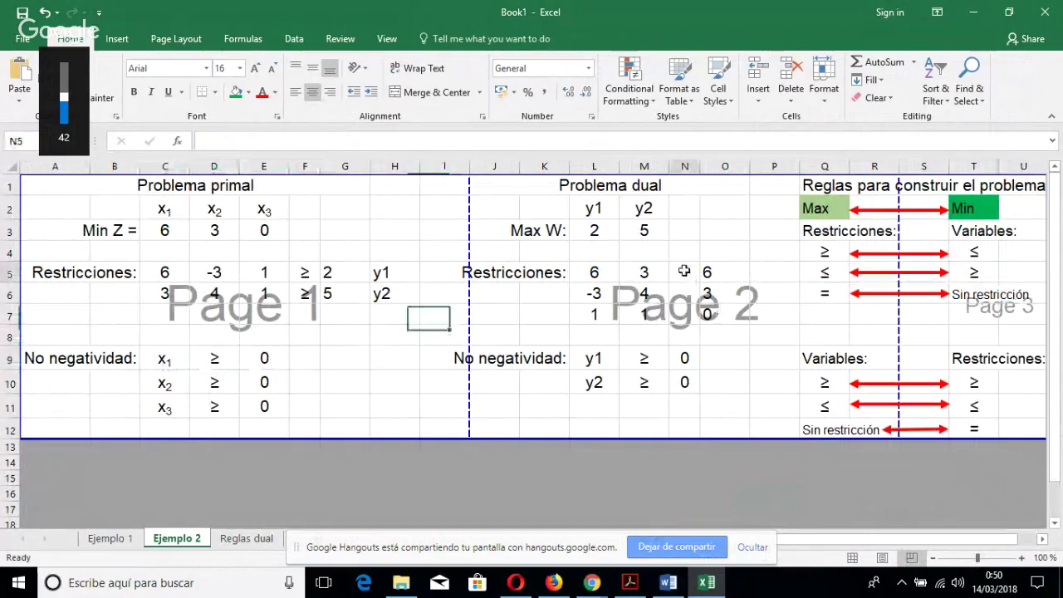
{"action": "left_click", "coordinate": [134, 41]}
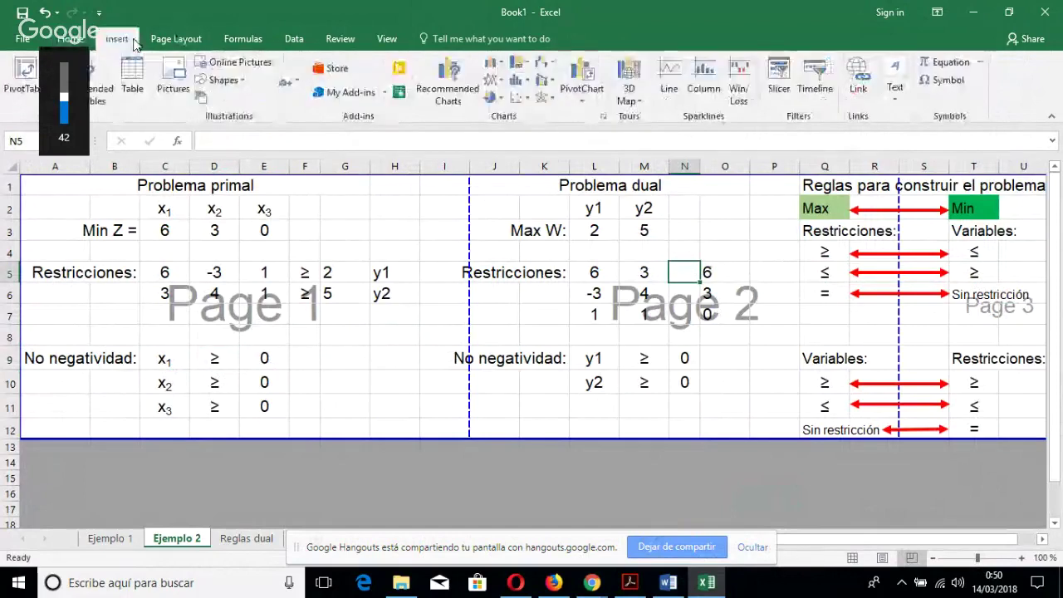
{"action": "left_click", "coordinate": [947, 81]}
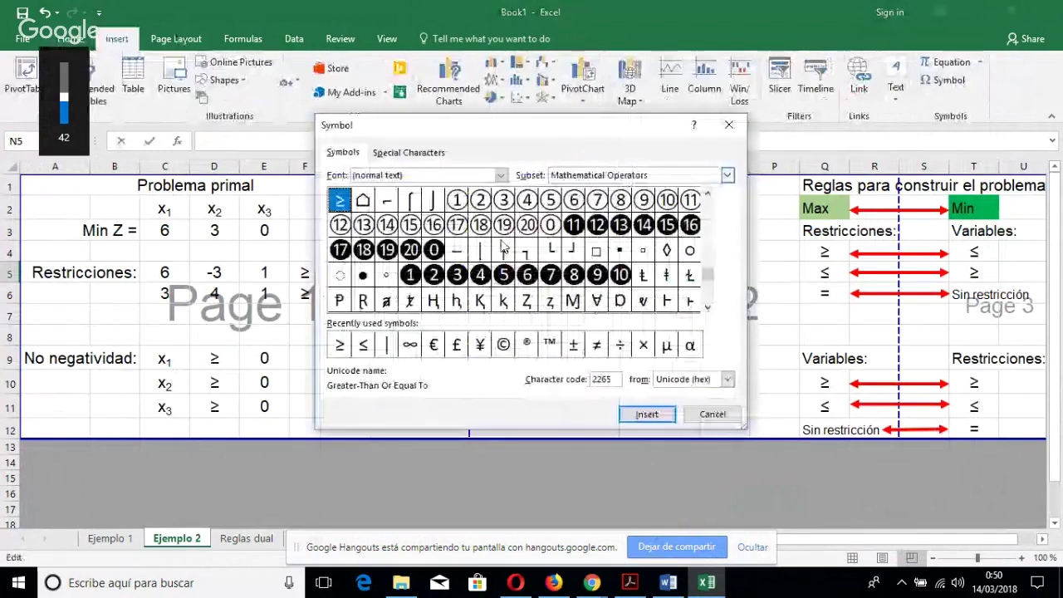
{"action": "double_click", "coordinate": [363, 345]}
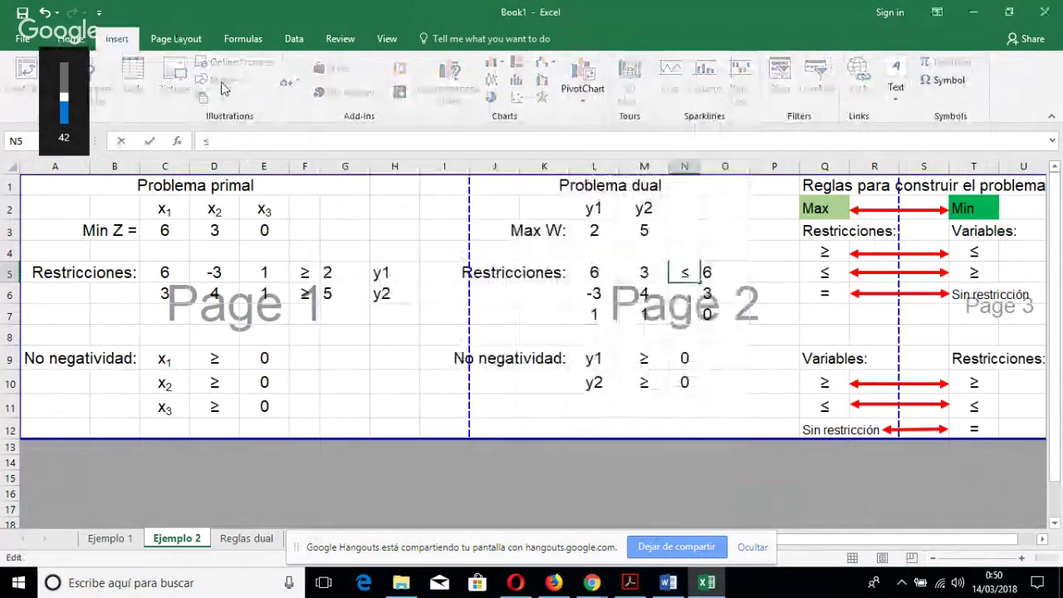
{"action": "key", "text": "ctrl+Return"}
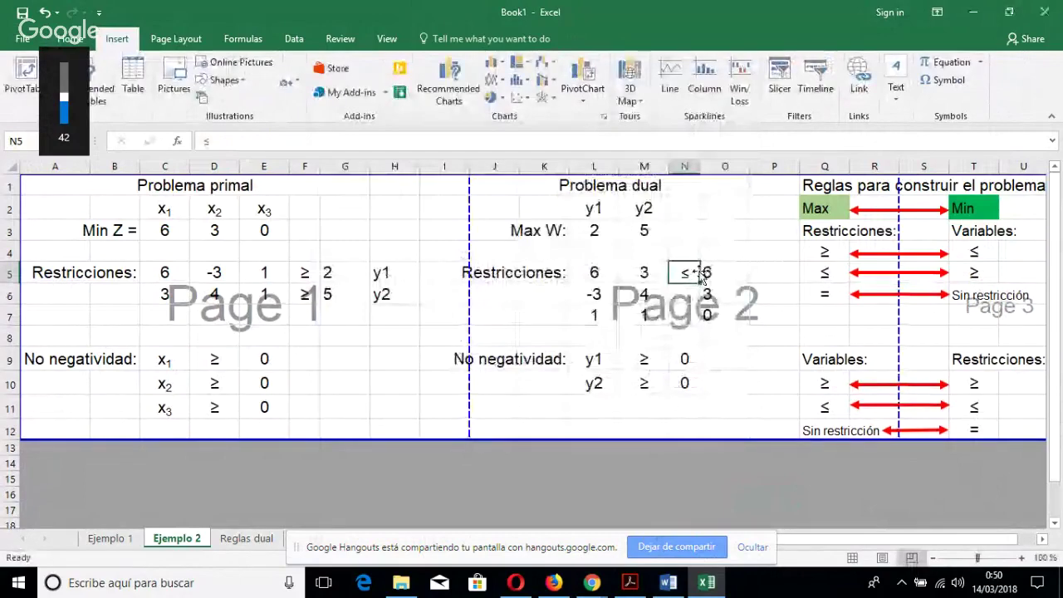
Set the font of the ≤ sign in N5 to Arial.
{"action": "left_click", "coordinate": [71, 38]}
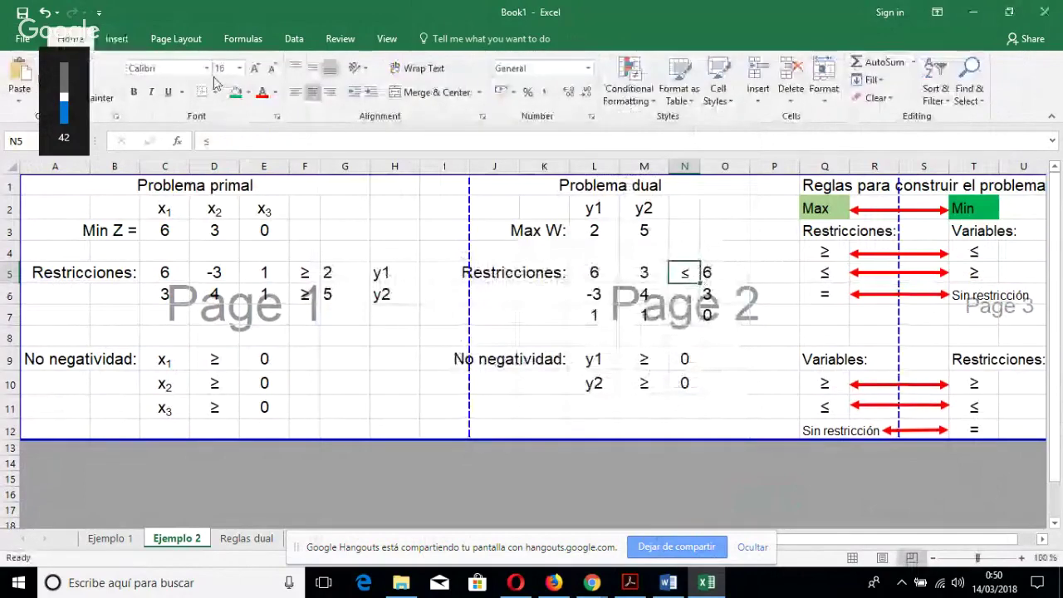
{"action": "left_click", "coordinate": [206, 68]}
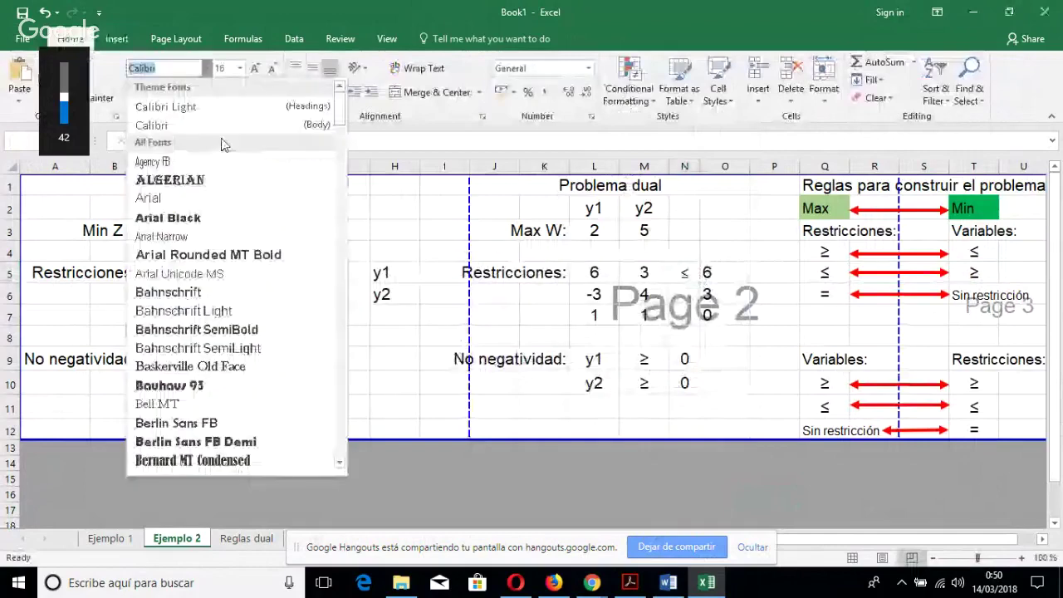
{"action": "left_click", "coordinate": [789, 309]}
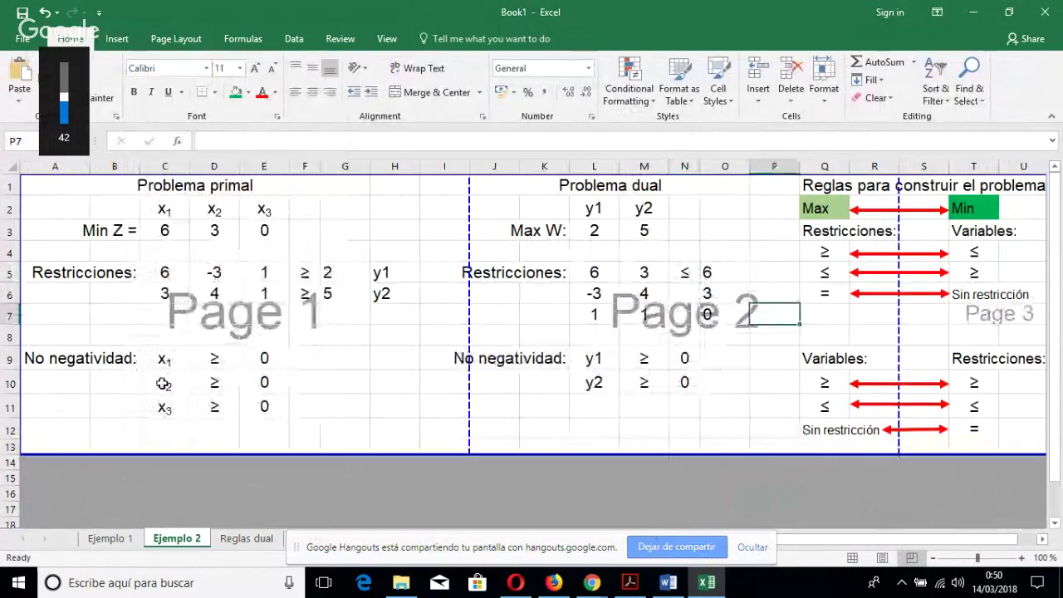
Match x2 ≥ 0 with the second dual constraint and trace its sign from Min Variables to the Max Restricciones rule.
{"action": "left_click_drag", "start_coordinate": [163, 384], "coordinate": [287, 391]}
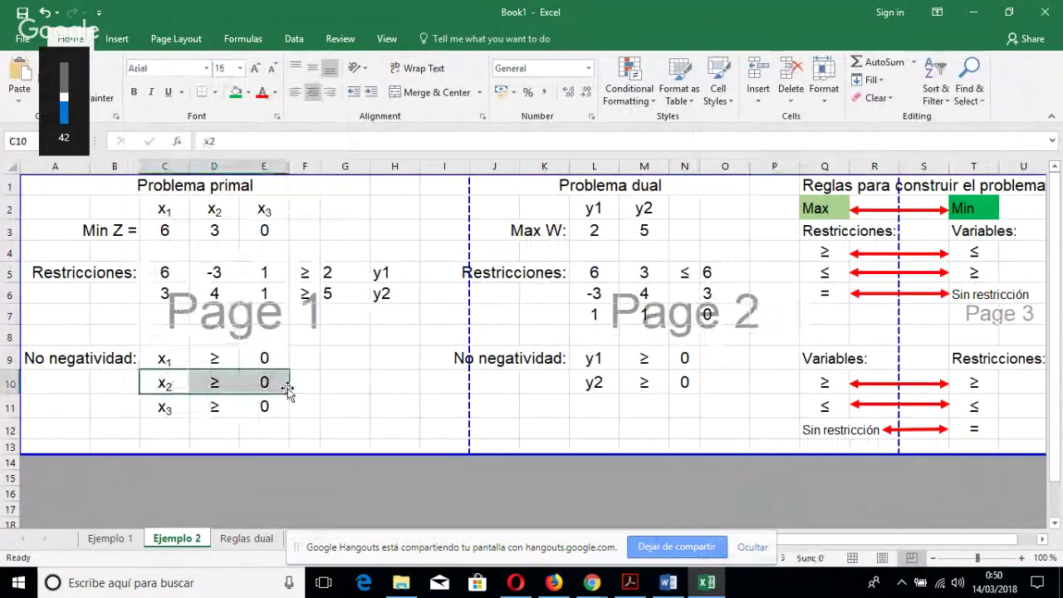
{"action": "left_click_drag", "start_coordinate": [612, 293], "coordinate": [692, 299]}
{"action": "left_click", "coordinate": [224, 383]}
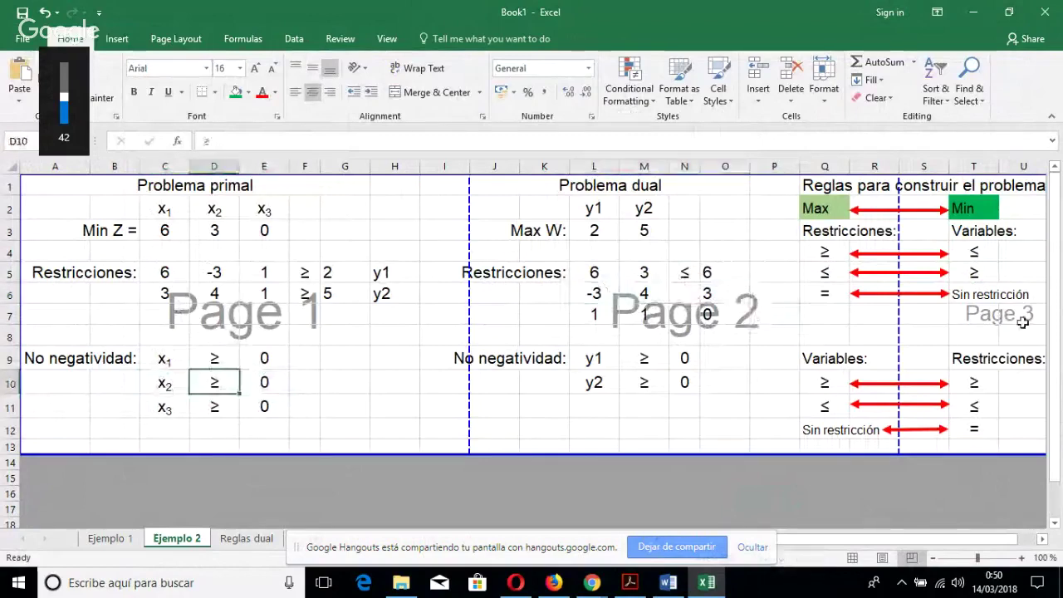
{"action": "left_click_drag", "start_coordinate": [985, 248], "coordinate": [827, 273]}
{"action": "left_click", "coordinate": [981, 273]}
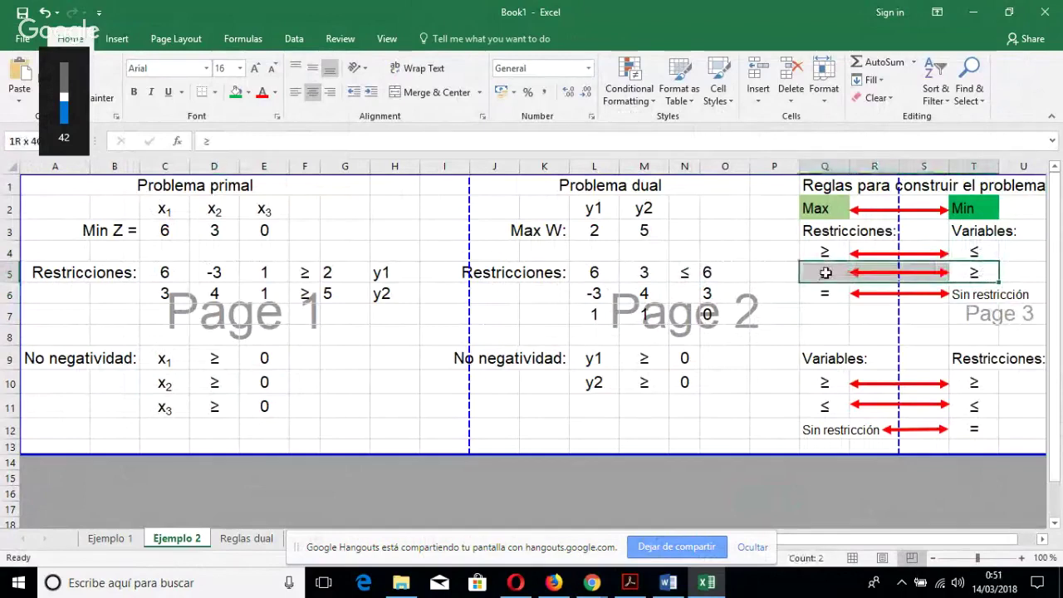
Copy the ≤ sign from N5 down to N6 for the second dual constraint.
{"action": "left_click", "coordinate": [696, 285]}
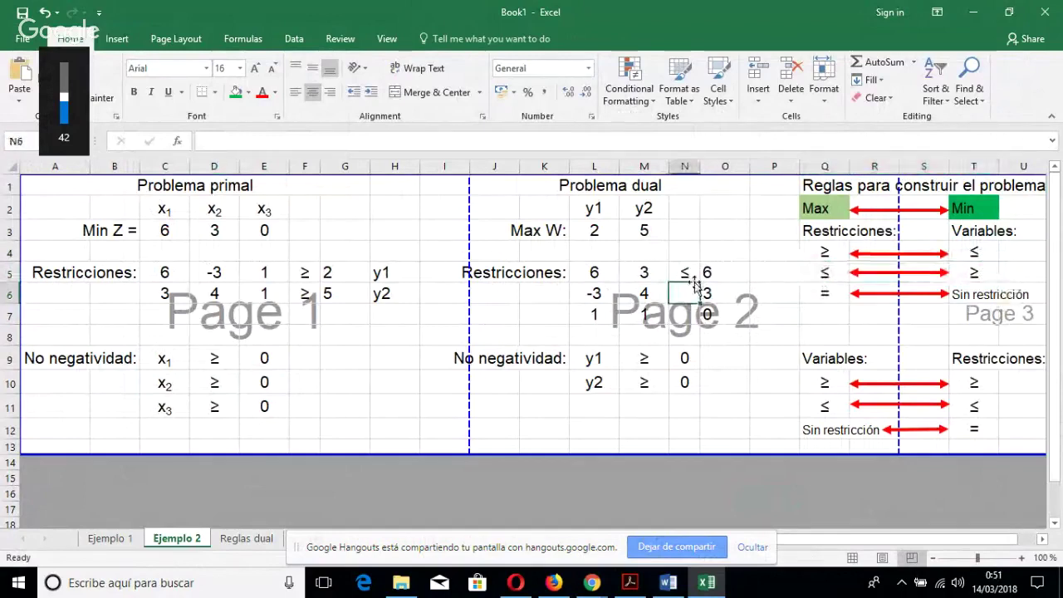
{"action": "left_click", "coordinate": [685, 272]}
{"action": "left_click_drag", "start_coordinate": [701, 283], "coordinate": [702, 304]}
{"action": "left_click", "coordinate": [725, 358]}
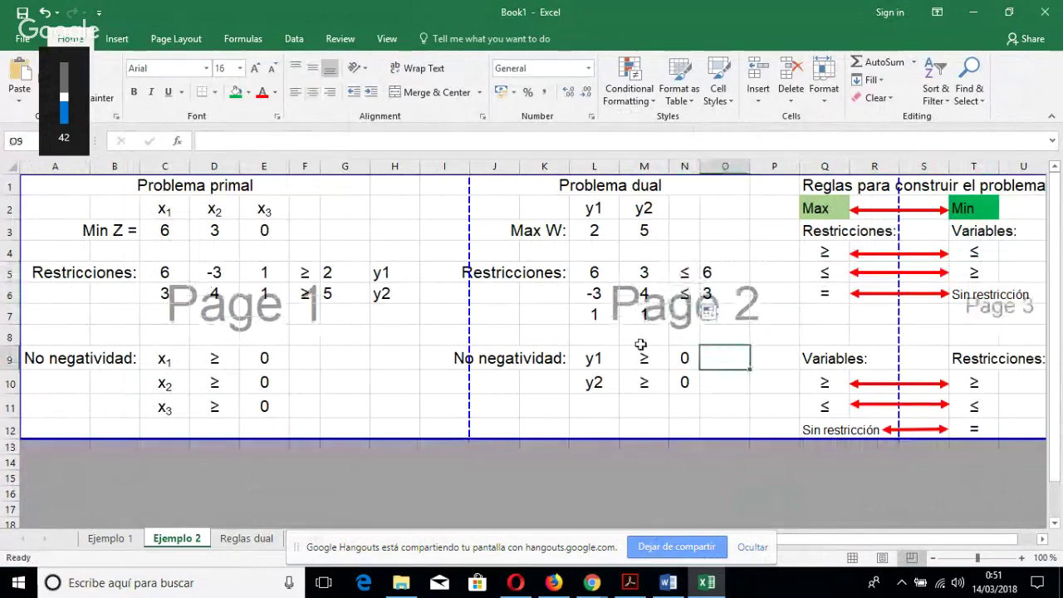
Check the rule for x3 ≥ 0 and copy the ≤ sign from N6 down to N7 to complete the third dual constraint.
{"action": "left_click_drag", "start_coordinate": [183, 409], "coordinate": [275, 411]}
{"action": "left_click_drag", "start_coordinate": [977, 250], "coordinate": [826, 273]}
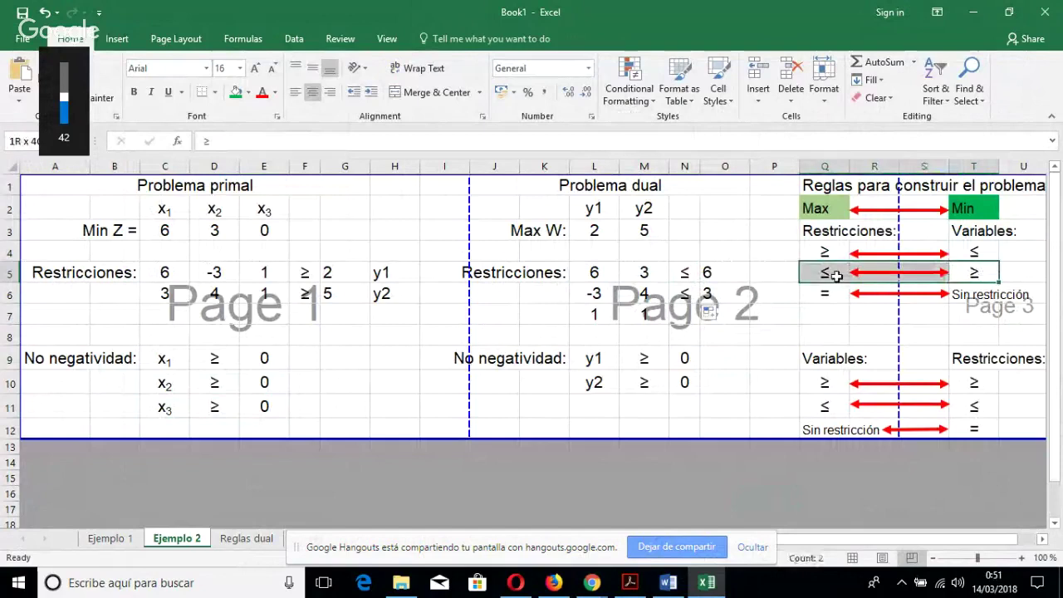
{"action": "left_click", "coordinate": [691, 298]}
{"action": "left_click_drag", "start_coordinate": [700, 308], "coordinate": [700, 324]}
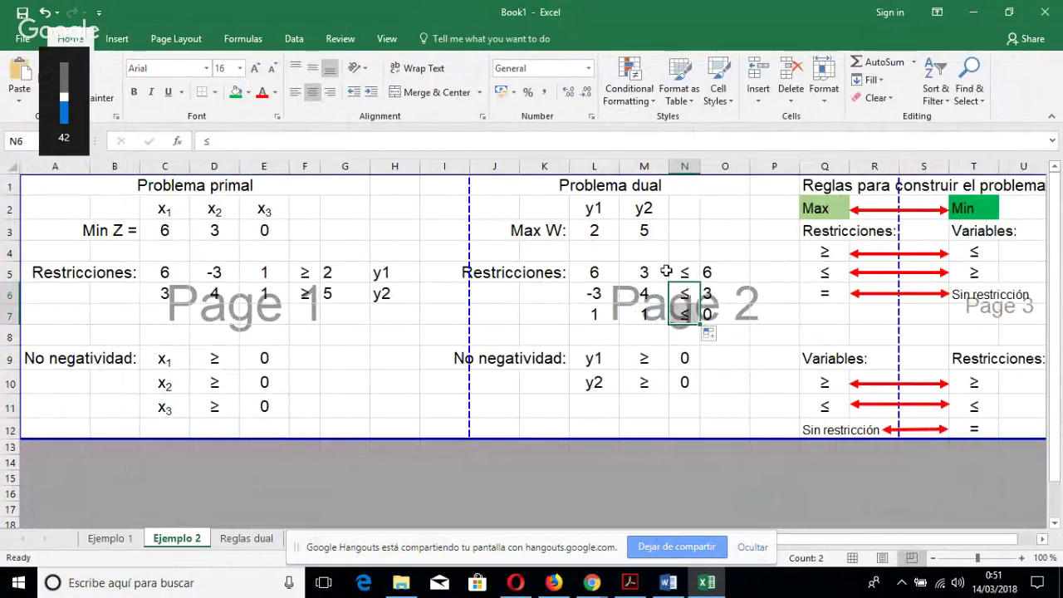
{"action": "left_click_drag", "start_coordinate": [592, 273], "coordinate": [716, 312]}
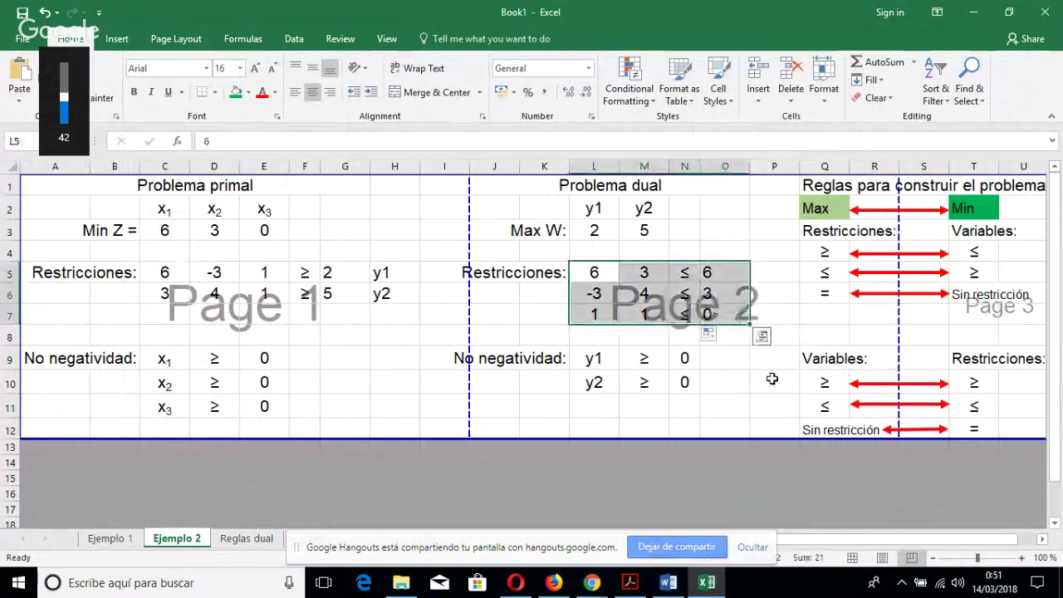
{"action": "left_click", "coordinate": [771, 379]}
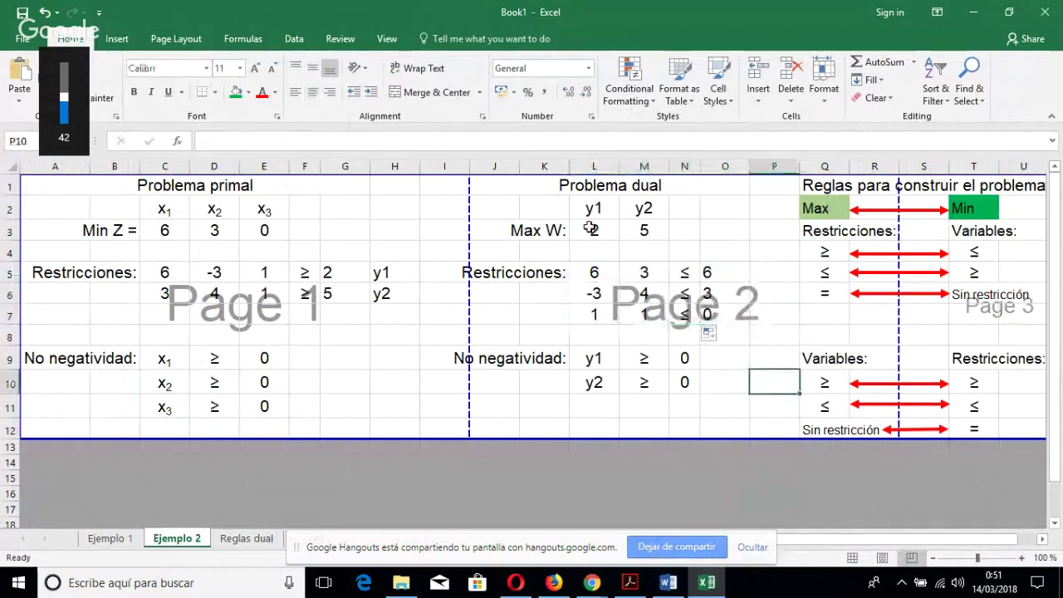
Review the finished dual problem: the Max W coefficients, the constraint block L5:O7 and the non-negativity conditions for y1 and y2.
{"action": "mouse_move", "coordinate": [590, 229]}
{"action": "left_mouse_down"}
{"action": "mouse_move", "coordinate": [591, 216]}
{"action": "mouse_move", "coordinate": [600, 233]}
{"action": "left_mouse_up"}
{"action": "key", "text": "Right"}
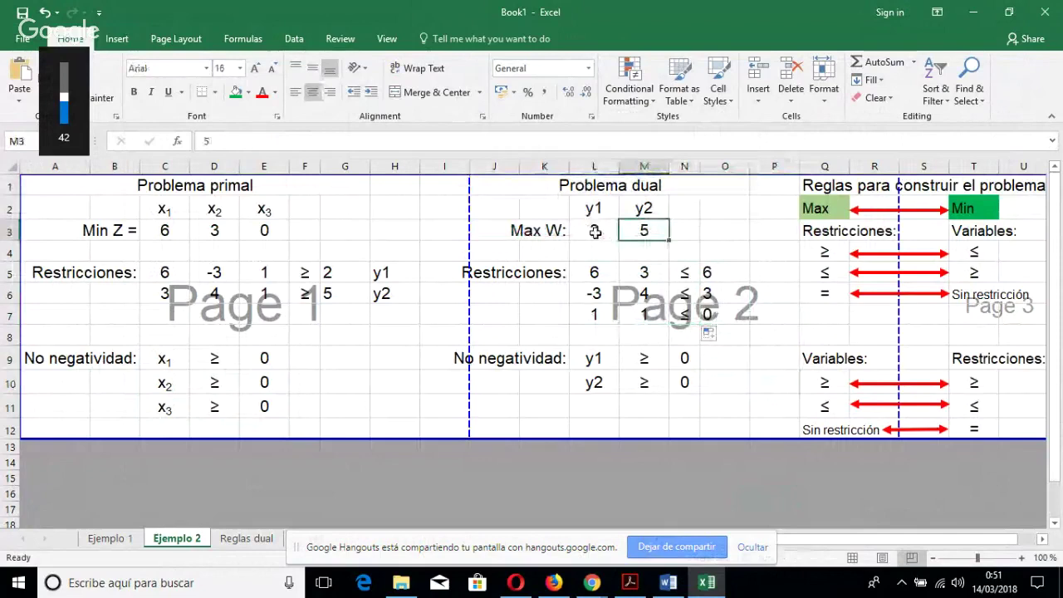
{"action": "left_click_drag", "start_coordinate": [594, 274], "coordinate": [725, 314]}
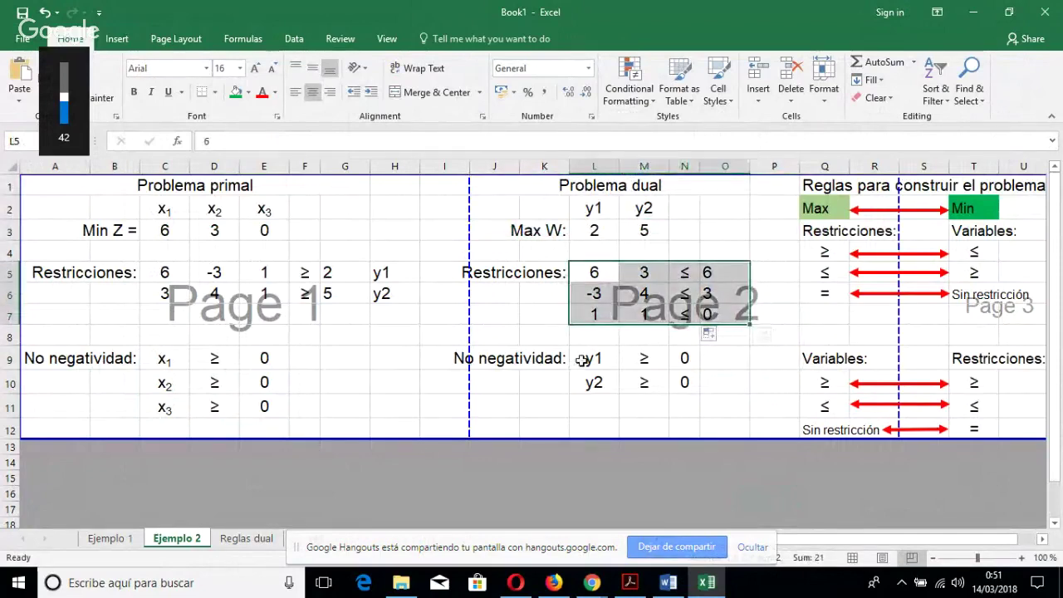
{"action": "left_click_drag", "start_coordinate": [582, 360], "coordinate": [681, 387]}
{"action": "left_click", "coordinate": [724, 358]}
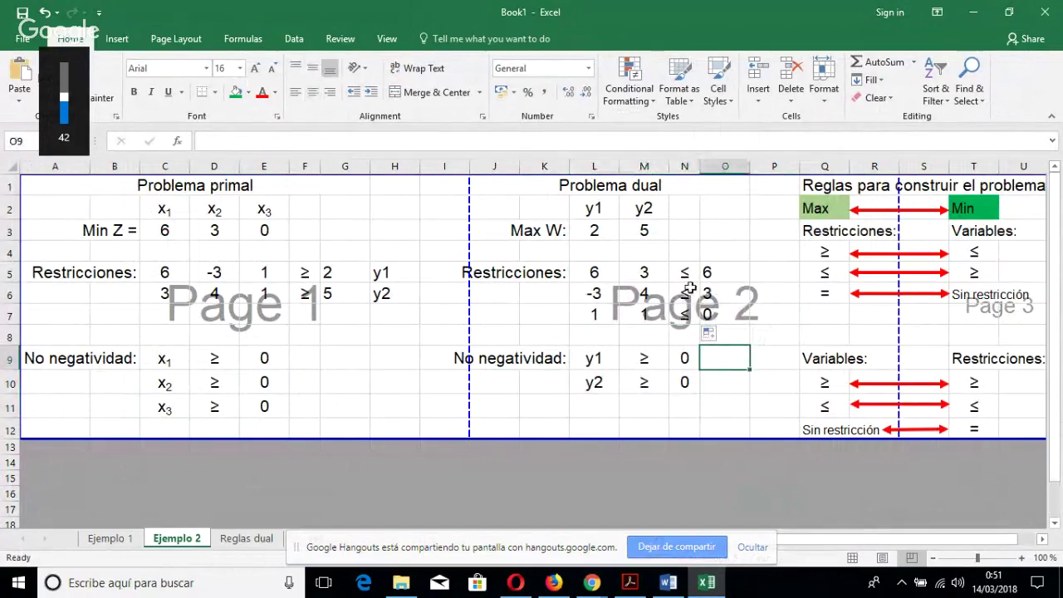
{"action": "left_click_drag", "start_coordinate": [596, 218], "coordinate": [660, 207]}
{"action": "left_click", "coordinate": [638, 241]}
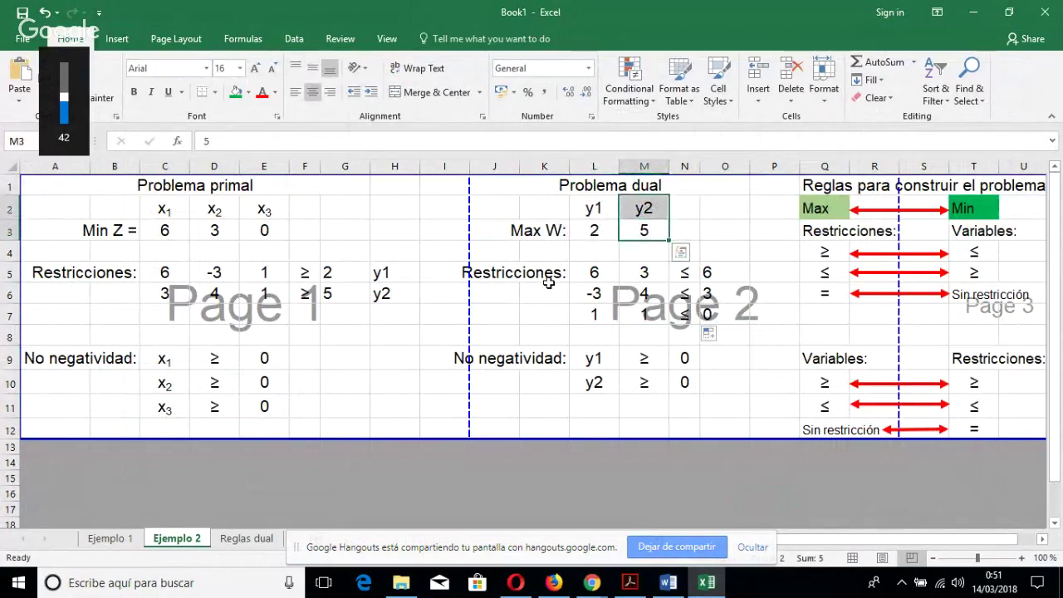
Read through the first two dual constraints, matching the coefficients in L5:M6 with y1 and y2 and checking their signs and right-hand sides.
{"action": "left_click", "coordinate": [594, 272]}
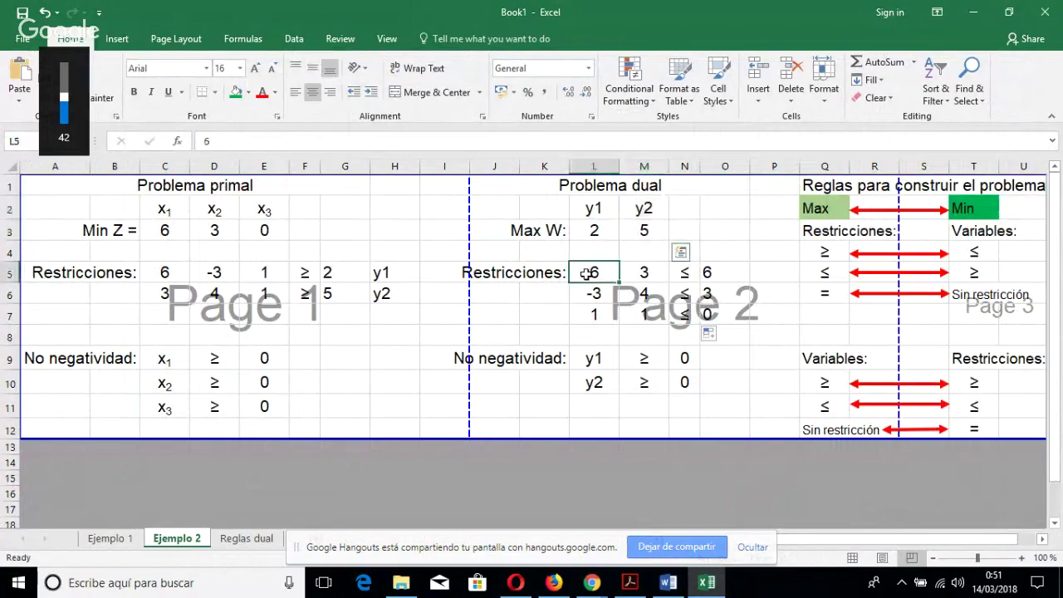
{"action": "left_click", "coordinate": [594, 210]}
{"action": "left_click", "coordinate": [644, 274]}
{"action": "left_click", "coordinate": [656, 208]}
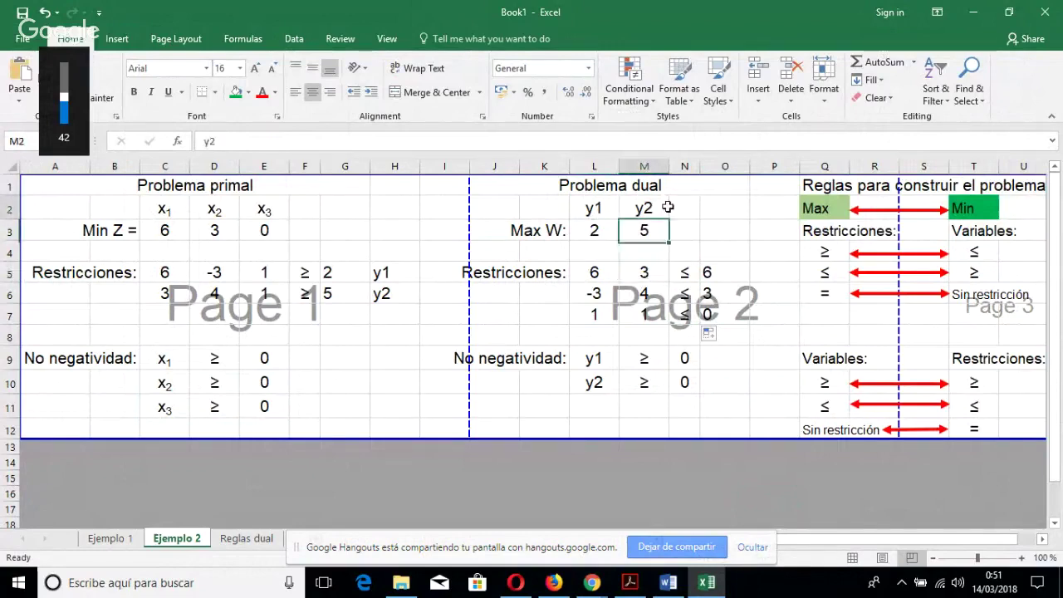
{"action": "left_click", "coordinate": [596, 297]}
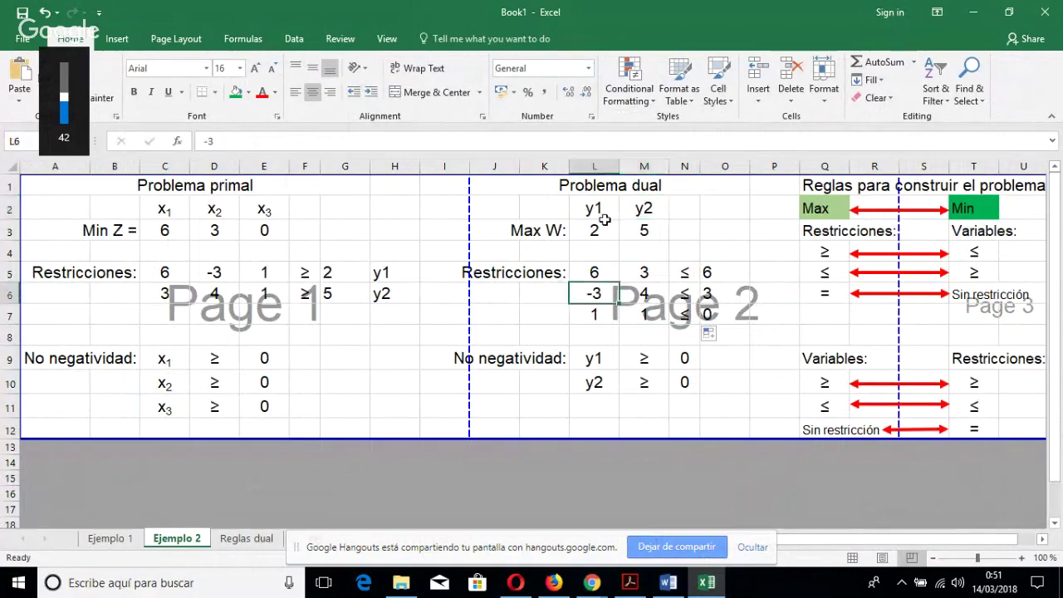
{"action": "left_click", "coordinate": [595, 211]}
{"action": "left_click", "coordinate": [646, 295]}
{"action": "left_click", "coordinate": [657, 209]}
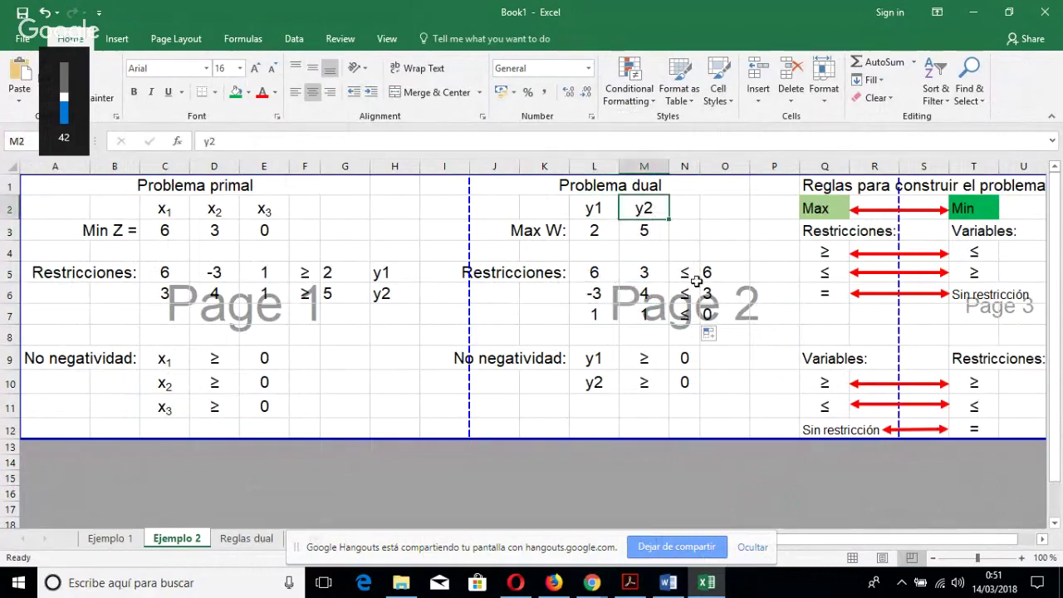
{"action": "left_click", "coordinate": [696, 282]}
{"action": "left_click", "coordinate": [724, 295]}
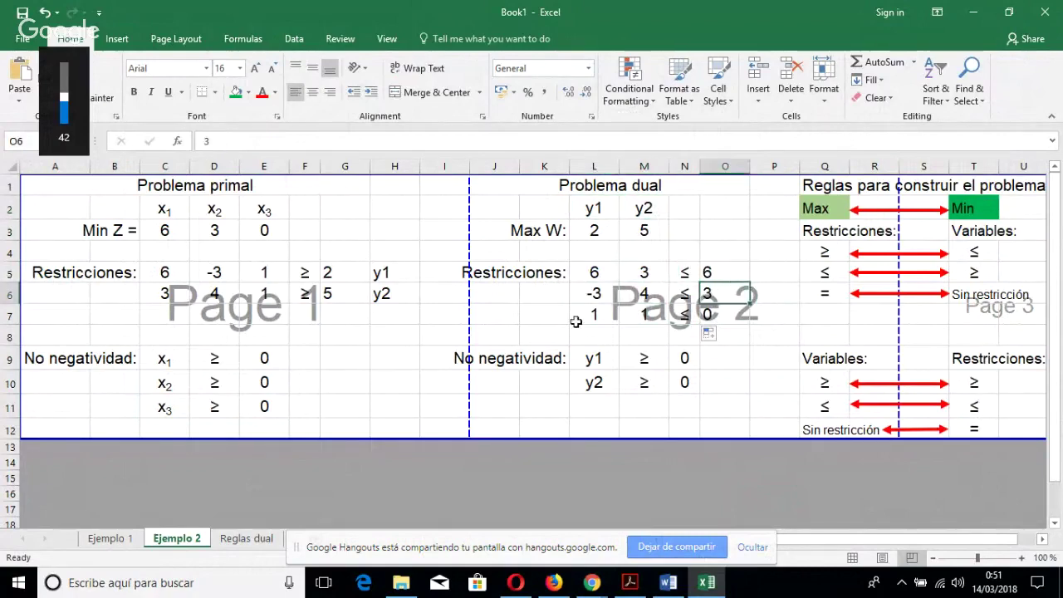
Match the third dual constraint's coefficients with y1 and y2, and check the non-negativity conditions in L9:N10.
{"action": "left_click", "coordinate": [594, 317]}
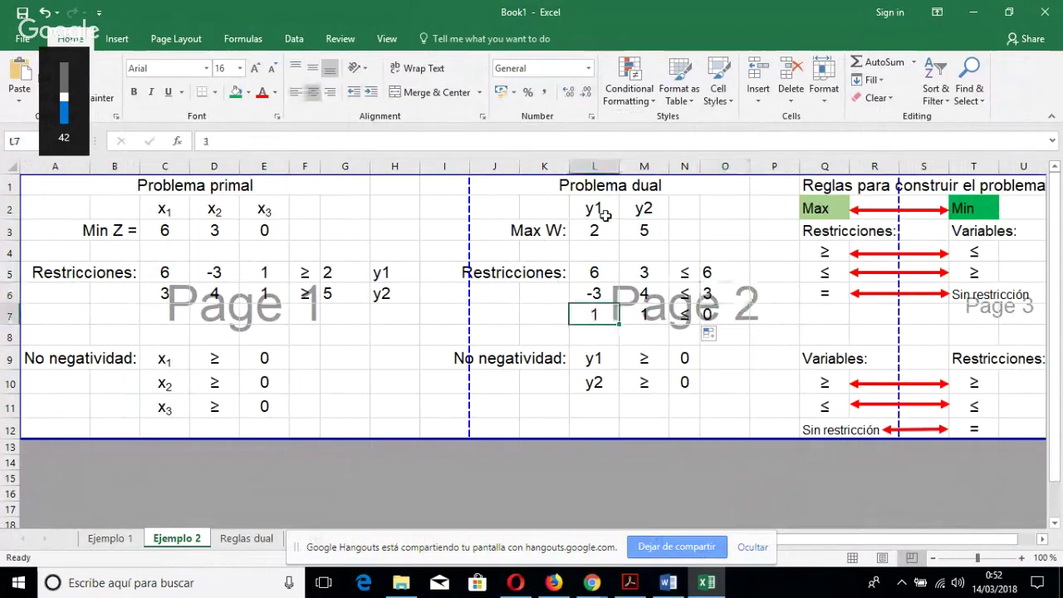
{"action": "left_click", "coordinate": [599, 211]}
{"action": "left_click", "coordinate": [631, 305]}
{"action": "left_click", "coordinate": [661, 209]}
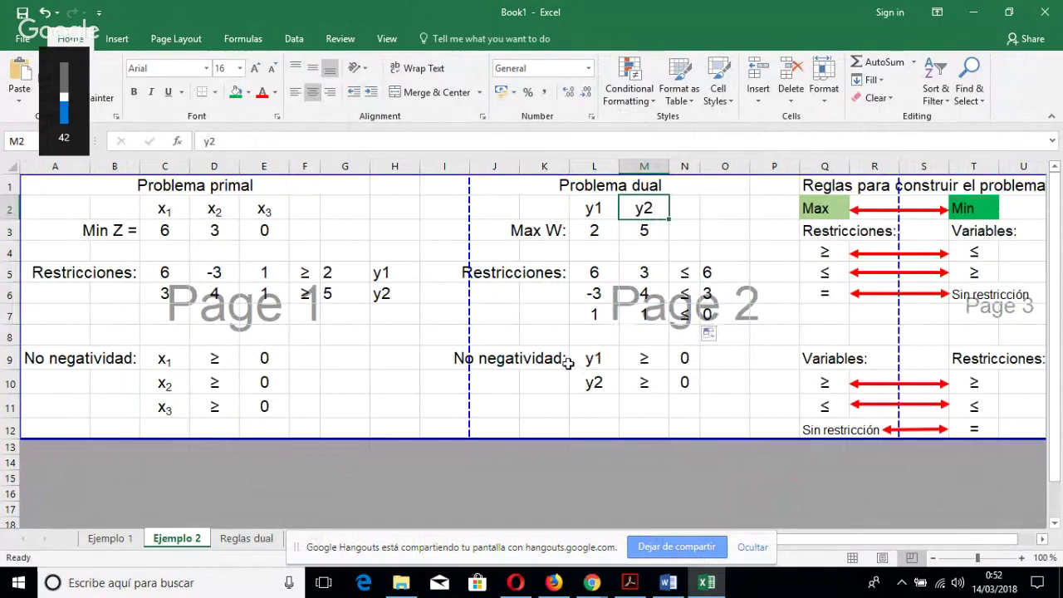
{"action": "left_click", "coordinate": [610, 365]}
{"action": "left_click_drag", "start_coordinate": [613, 366], "coordinate": [687, 380]}
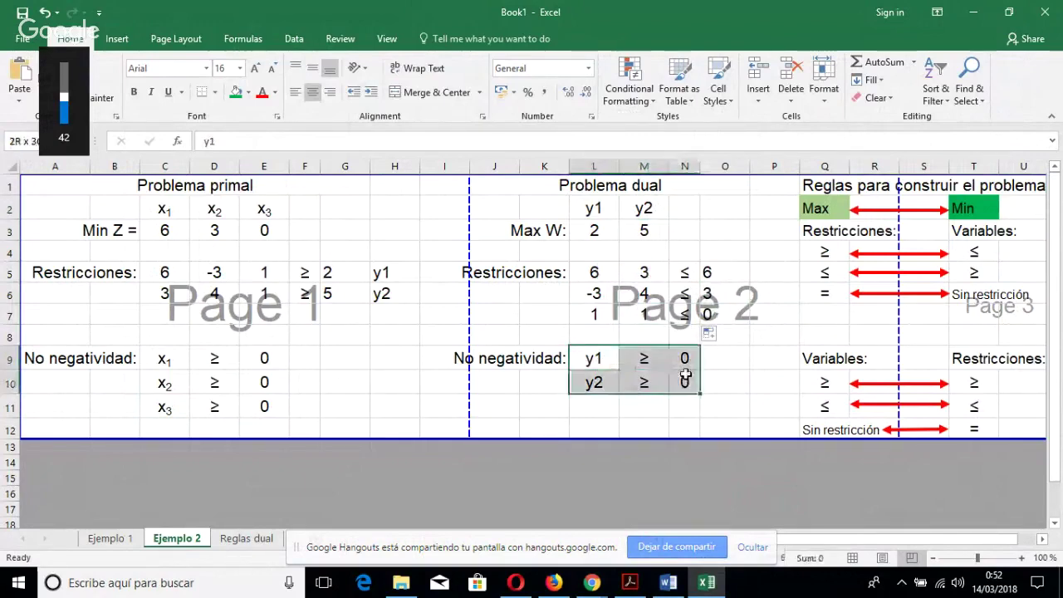
{"action": "left_click_drag", "start_coordinate": [604, 384], "coordinate": [693, 387]}
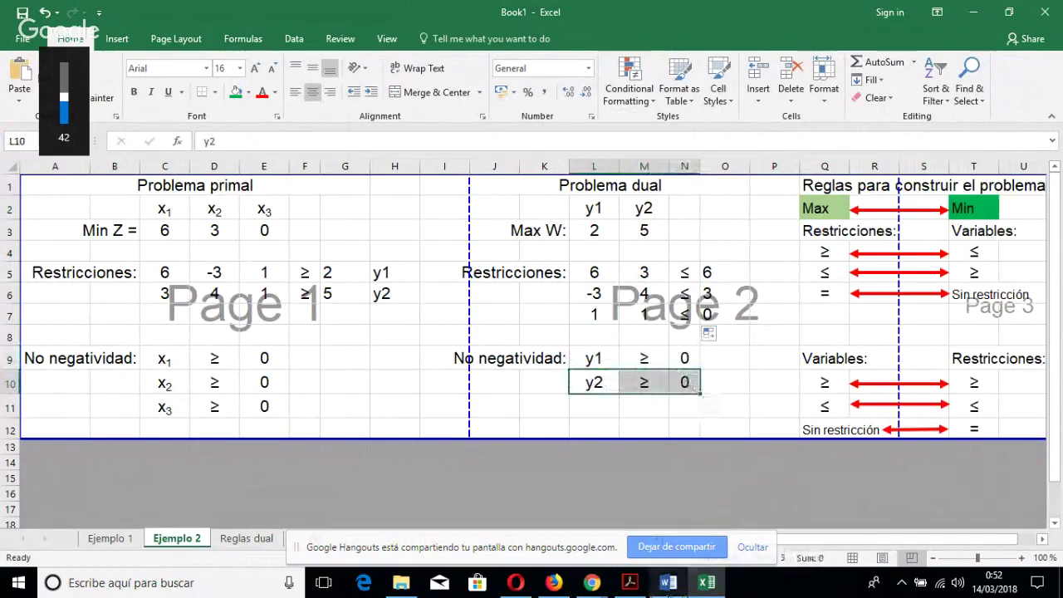
Switch to the Word document and find the "Problema en forma dual" section of Ejemplo 2.
{"action": "left_click", "coordinate": [671, 591]}
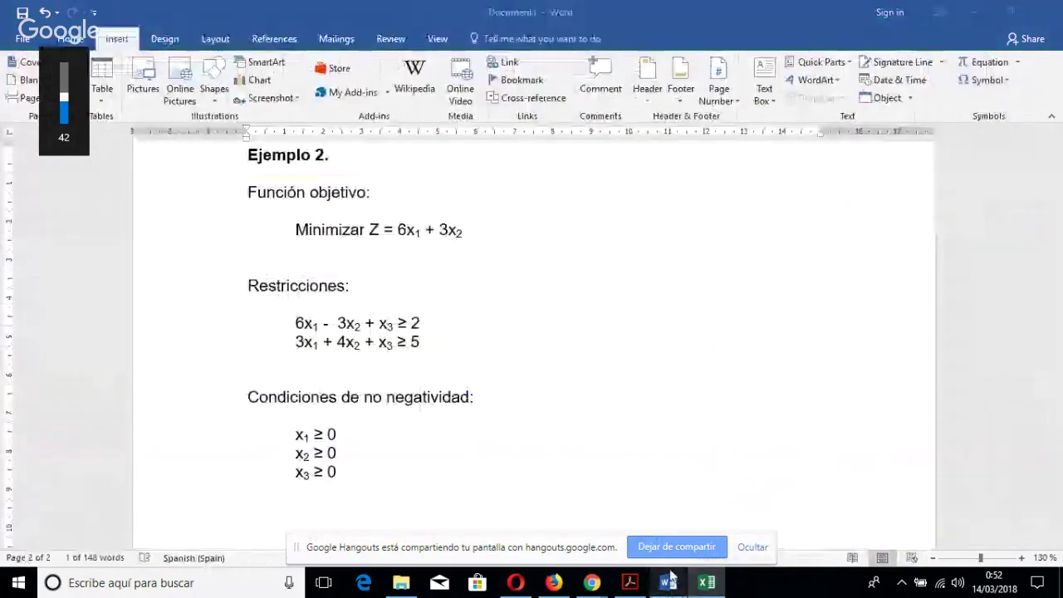
{"action": "scroll", "coordinate": [537, 439], "scroll_direction": "down", "scroll_amount": 1}
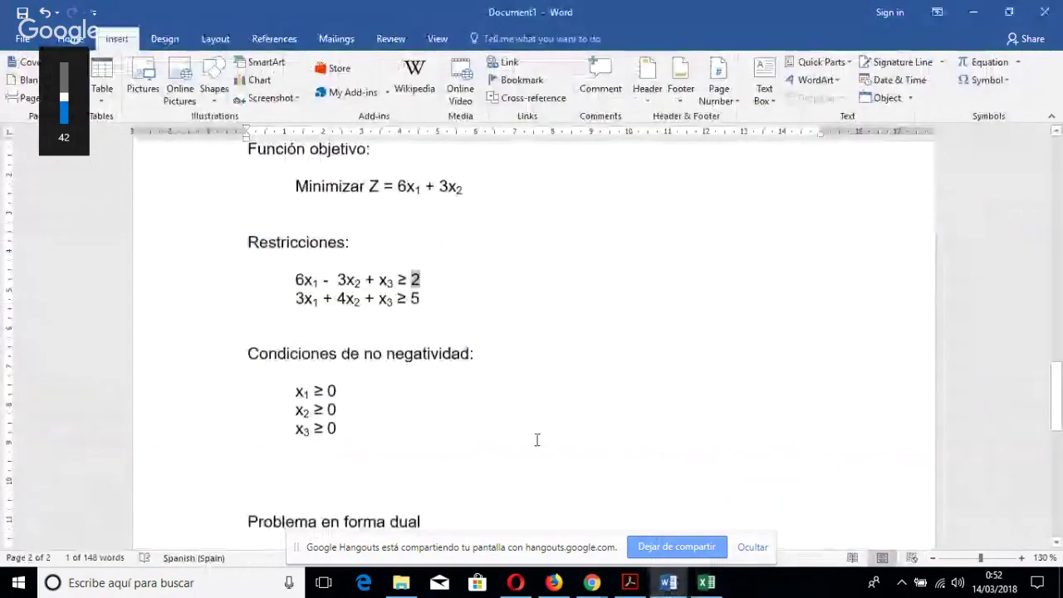
{"action": "scroll", "coordinate": [537, 440], "scroll_direction": "down", "scroll_amount": 7}
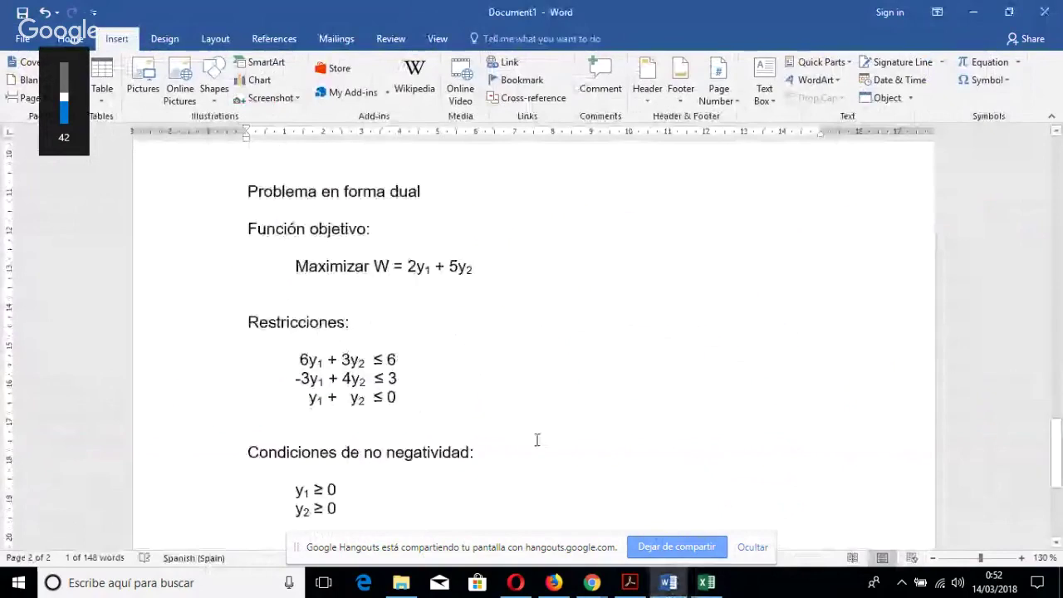
{"action": "mouse_move", "coordinate": [703, 588]}
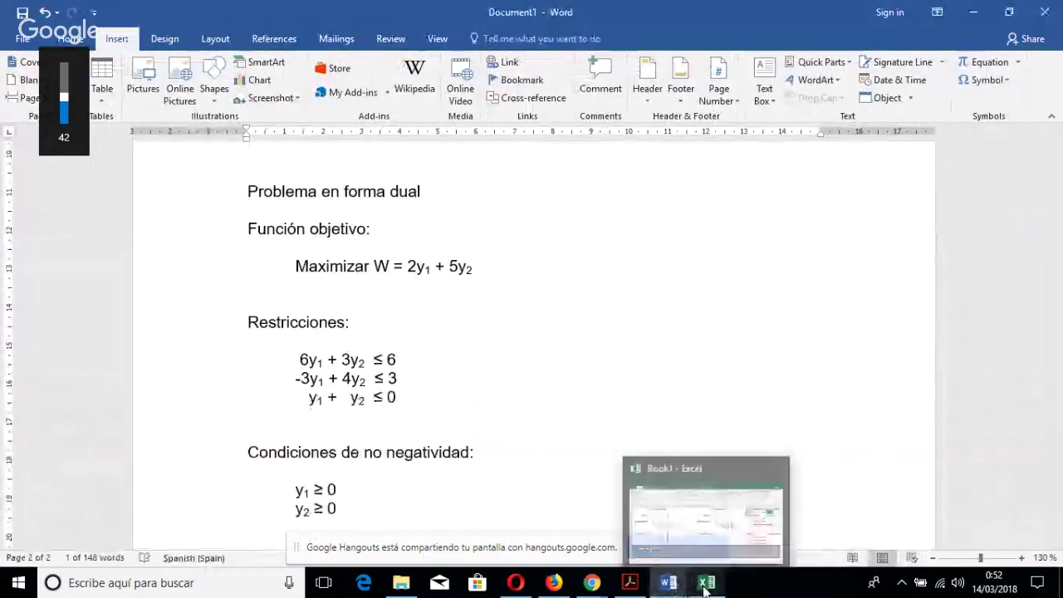
Return to the Excel sheet to examine the first dual constraint in row 5, and compare it with the written dual in Word.
{"action": "left_click", "coordinate": [705, 585]}
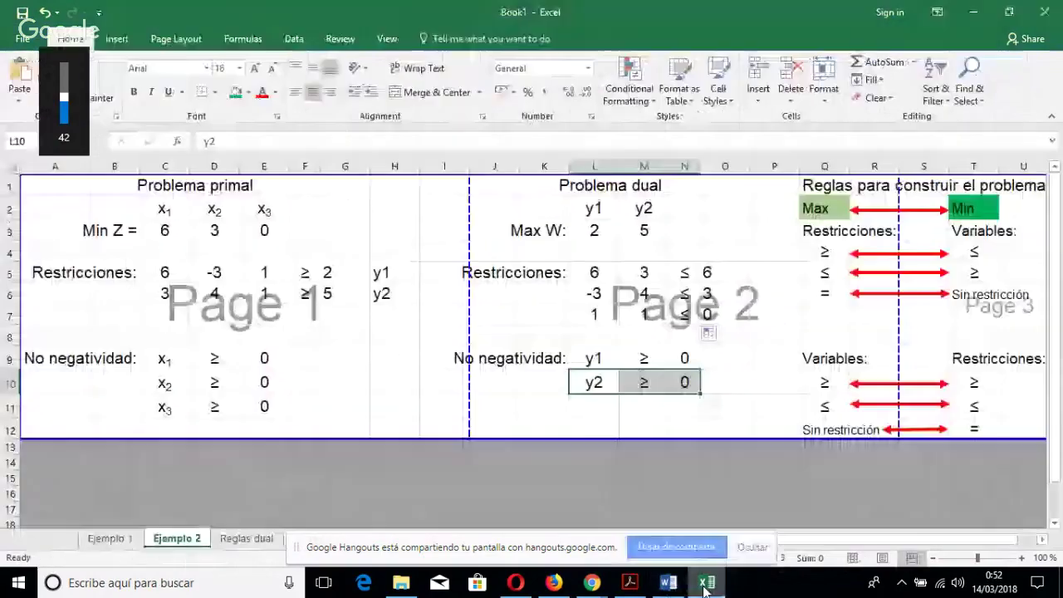
{"action": "key", "text": "Up"}
{"action": "key", "text": "Up"}
{"action": "key", "text": "Up"}
{"action": "key", "text": "Up"}
{"action": "key", "text": "Up"}
{"action": "key", "text": "Right"}
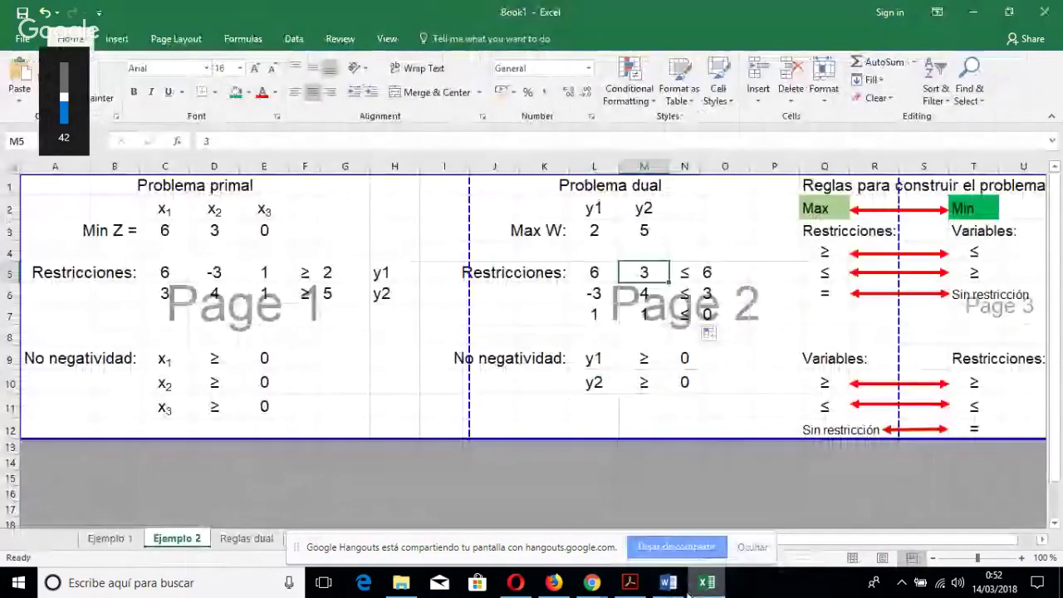
{"action": "key", "text": "alt+Tab"}
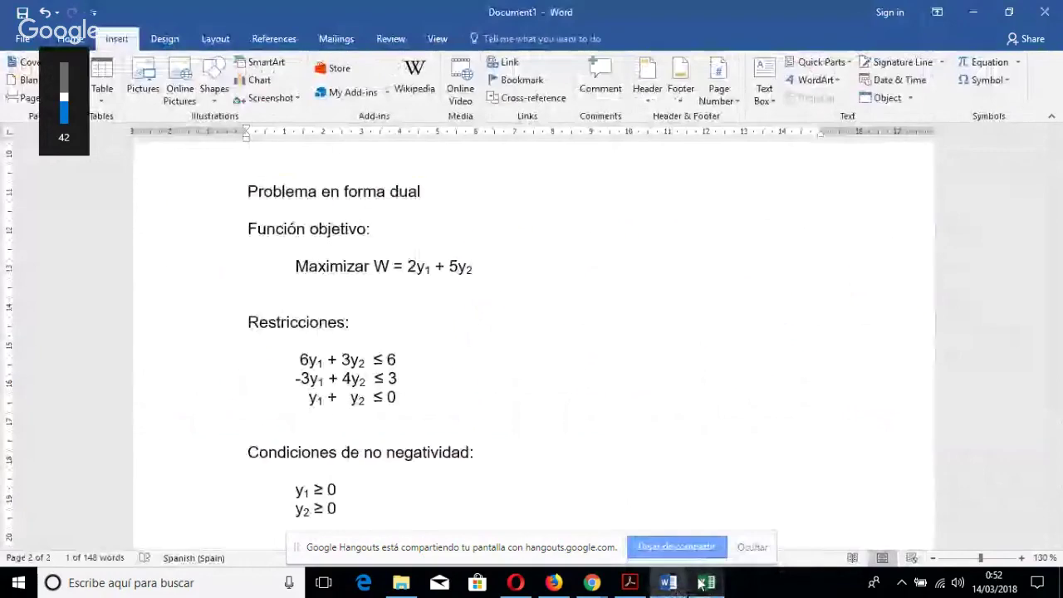
Compare the third dual constraint in L7:M7 and the Max W coefficients in L3:M3 in Excel with the written dual in Word.
{"action": "left_click", "coordinate": [705, 582]}
{"action": "left_click_drag", "start_coordinate": [594, 314], "coordinate": [646, 315]}
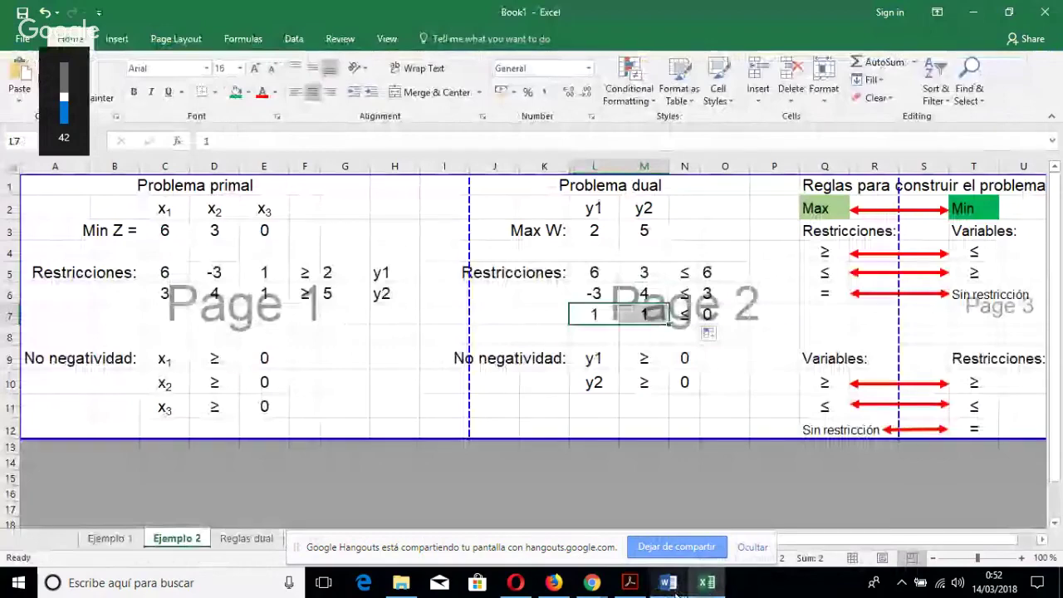
{"action": "left_click", "coordinate": [670, 583]}
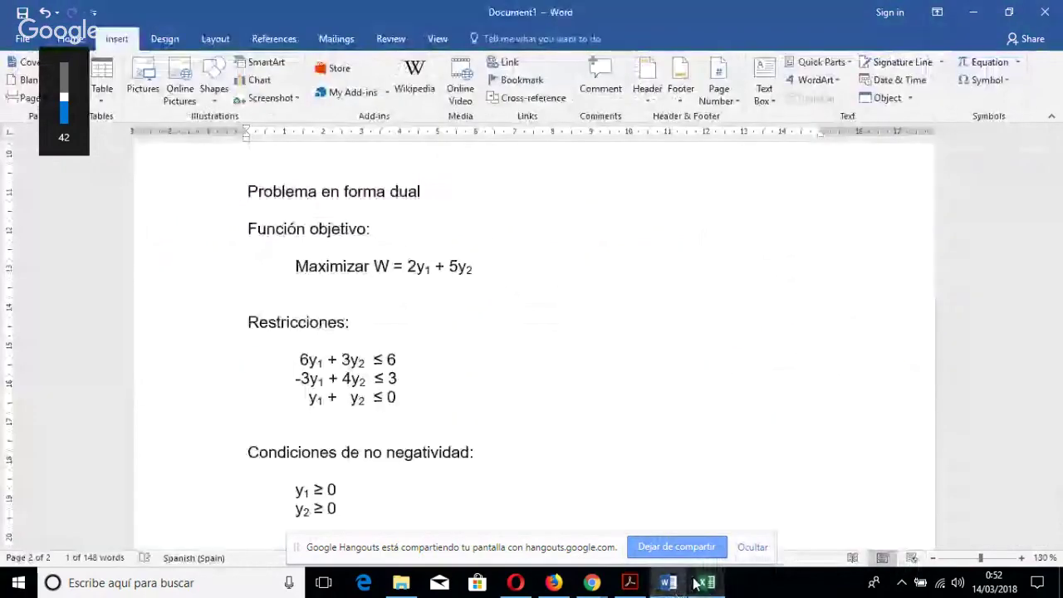
{"action": "left_click", "coordinate": [702, 583]}
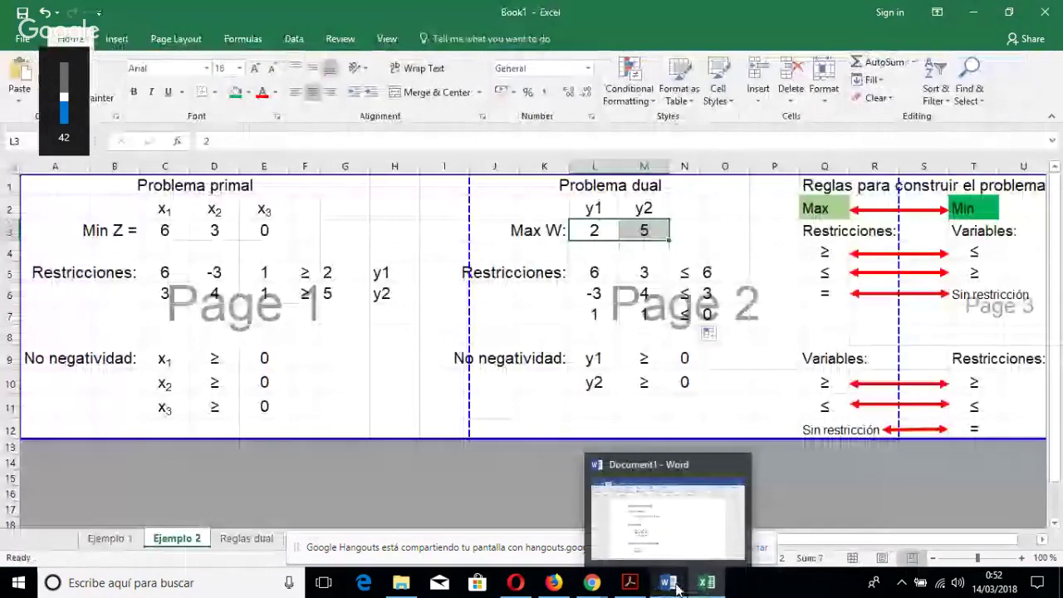
{"action": "left_click", "coordinate": [672, 583]}
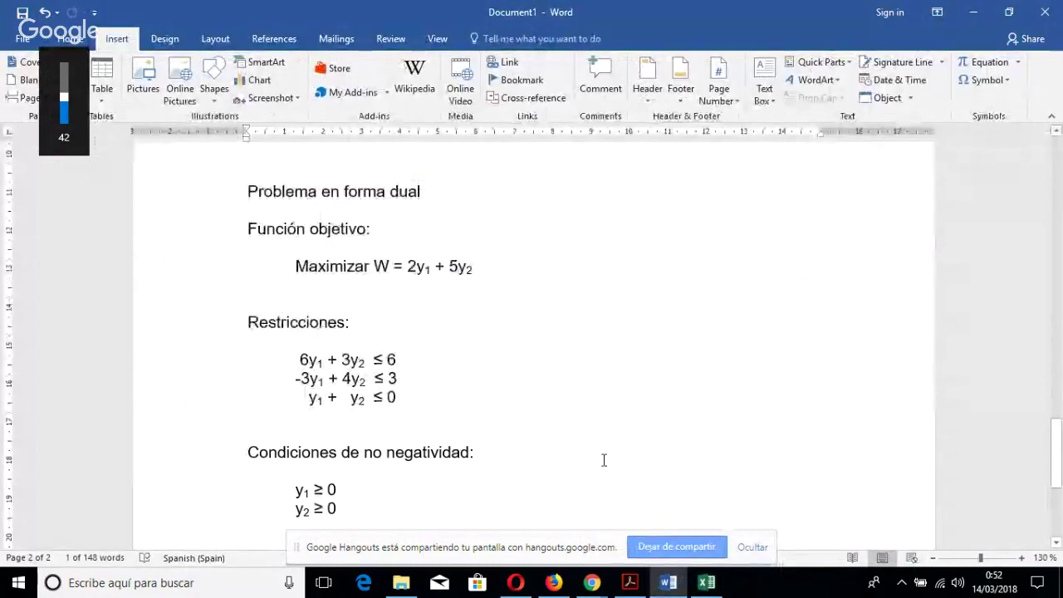
{"action": "mouse_move", "coordinate": [595, 587]}
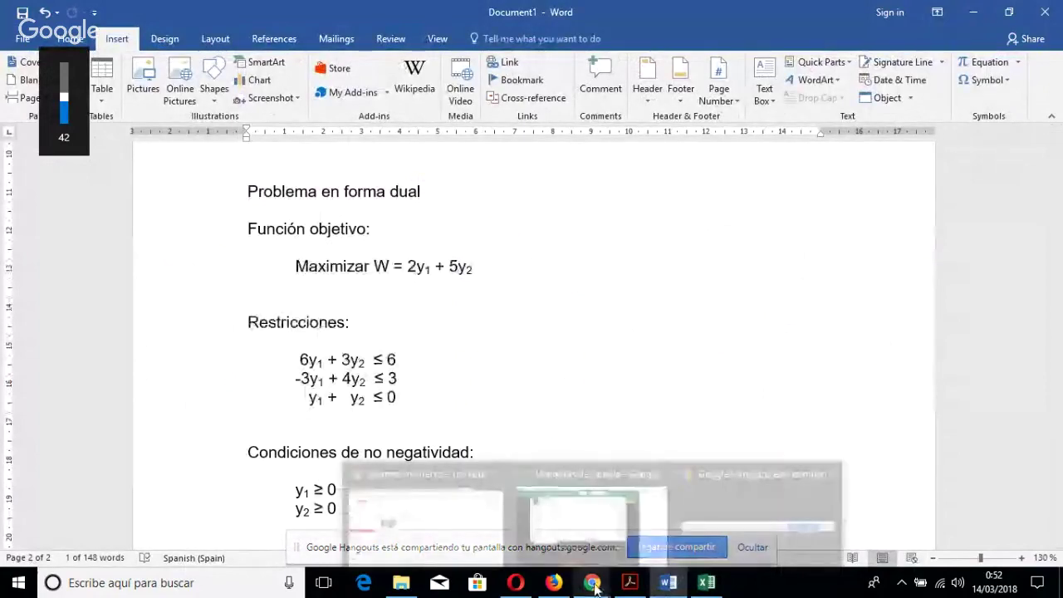